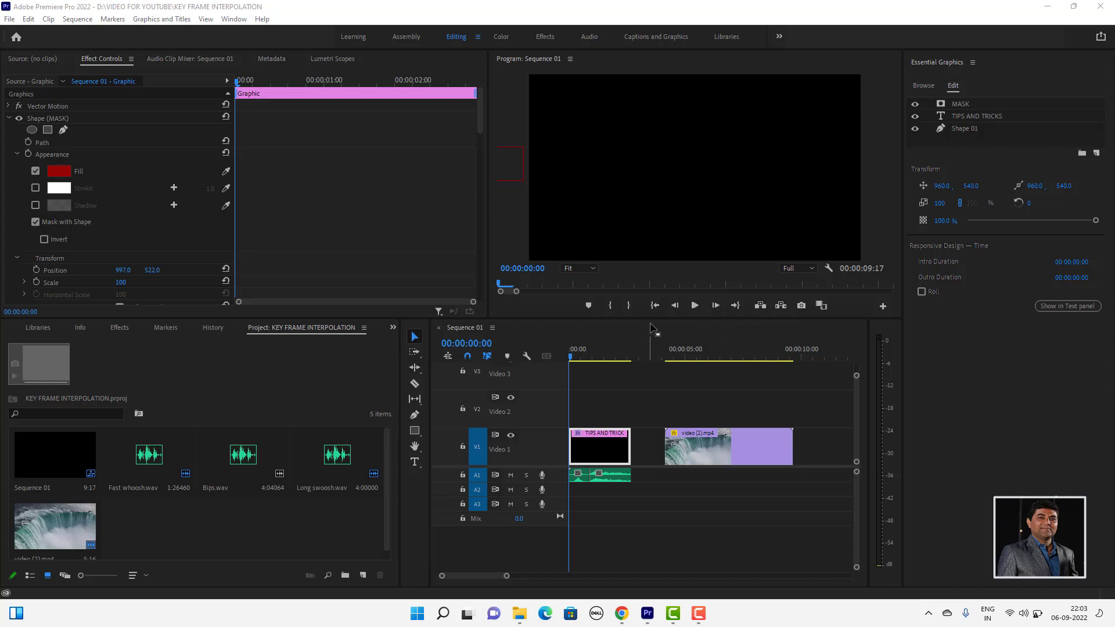
# - Play back the TIPS AND TRICKS title animation from the beginning of the sequence
pyautogui.moveTo(589, 359); pyautogui.dragTo(568, 355)
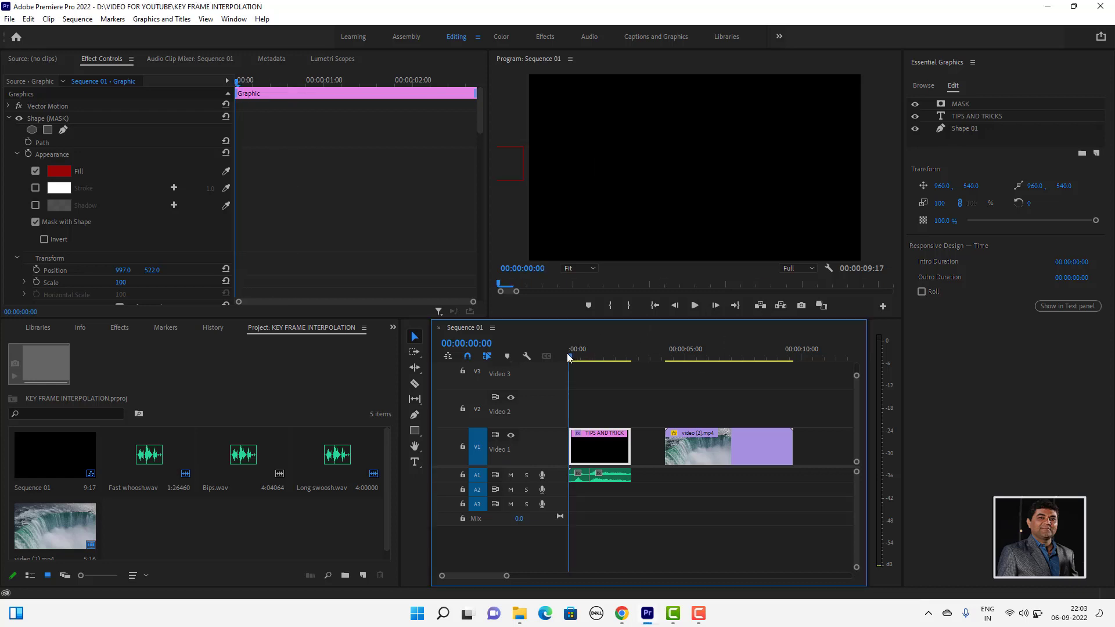
pyautogui.click(694, 305)
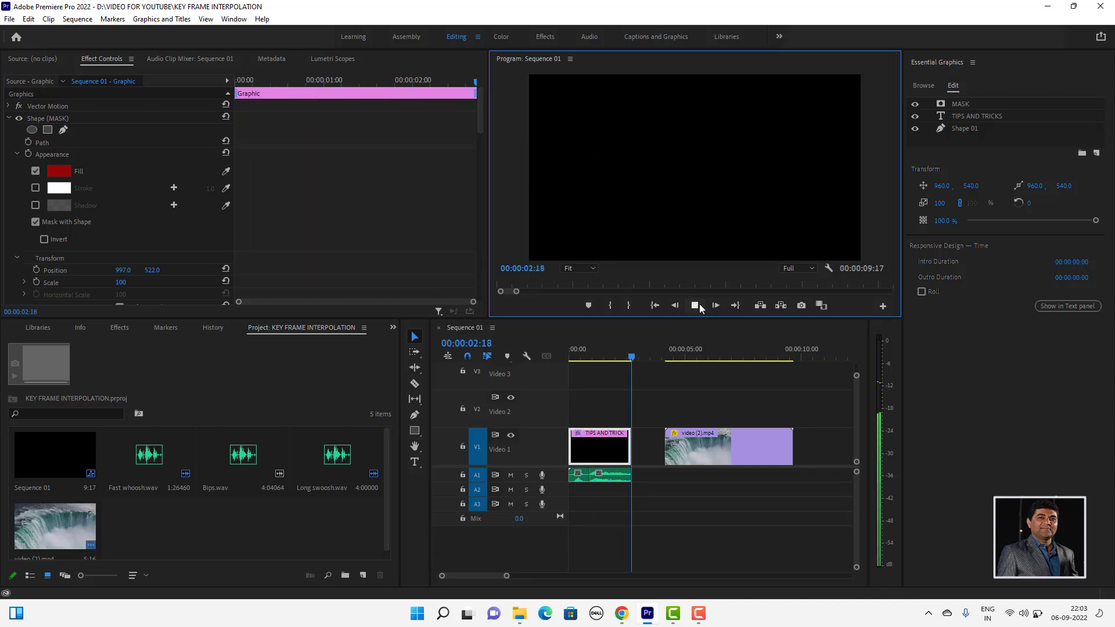
pyautogui.click(699, 304)
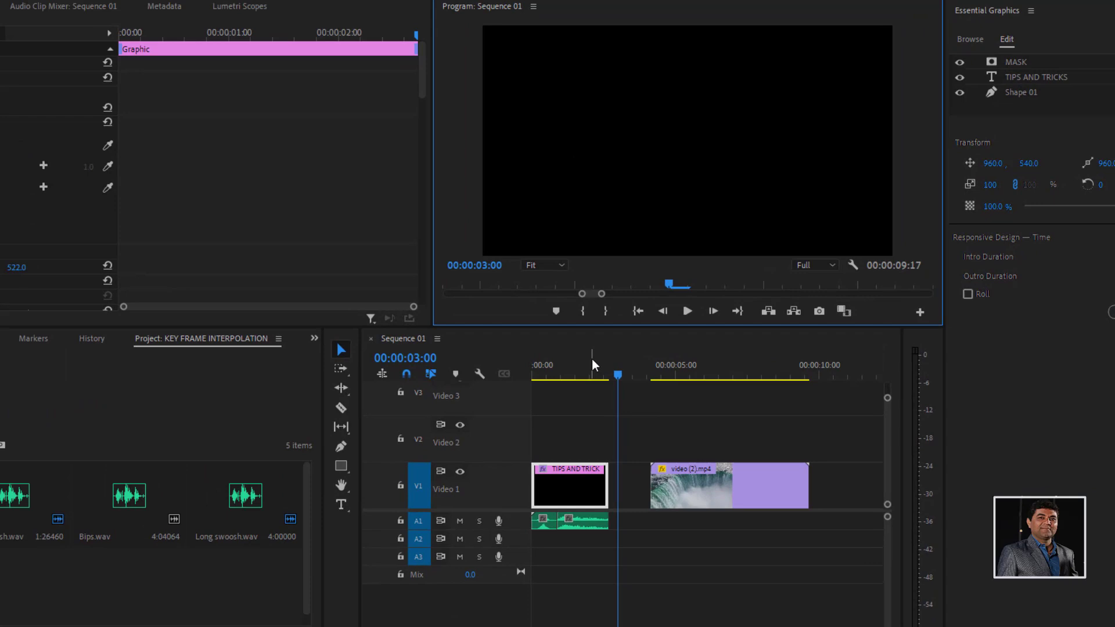
pyautogui.click(531, 366)
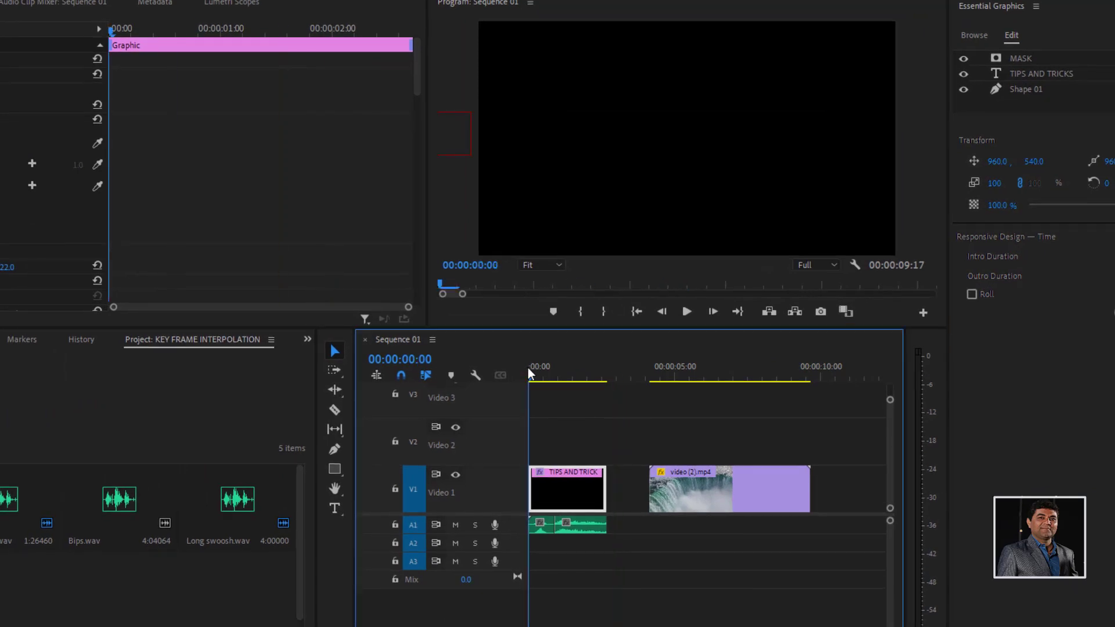
pyautogui.press('space')
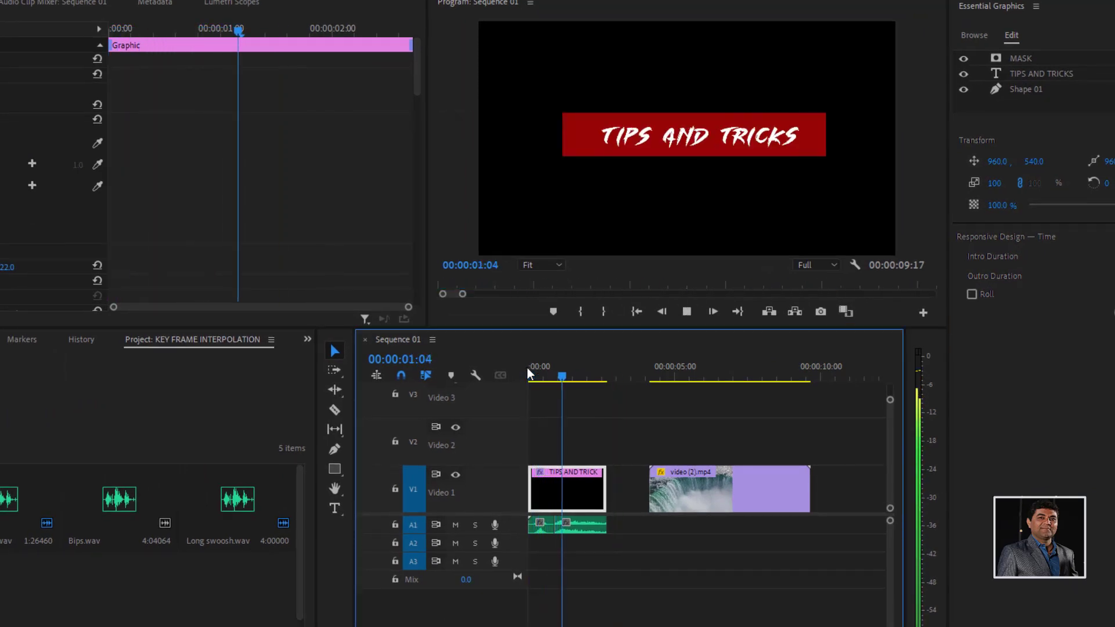
pyautogui.press('space')
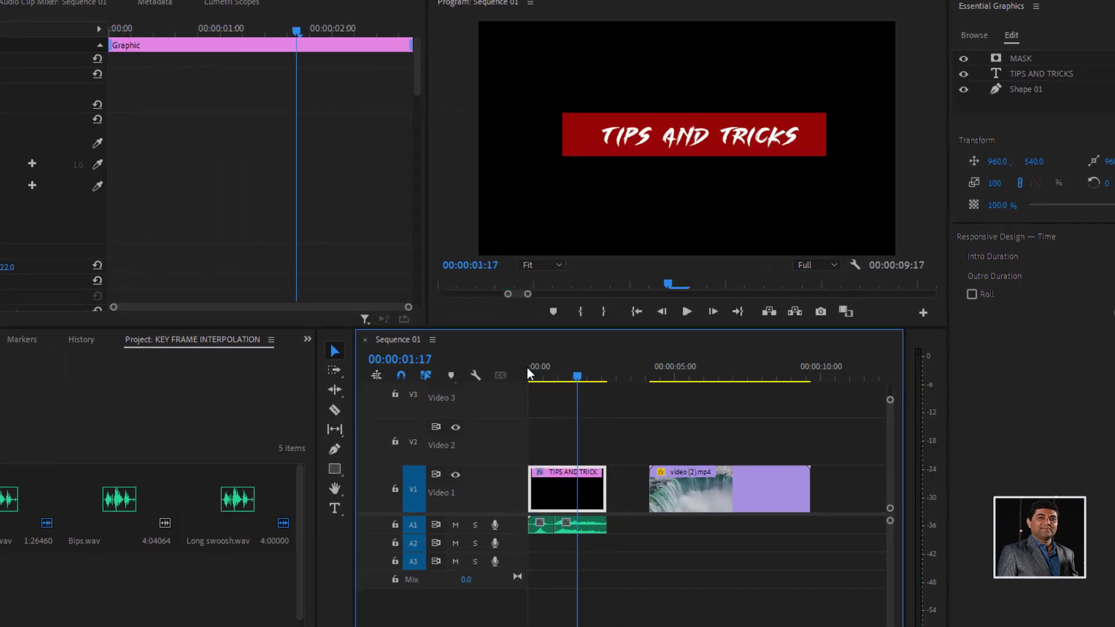
# - Play back the scale animation on the waterfall clip video (2).mp4 from its start, twice
pyautogui.click(648, 372)
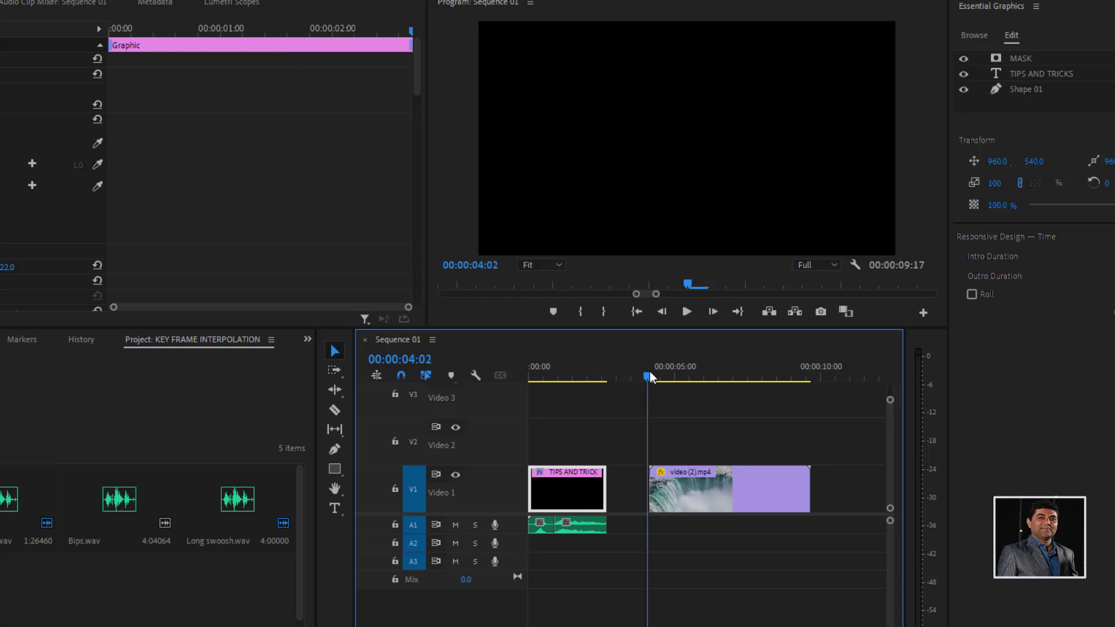
pyautogui.click(651, 375)
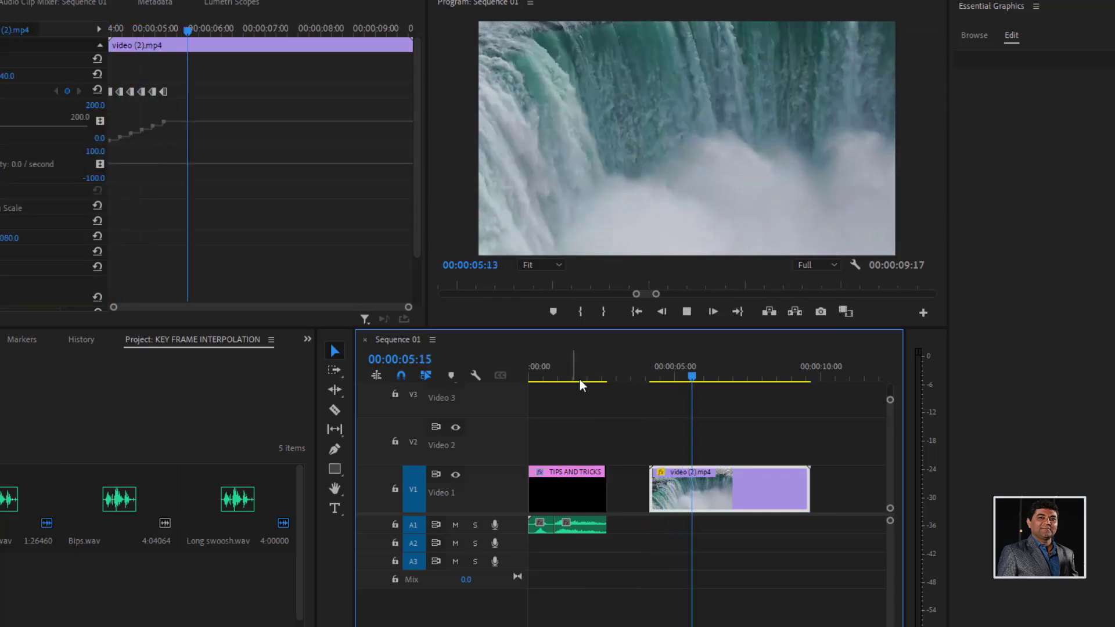
pyautogui.press('space')
pyautogui.moveTo(696, 367); pyautogui.dragTo(650, 375)
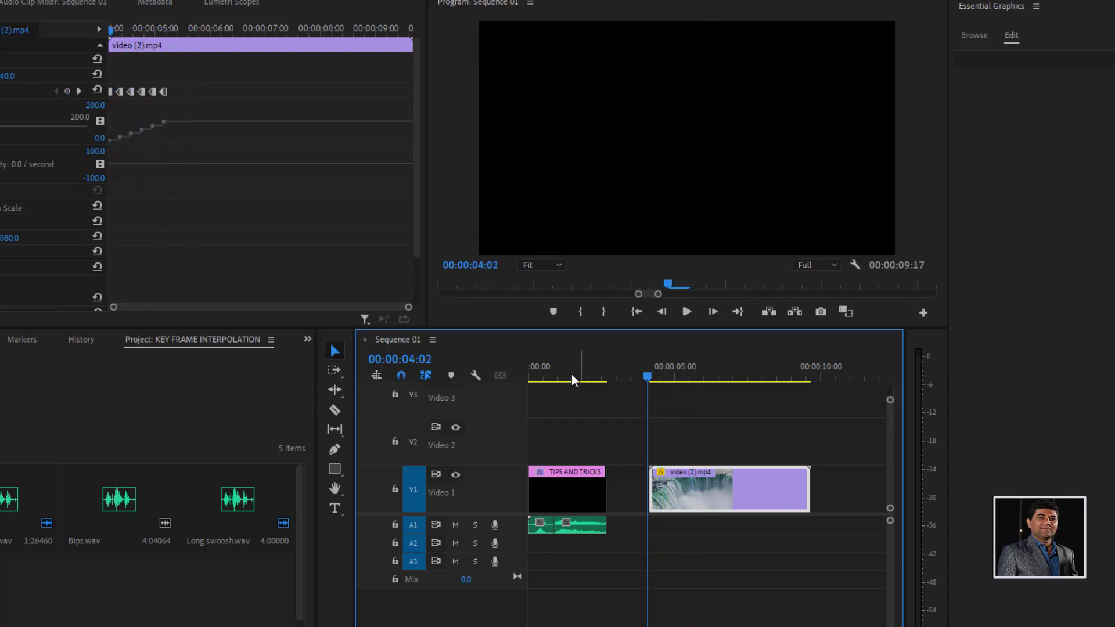
pyautogui.press('space')
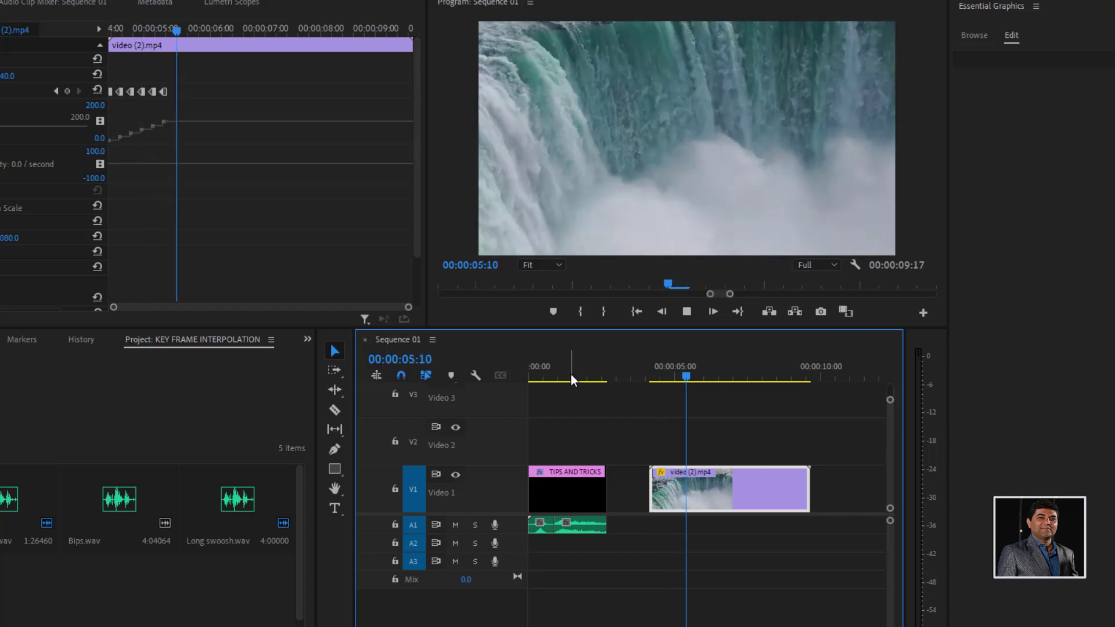
pyautogui.press('space')
# - Replay the TIPS AND TRICKS title from the sequence start and expand the Audio 1 track to view its waveforms
pyautogui.moveTo(537, 375); pyautogui.dragTo(525, 368)
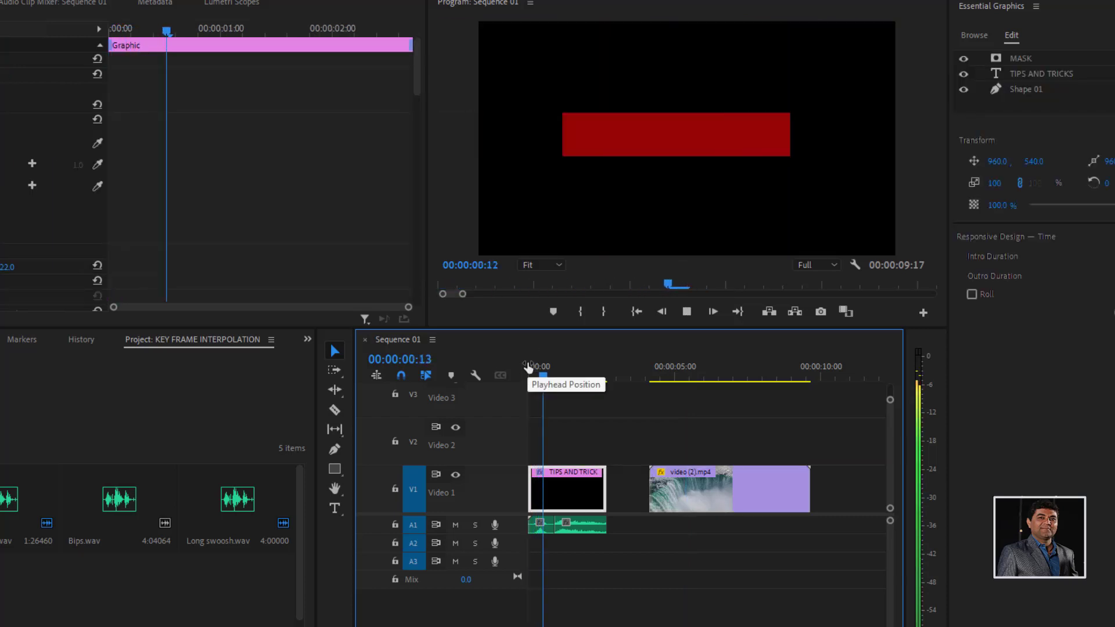
pyautogui.press('space')
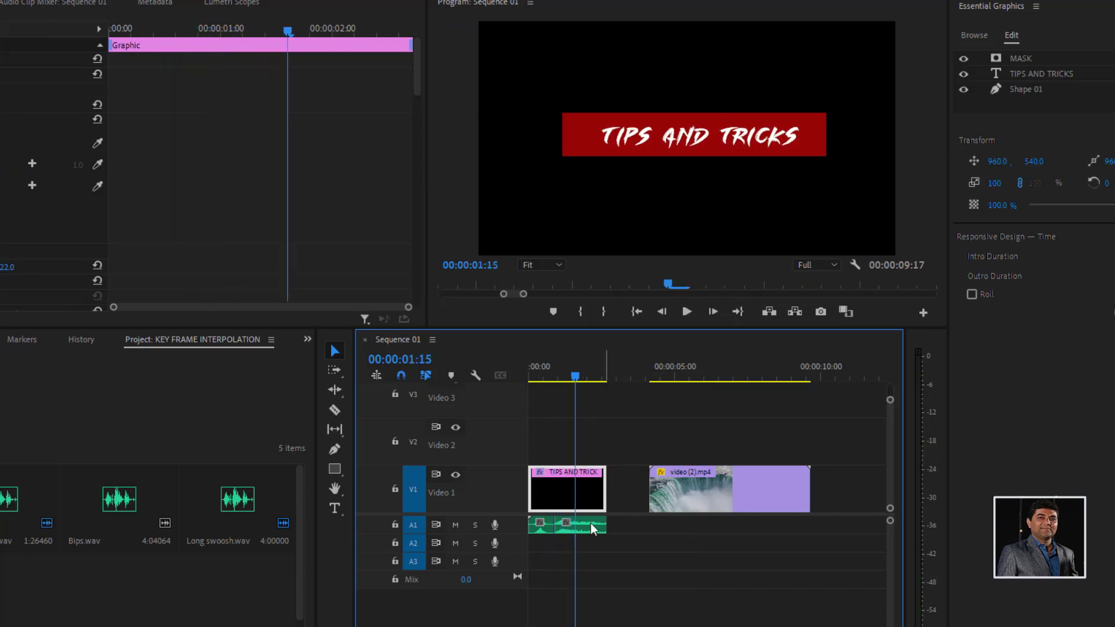
pyautogui.moveTo(522, 534); pyautogui.dragTo(522, 564)
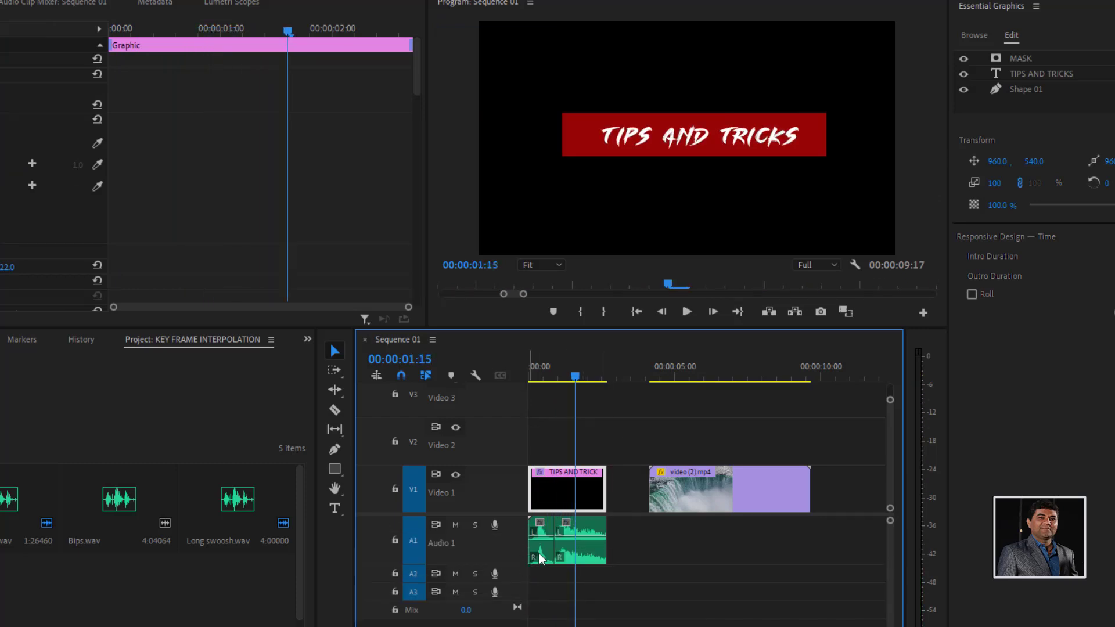
pyautogui.click(579, 374)
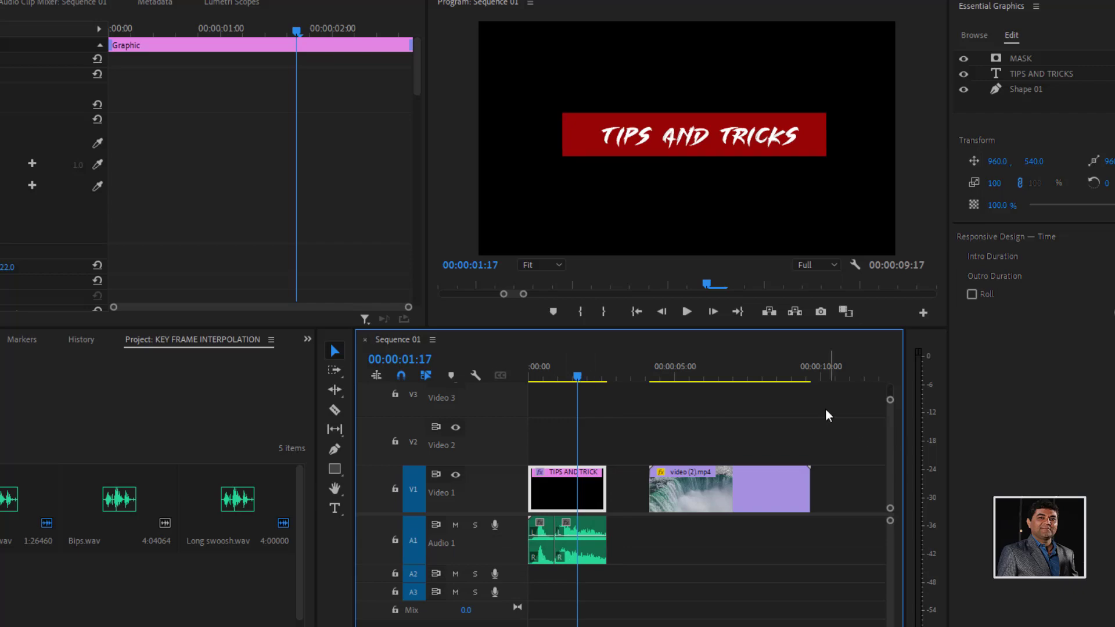
# - Add a new text layer at 00:00:10:14, after the waterfall clip, and position it at about 567, 581
pyautogui.click(839, 371)
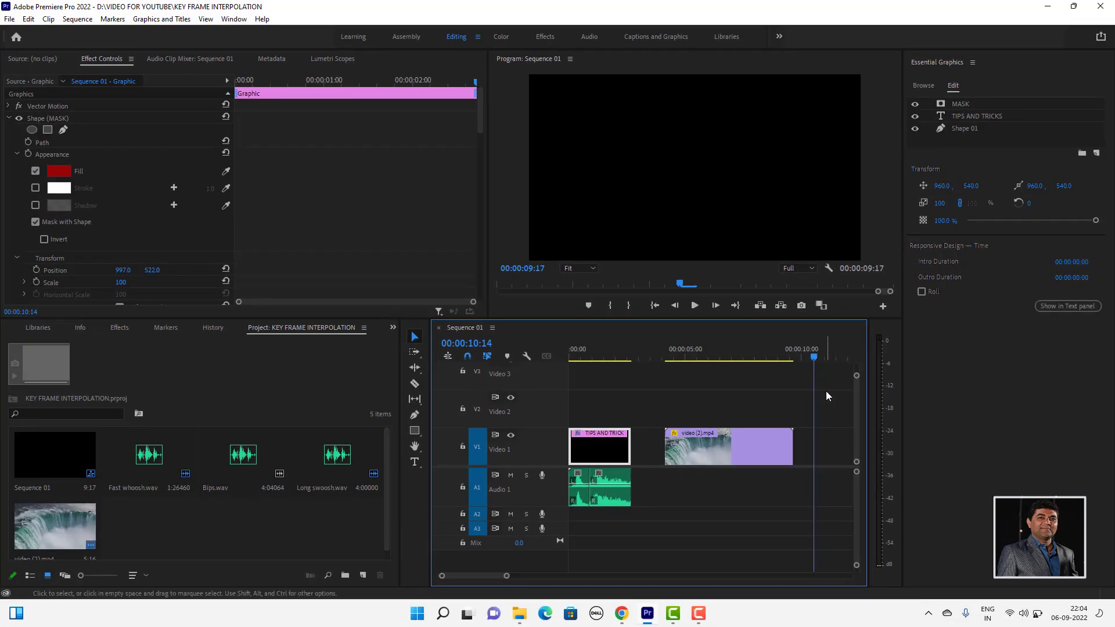
pyautogui.click(835, 455)
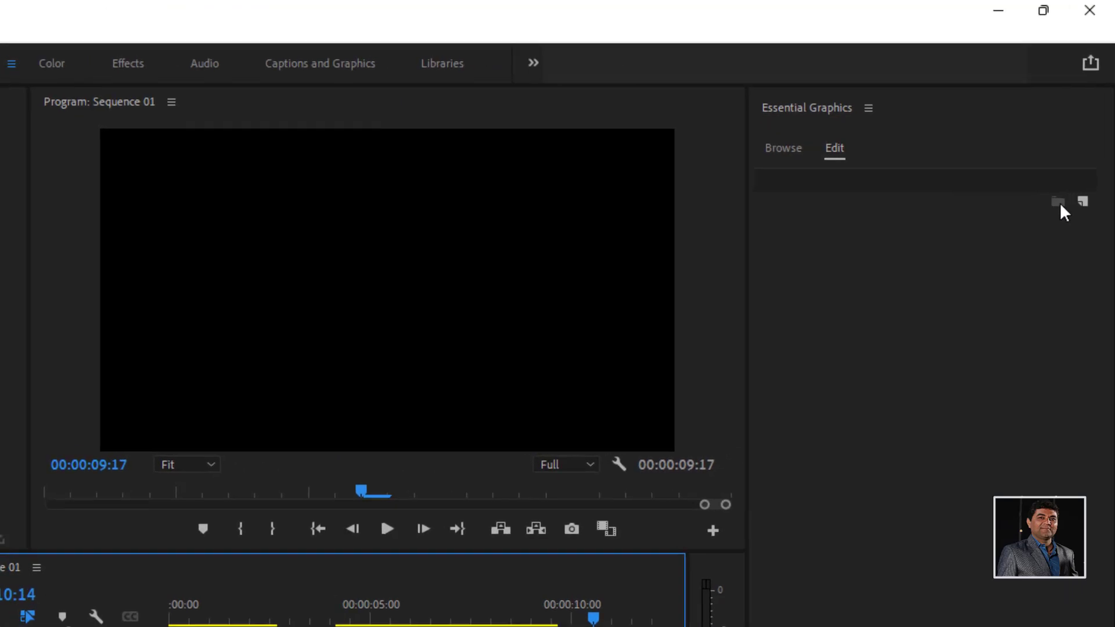
pyautogui.click(1082, 203)
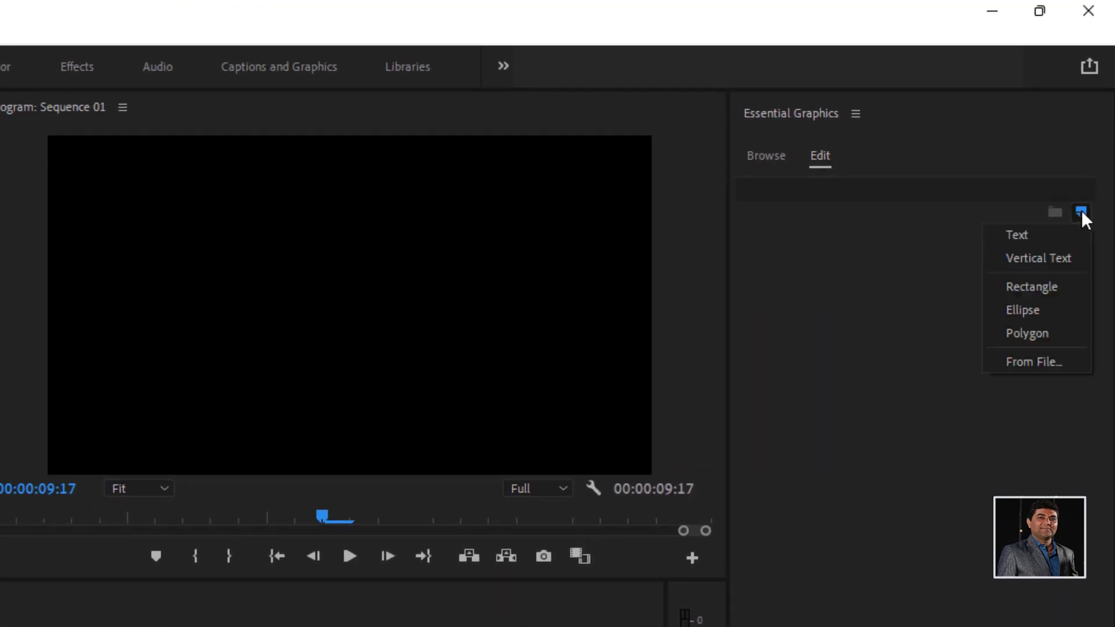
pyautogui.click(1053, 229)
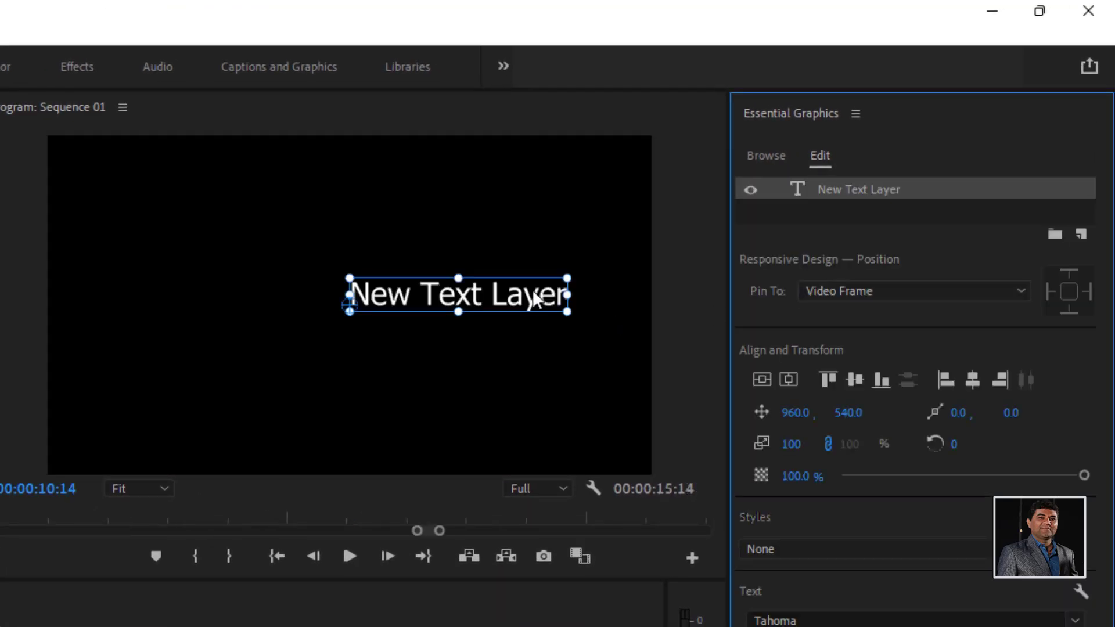
pyautogui.moveTo(543, 294); pyautogui.dragTo(403, 306)
# - Replace the placeholder wording of the new text layer with TIPS & TRICKS in capitals
pyautogui.doubleClick(403, 306)
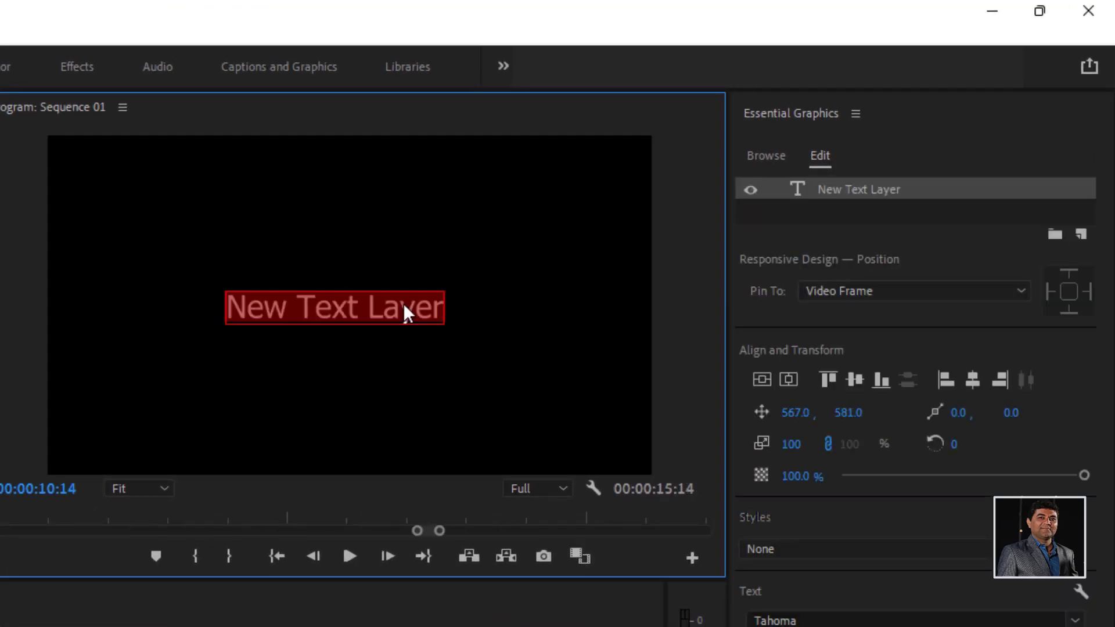
pyautogui.write('tip')
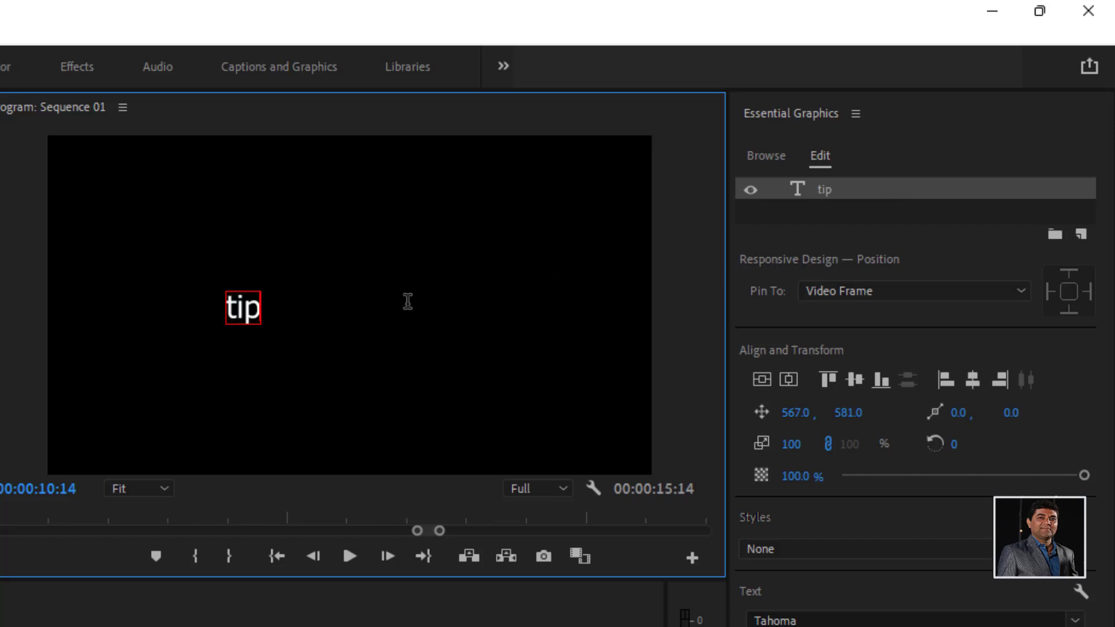
pyautogui.press('BackSpace')
pyautogui.press('BackSpace')
pyautogui.press('BackSpace')
pyautogui.write('ti')
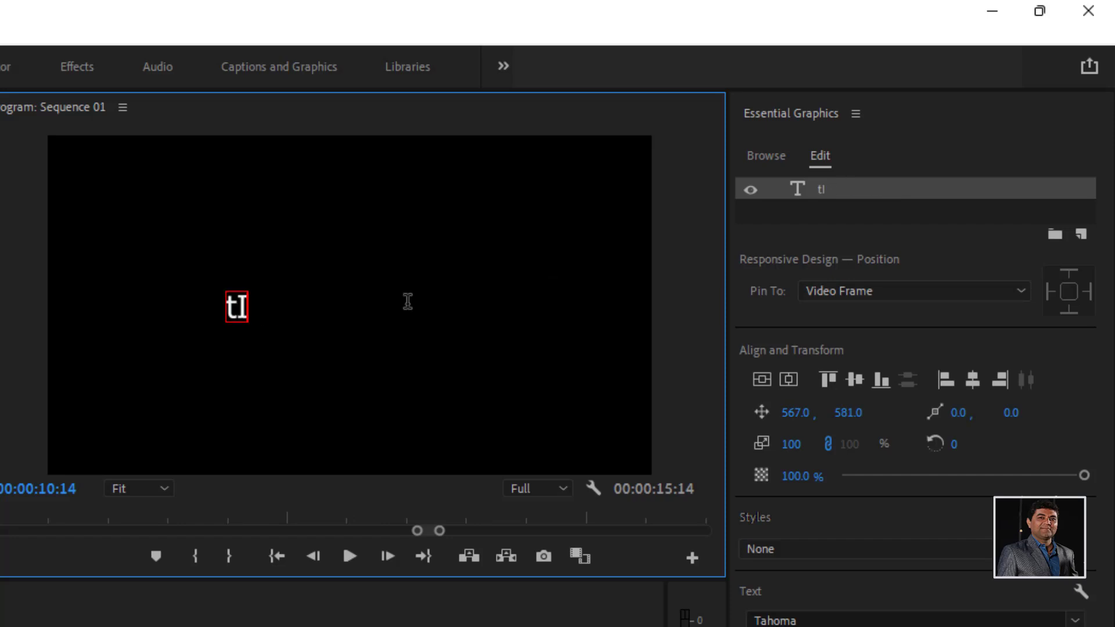
pyautogui.press('BackSpace')
pyautogui.press('BackSpace')
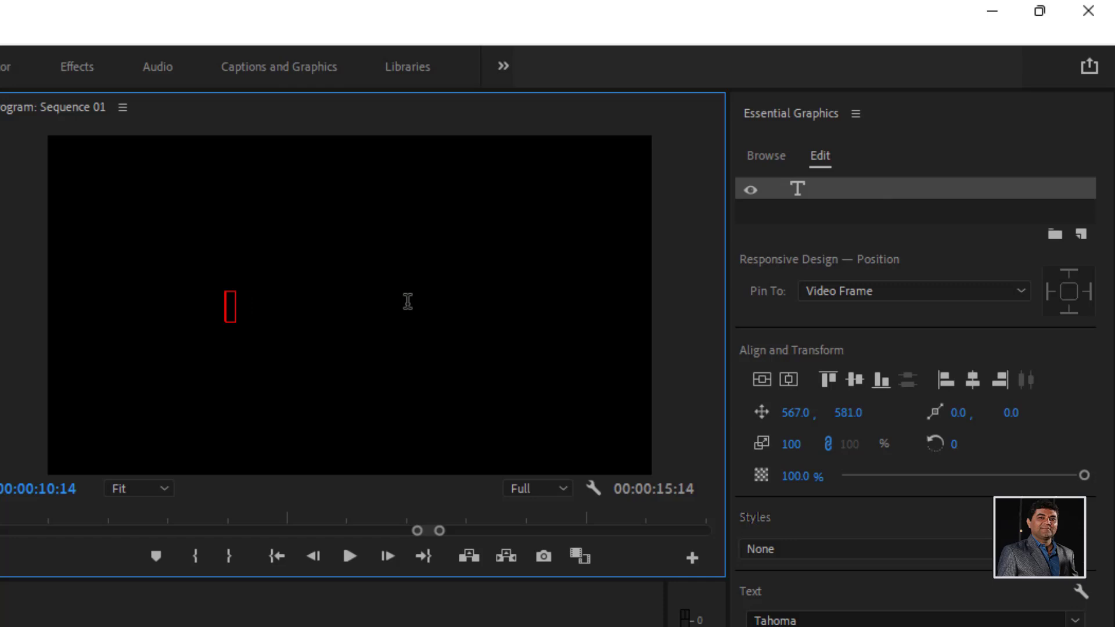
pyautogui.write('TIPS')
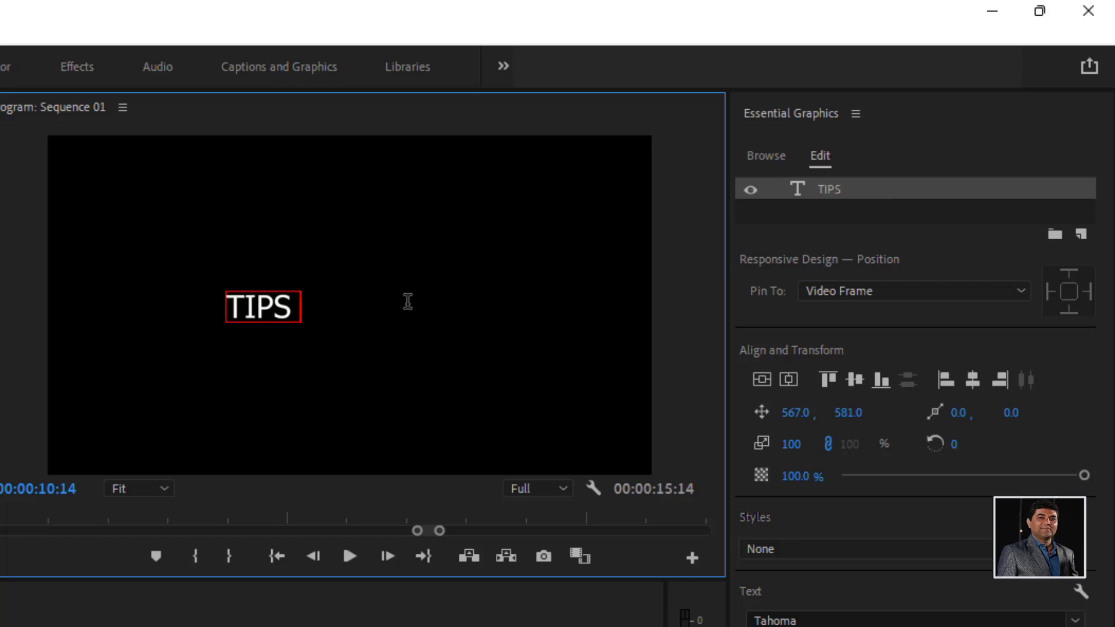
pyautogui.write(' & TRICKS')
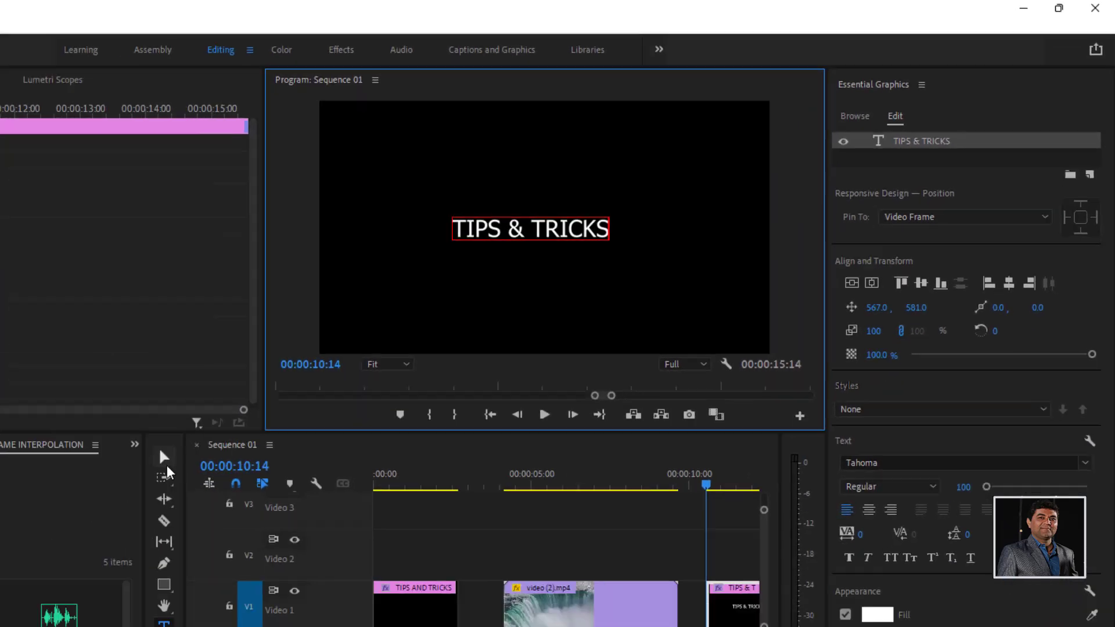
pyautogui.click(165, 460)
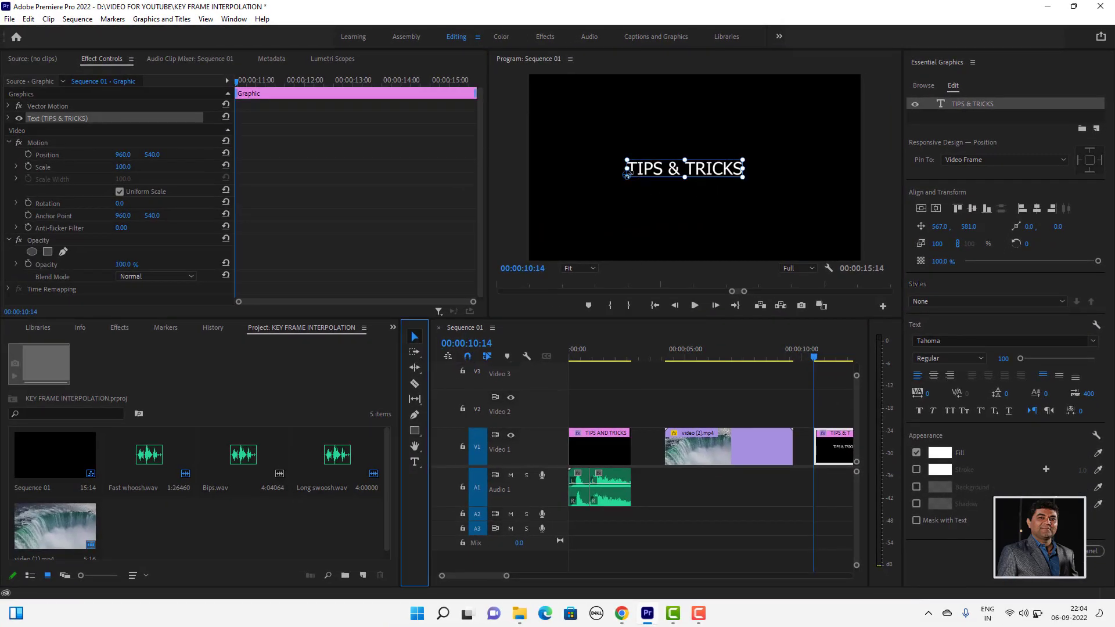
# - Move the anchor point to the centre of the TIPS & TRICKS text and set its font to Pristina
pyautogui.moveTo(628, 173); pyautogui.dragTo(684, 168)
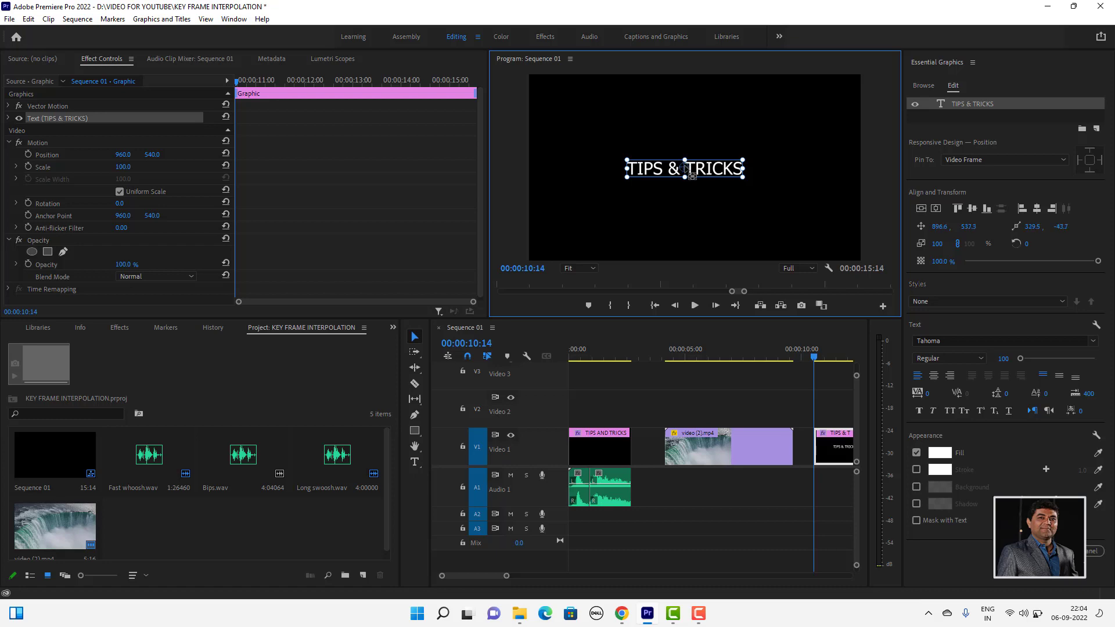
pyautogui.click(1094, 342)
pyautogui.scroll(-3, 981, 499)
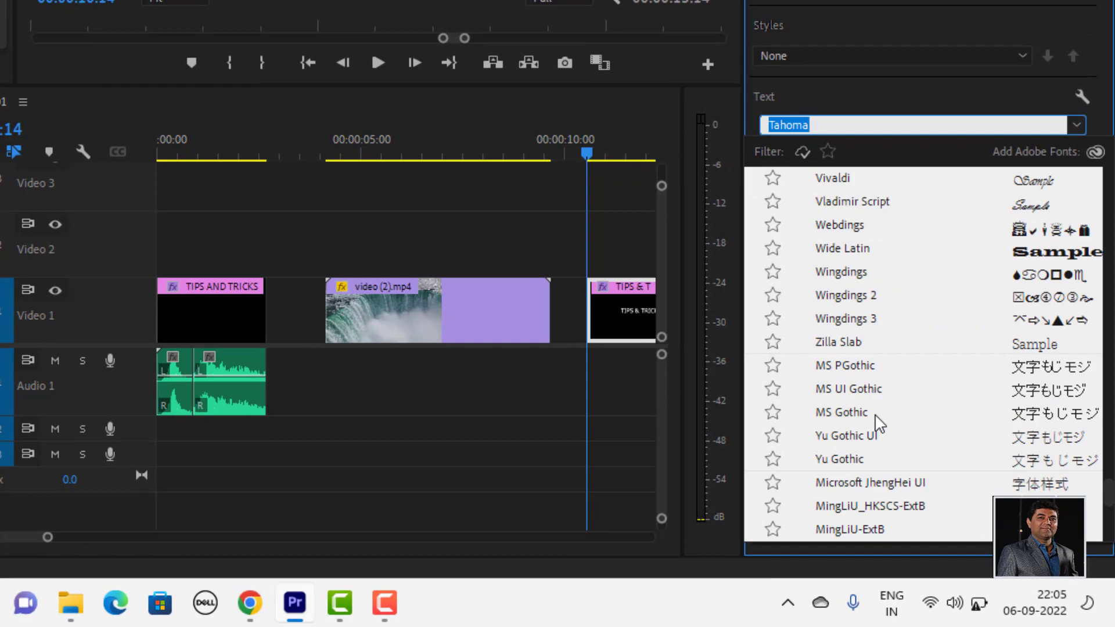
pyautogui.scroll(2, 878, 422)
pyautogui.scroll(-7, 878, 423)
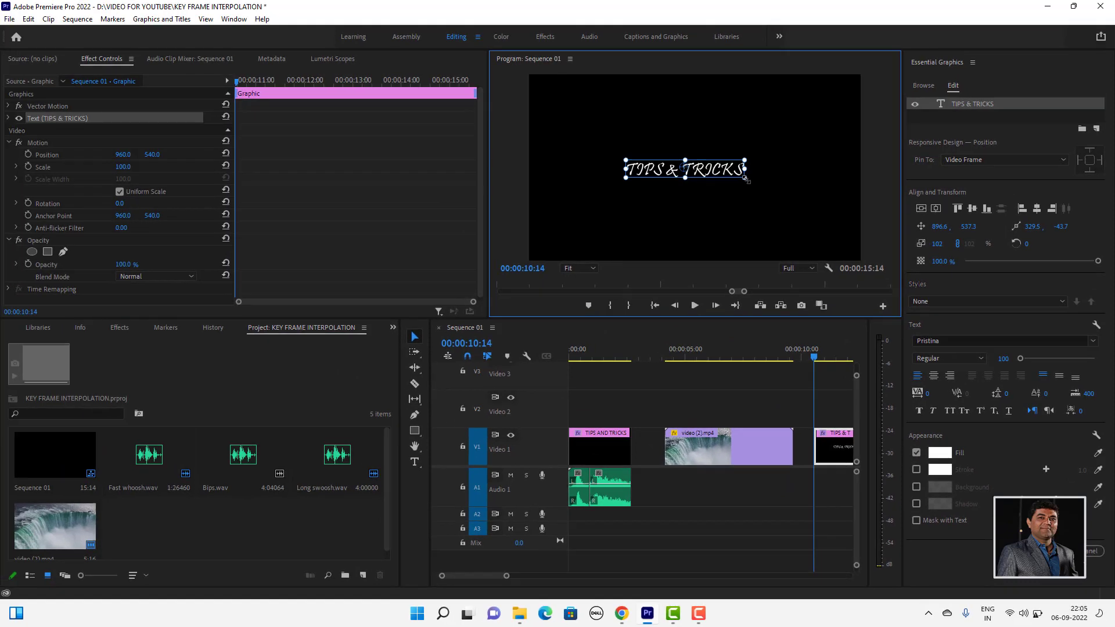
# - Enlarge the TIPS & TRICKS text to about 138% and reposition it near the centre of the frame
pyautogui.moveTo(637, 52)
pyautogui.mouseDown()
pyautogui.moveTo(664, 57)
pyautogui.moveTo(636, 39)
pyautogui.mouseUp()
pyautogui.moveTo(742, 172); pyautogui.dragTo(737, 169)
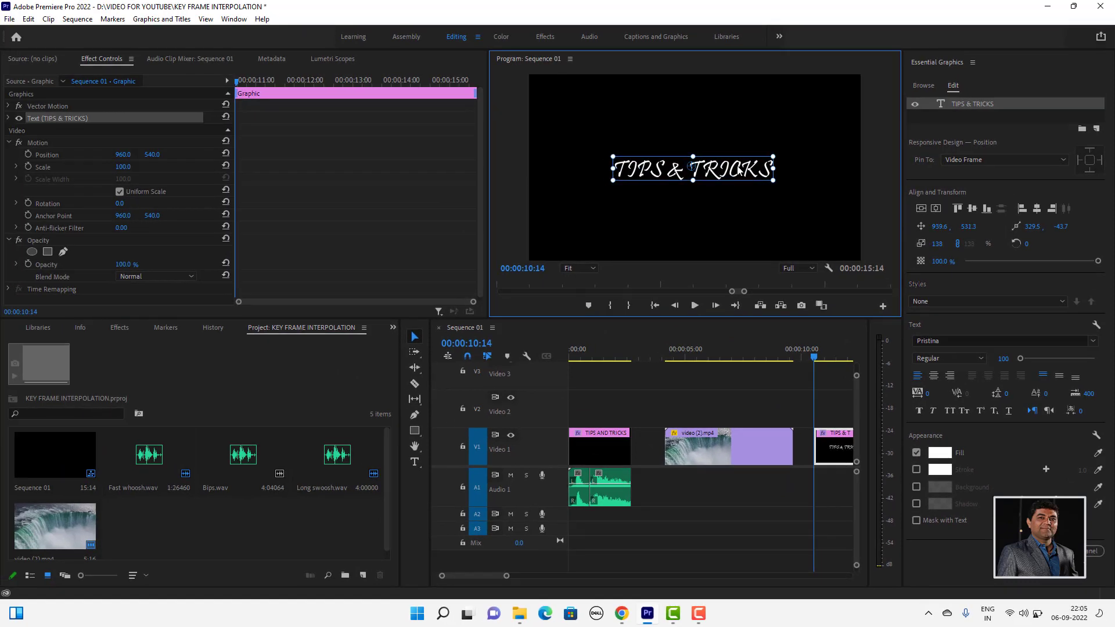
pyautogui.click(727, 199)
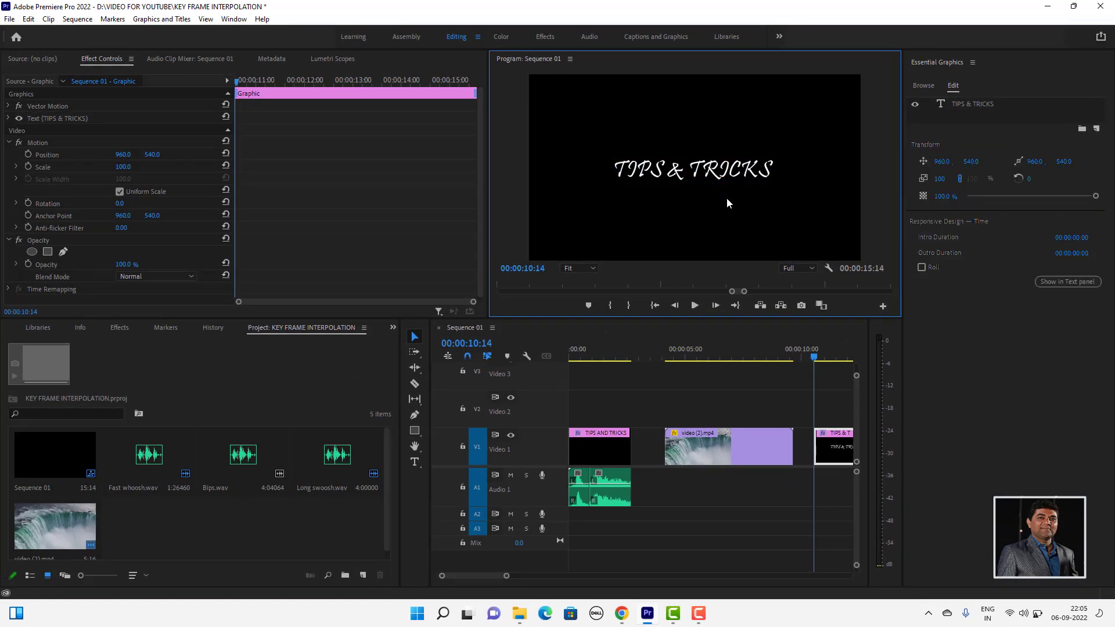
# - Add a rectangle about 986 by 200 covering the text, with its anchor point at the rectangle's centre
pyautogui.click(1096, 129)
pyautogui.click(1069, 170)
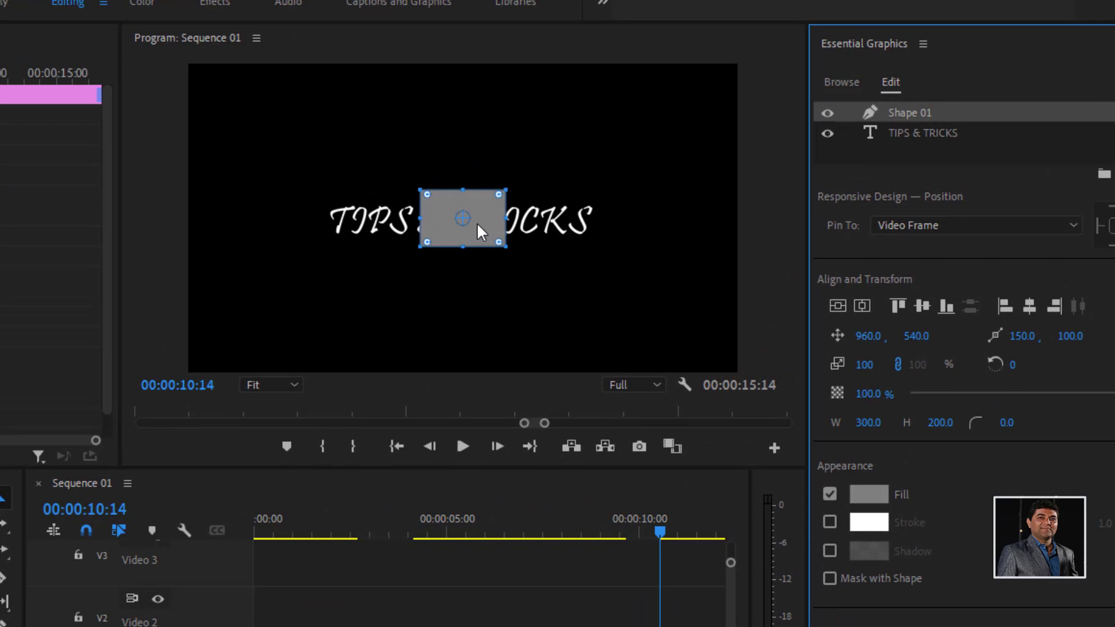
pyautogui.moveTo(477, 224); pyautogui.dragTo(612, 220)
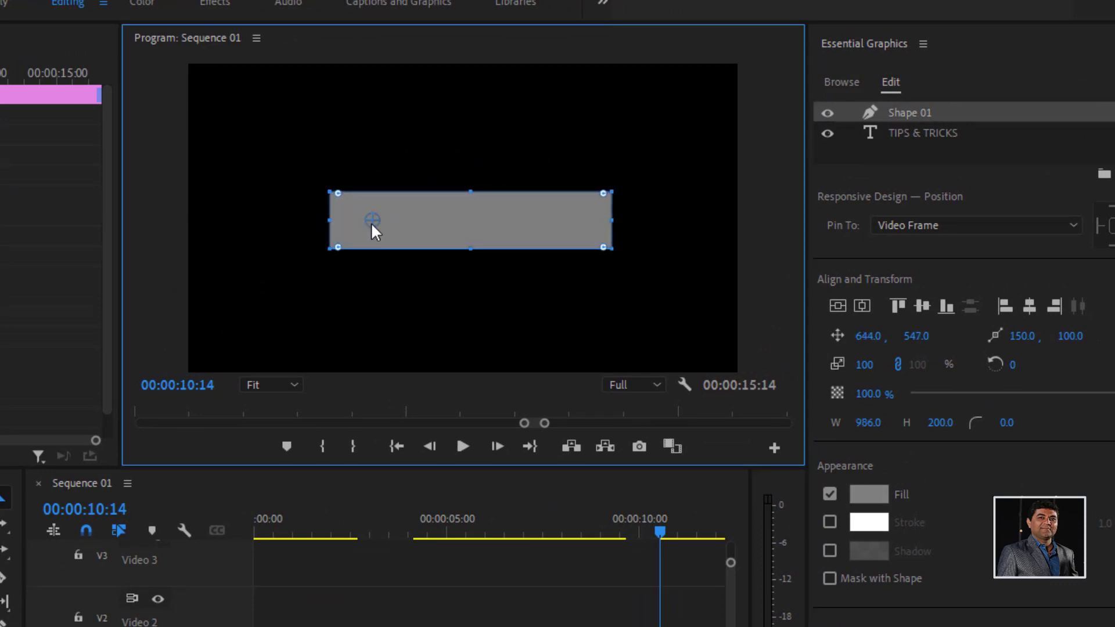
pyautogui.moveTo(371, 226); pyautogui.dragTo(469, 221)
# - Duplicate the Shape 01 rectangle layer within the graphic
pyautogui.doubleClick(906, 112)
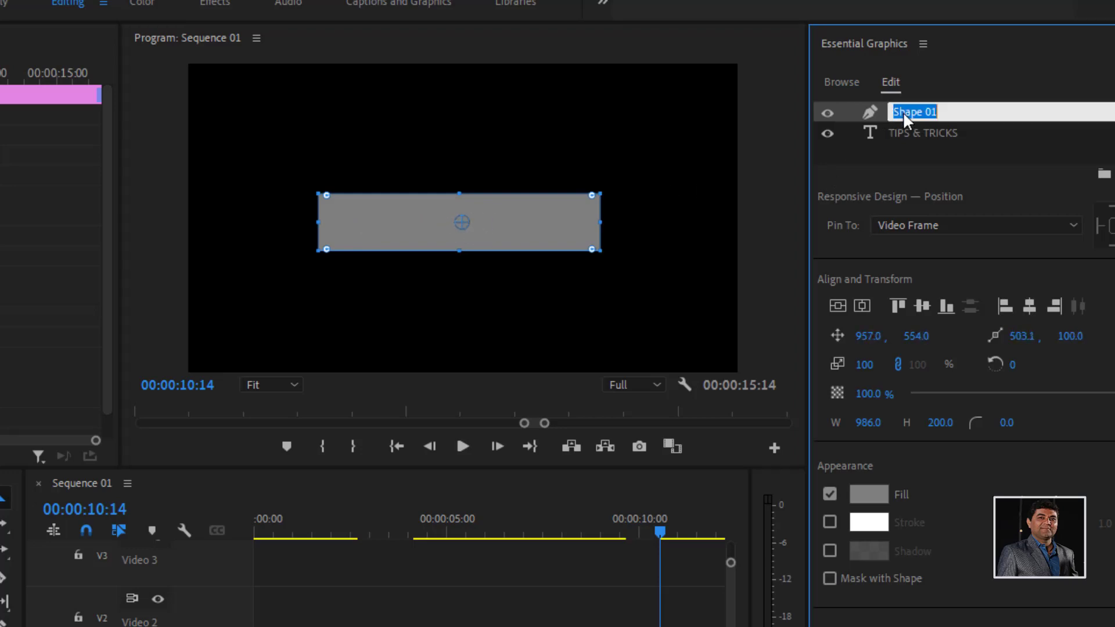
pyautogui.click(903, 100)
pyautogui.click(906, 112)
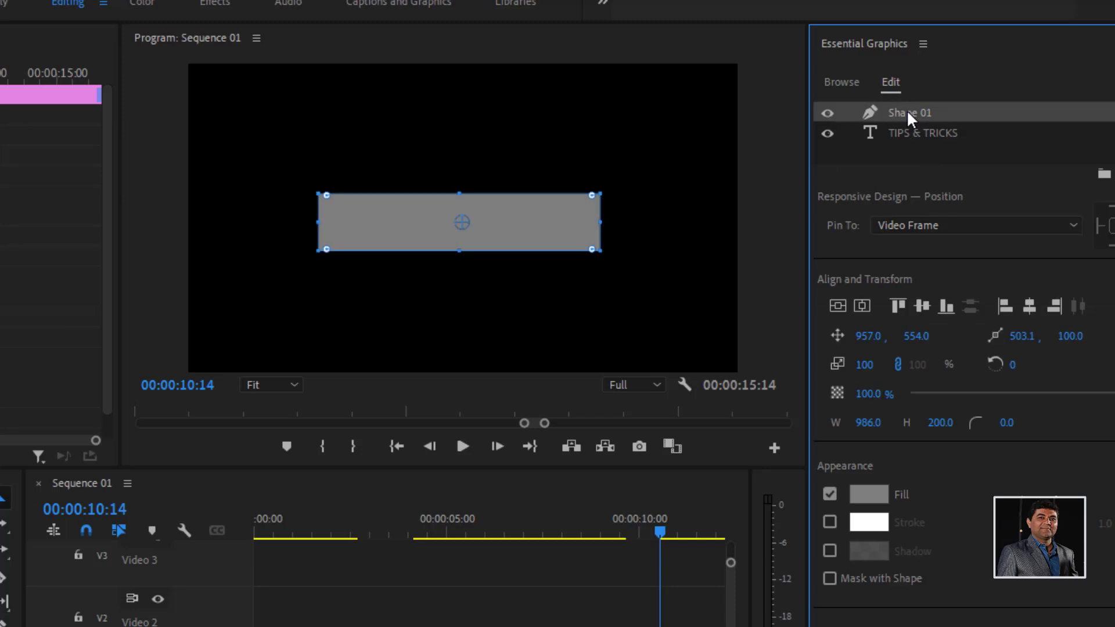
pyautogui.hotkey('ctrl', 'v')
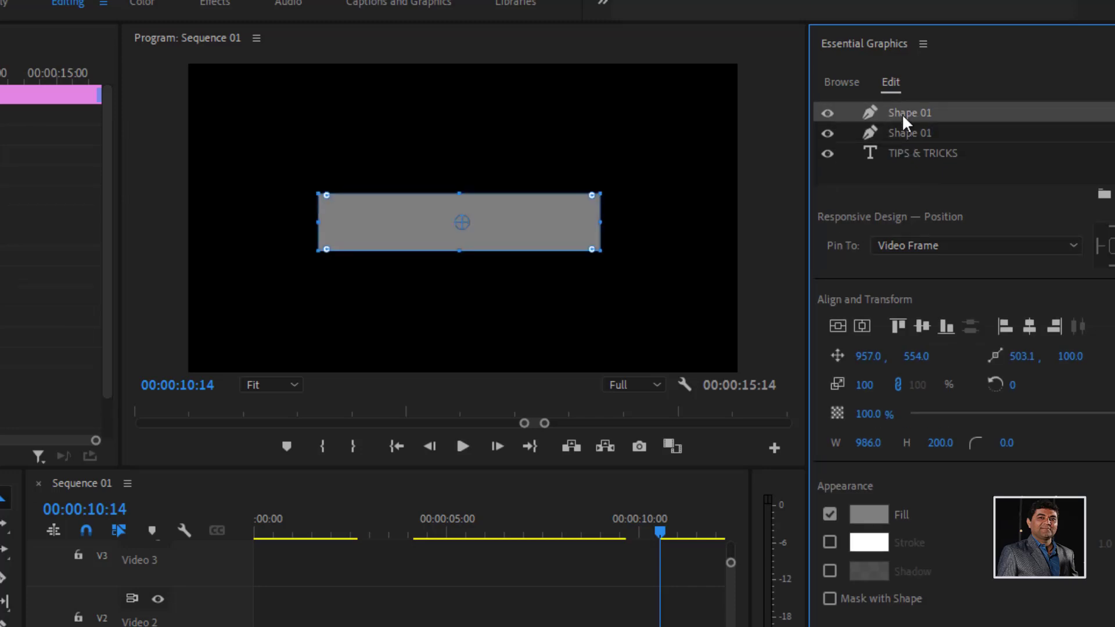
# - Enable Mask with Shape on the top Shape 01 layer and move the other Shape 01 below the TIPS & TRICKS text
pyautogui.click(846, 598)
pyautogui.moveTo(890, 132); pyautogui.dragTo(900, 184)
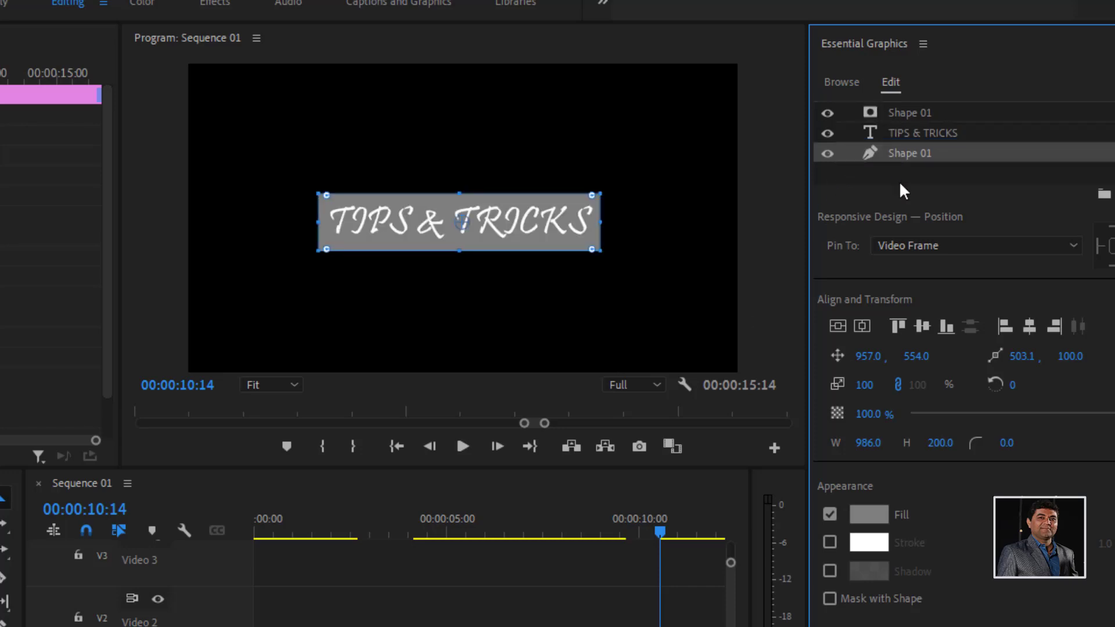
# - Set the fill of the Shape 01 rectangle beneath the text to red, FF0000, and deselect the shape
pyautogui.click(880, 517)
pyautogui.moveTo(224, 518); pyautogui.dragTo(503, 311)
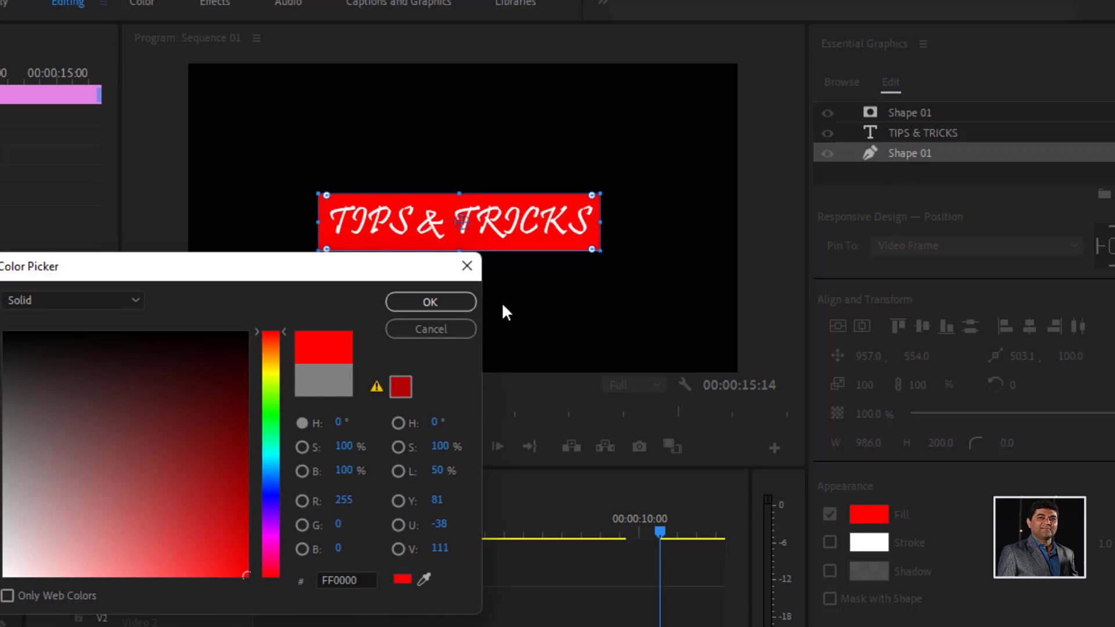
pyautogui.click(430, 302)
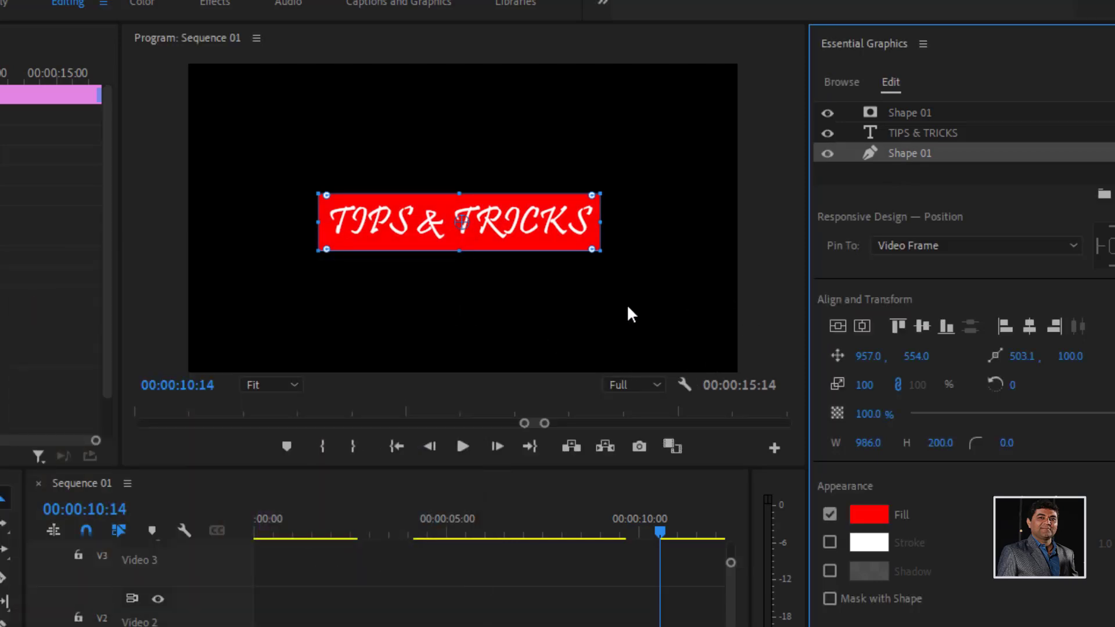
pyautogui.click(522, 232)
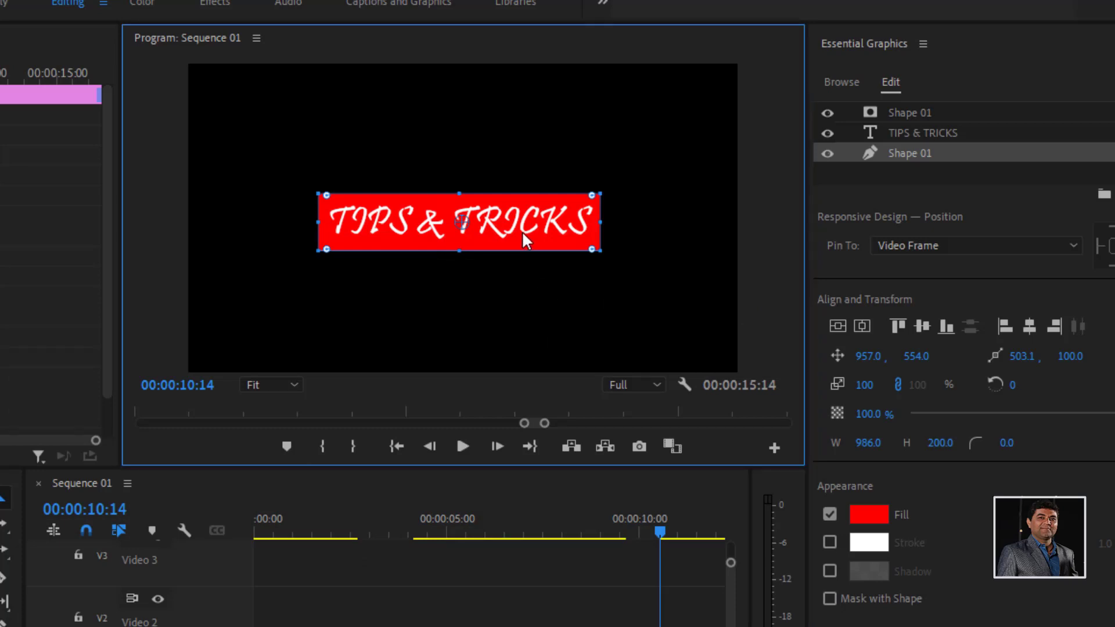
pyautogui.click(521, 281)
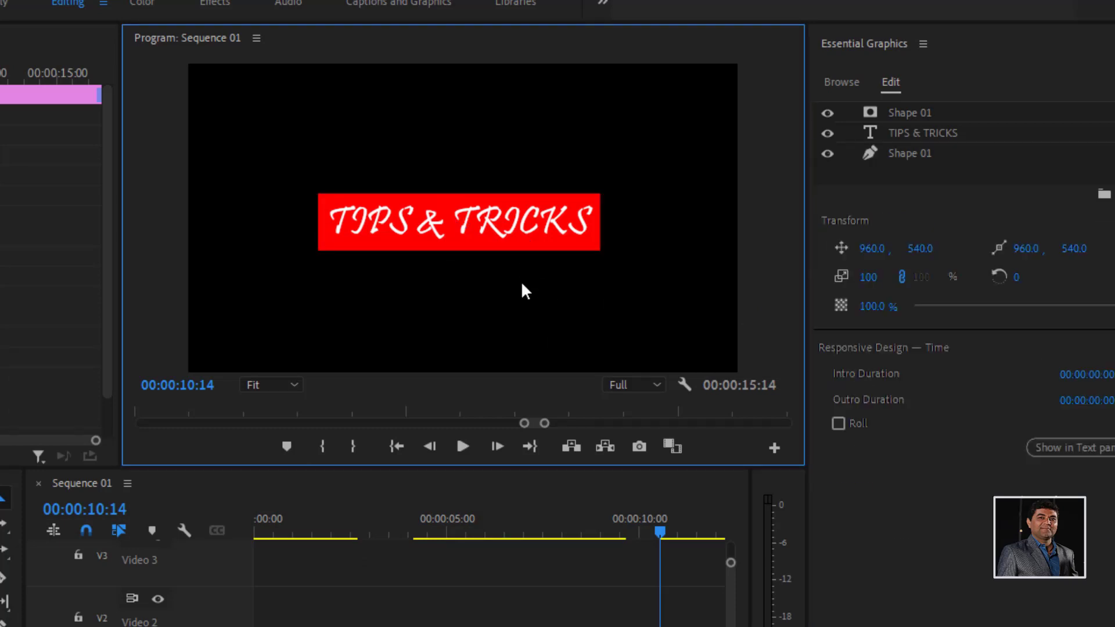
# - Turn on Position keyframing for the red Shape 01 rectangle at 00:00:10:24, keeping its current position as the keyframe value
pyautogui.click(896, 153)
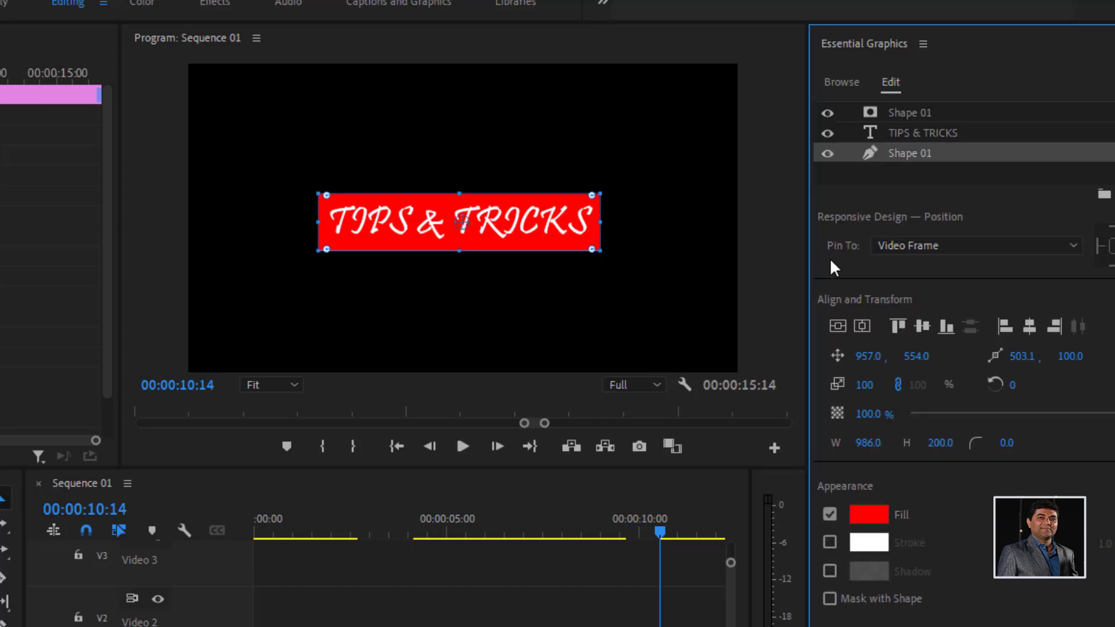
pyautogui.press('=')
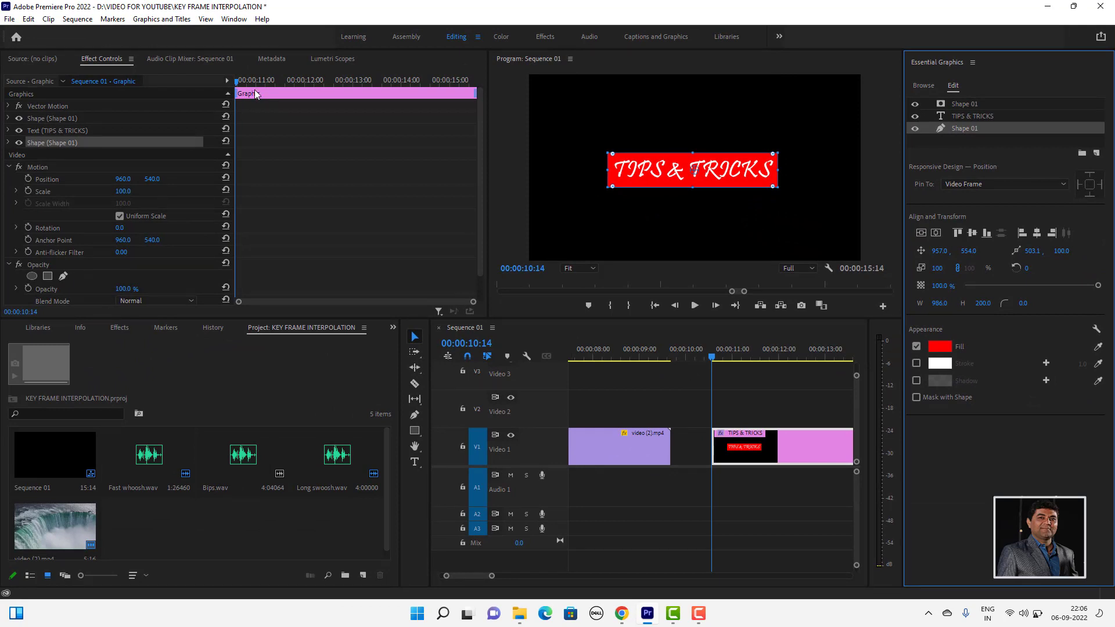
pyautogui.moveTo(238, 84); pyautogui.dragTo(258, 91)
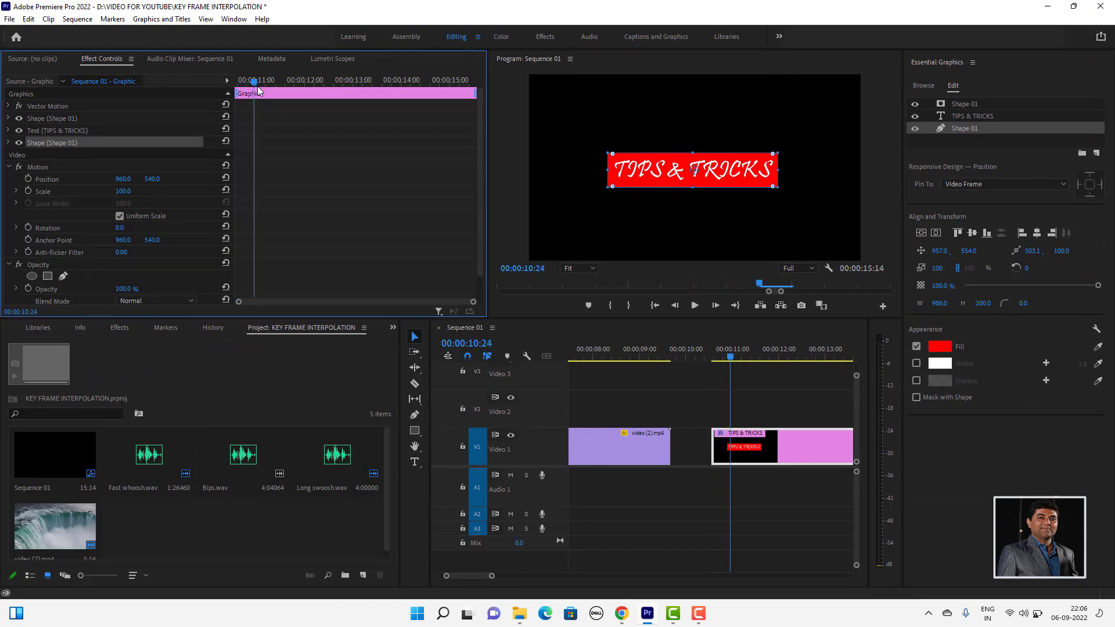
pyautogui.click(8, 143)
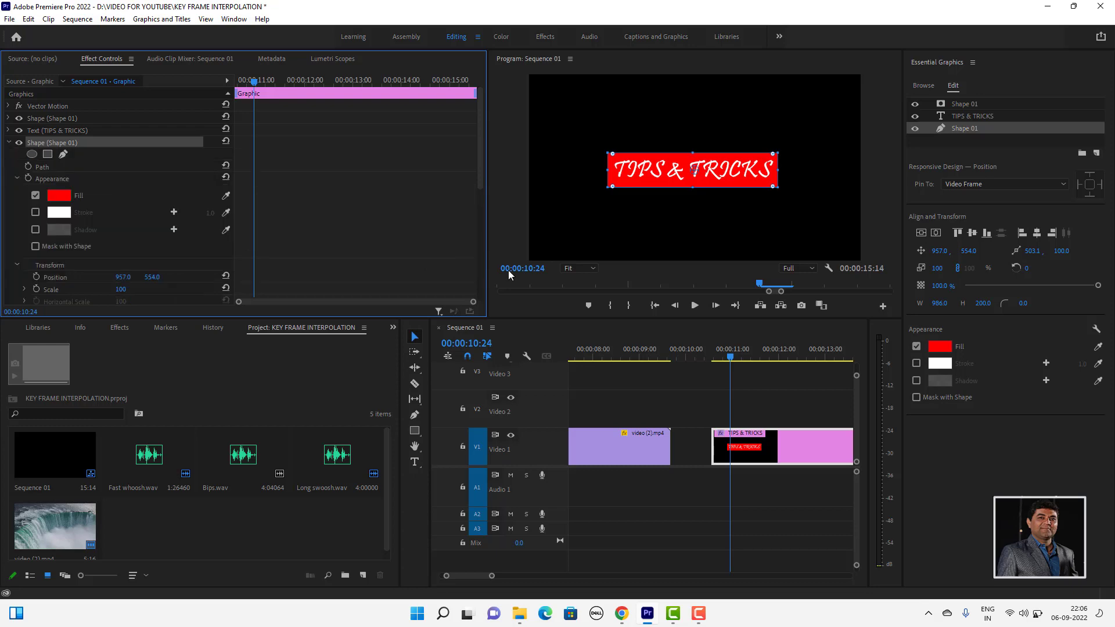
pyautogui.scroll(-3, 390, 208)
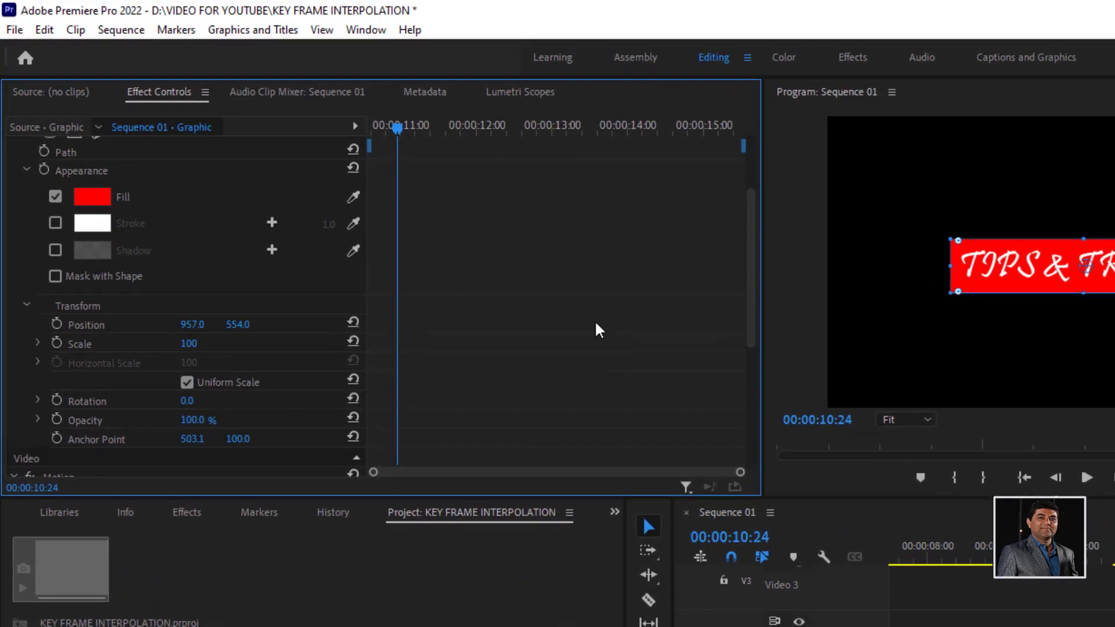
pyautogui.click(57, 324)
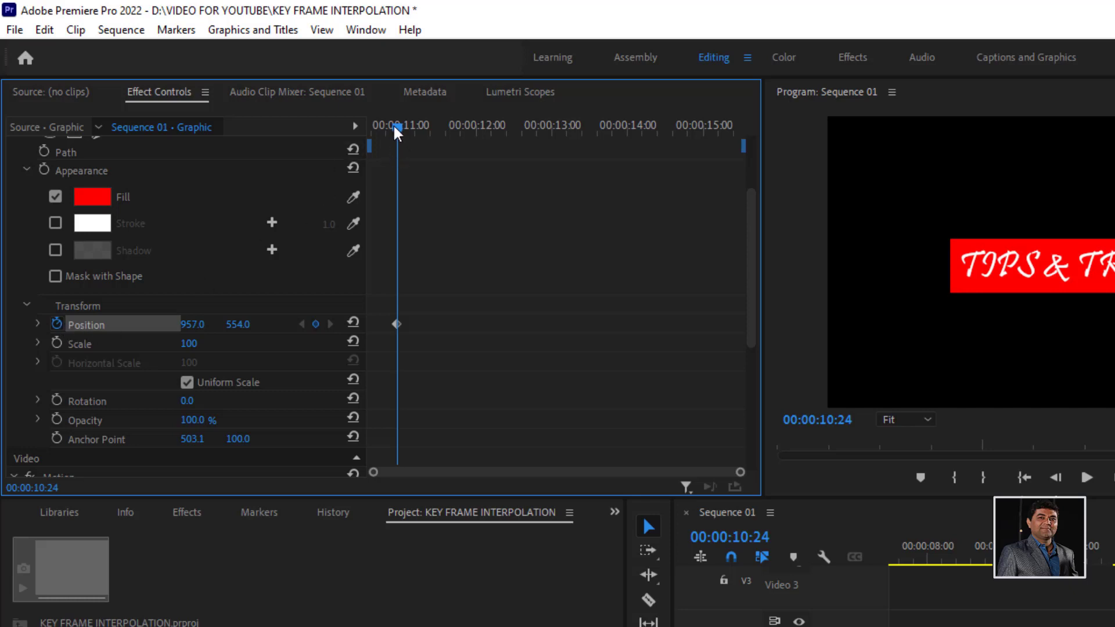
# - Add a Position keyframe at 00:00:10:14 that moves the red rectangle horizontally to -57, and expand the property's velocity graph
pyautogui.moveTo(396, 128); pyautogui.dragTo(240, 154)
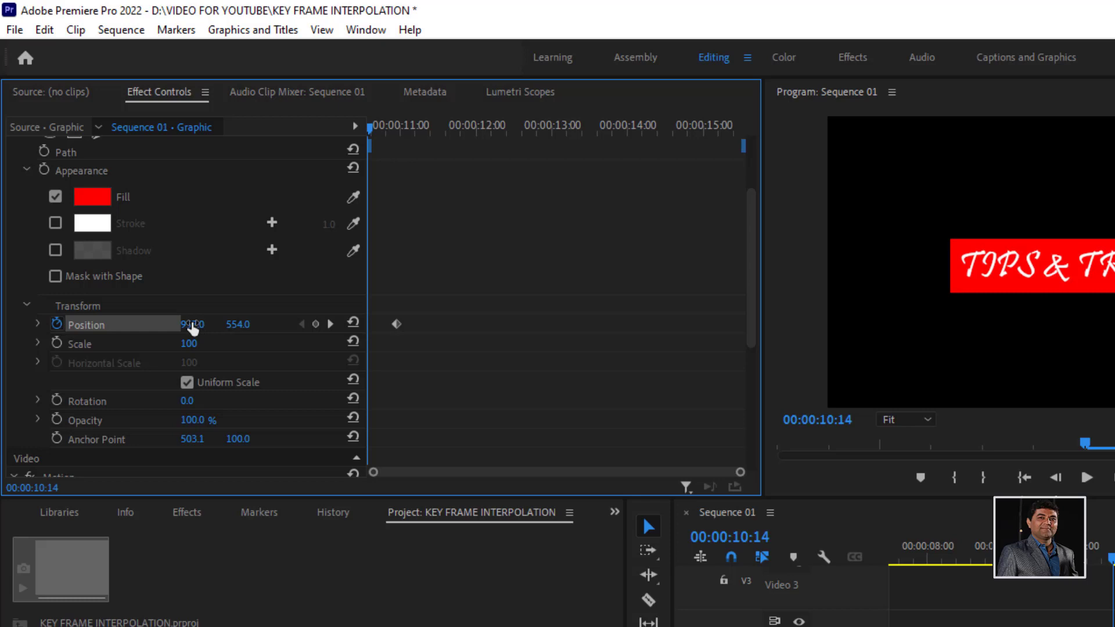
pyautogui.moveTo(194, 328); pyautogui.dragTo(98, 329)
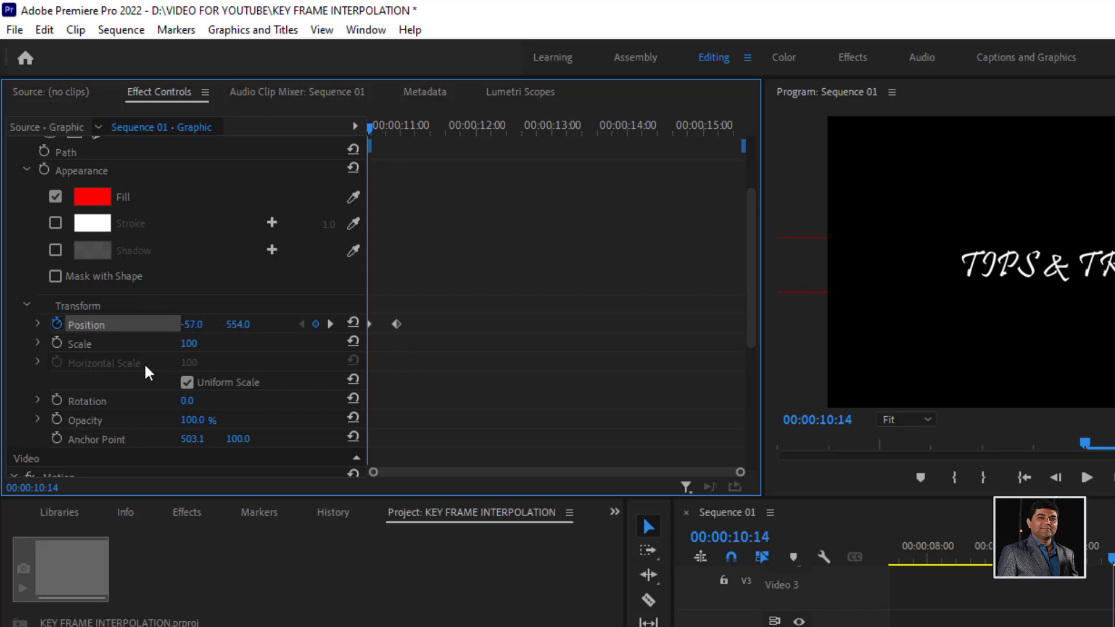
pyautogui.click(38, 323)
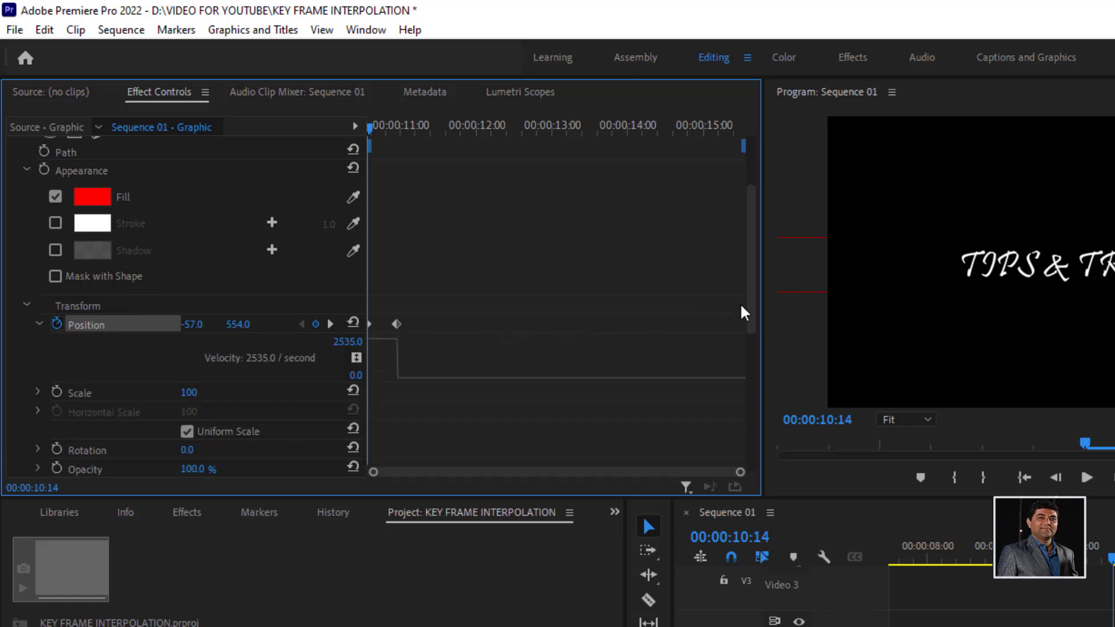
pyautogui.moveTo(752, 309); pyautogui.dragTo(751, 308)
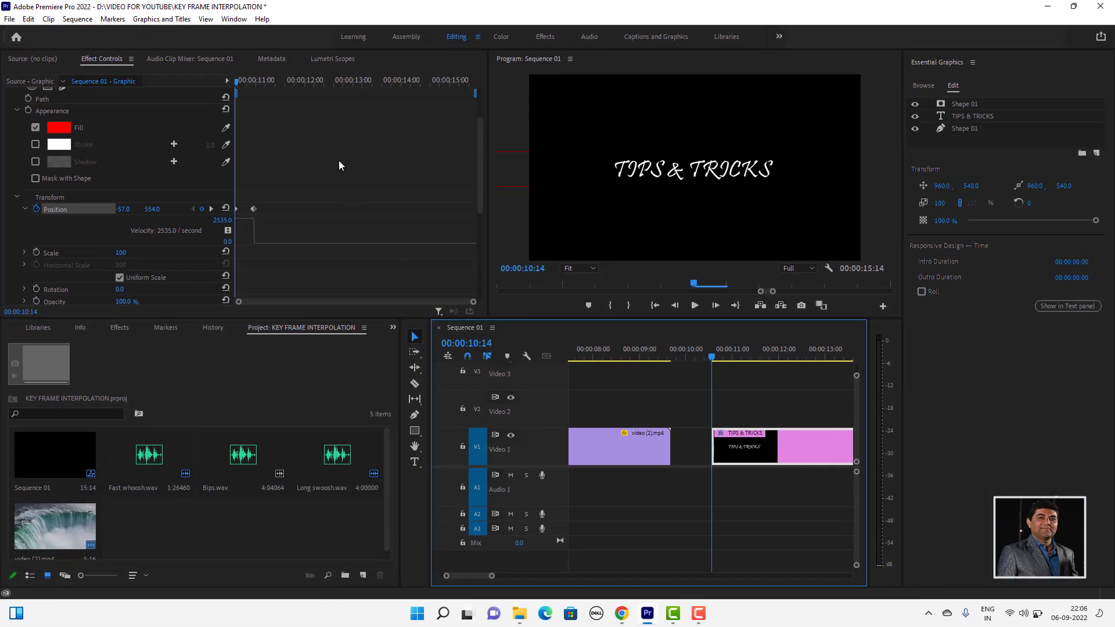
# - Turn on Position keyframing for the TIPS & TRICKS text at 00:00:11:02, within the text's own Transform properties
pyautogui.scroll(2, 411, 200)
pyautogui.scroll(2, 340, 160)
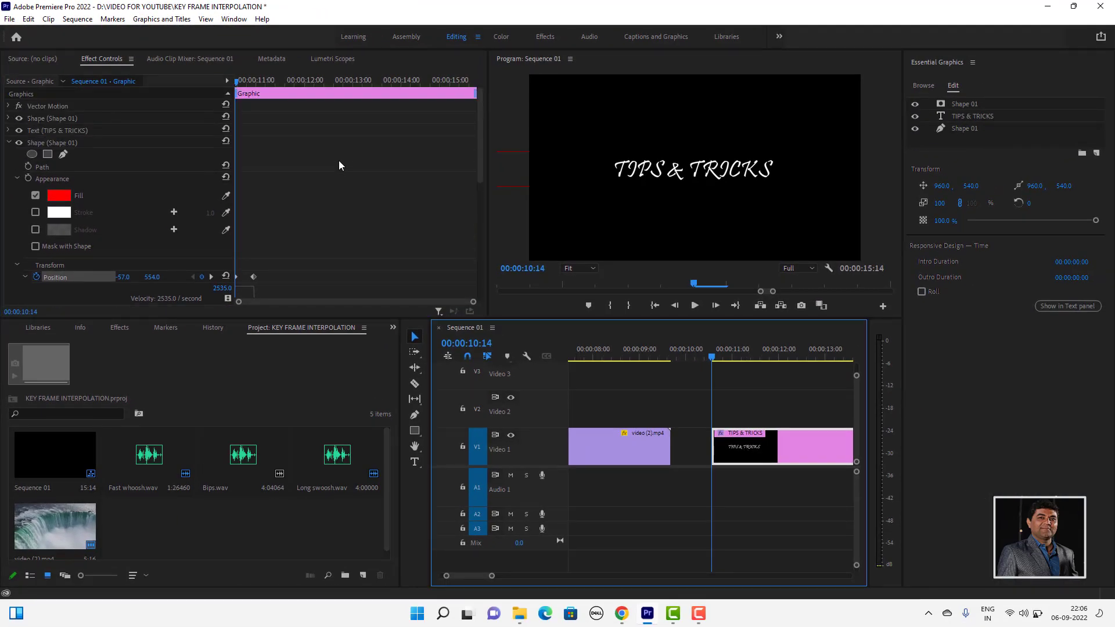
pyautogui.click(8, 142)
pyautogui.click(64, 130)
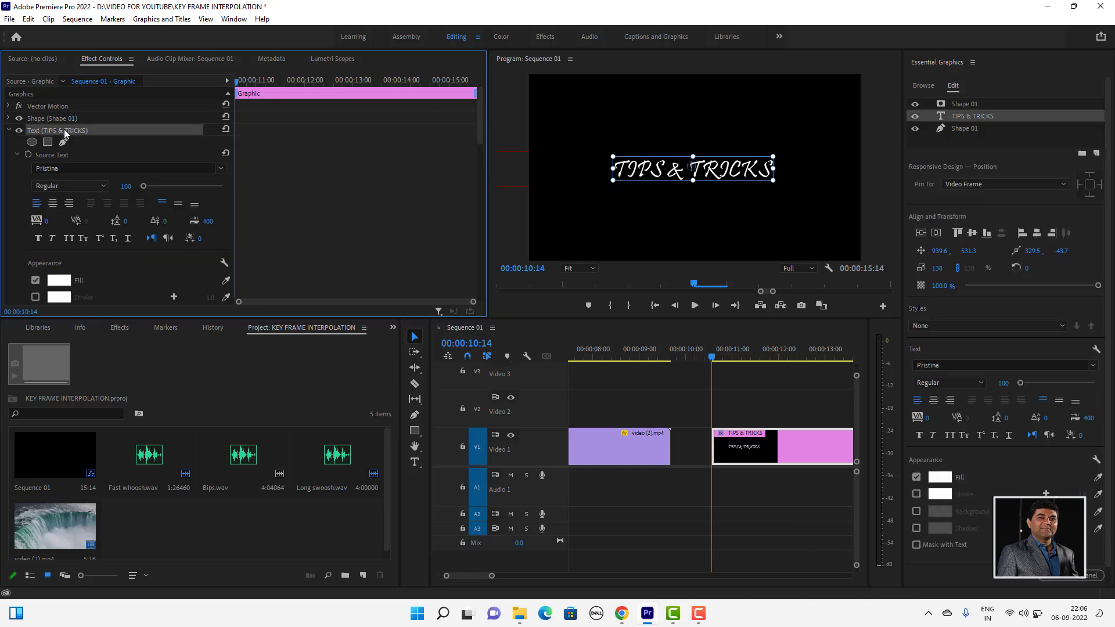
pyautogui.scroll(-10, 329, 152)
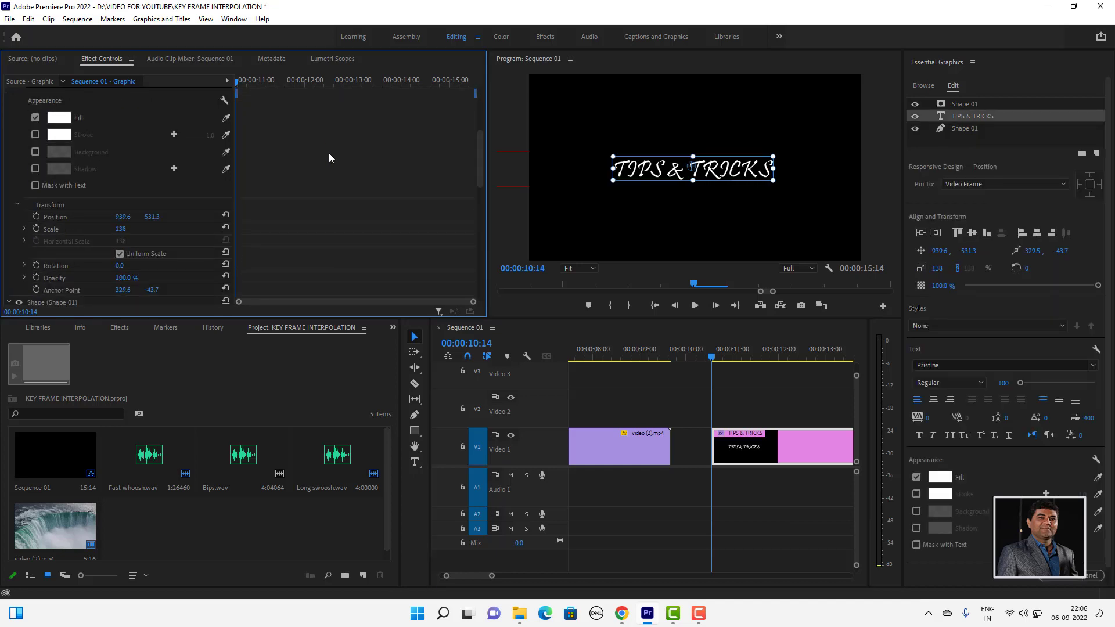
pyautogui.scroll(-1, 328, 159)
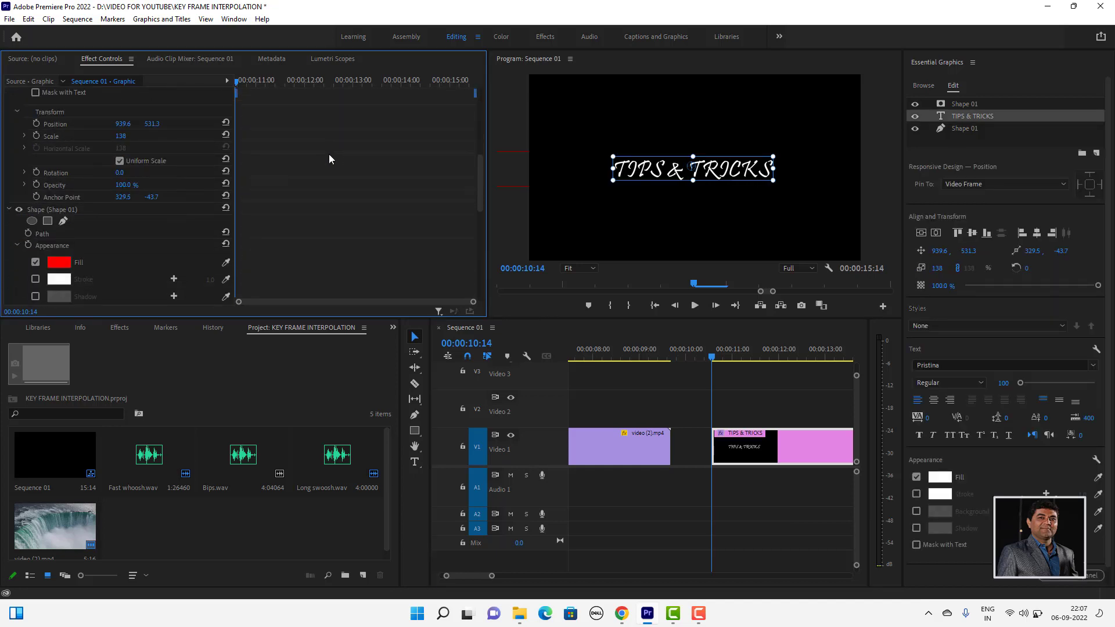
pyautogui.moveTo(714, 357); pyautogui.dragTo(735, 359)
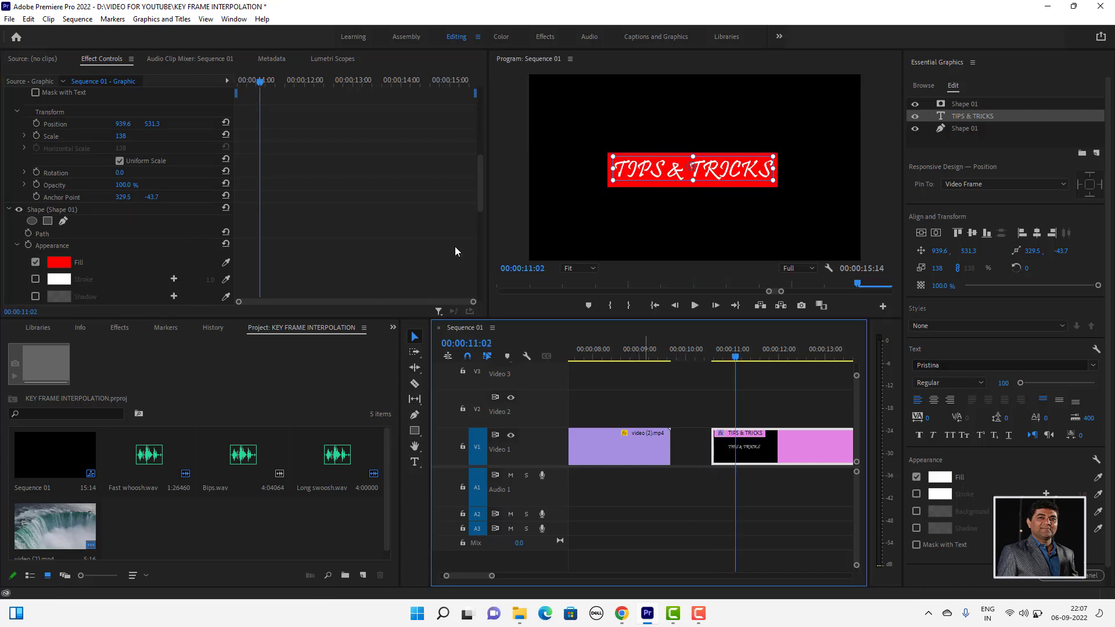
pyautogui.moveTo(479, 181); pyautogui.dragTo(483, 114)
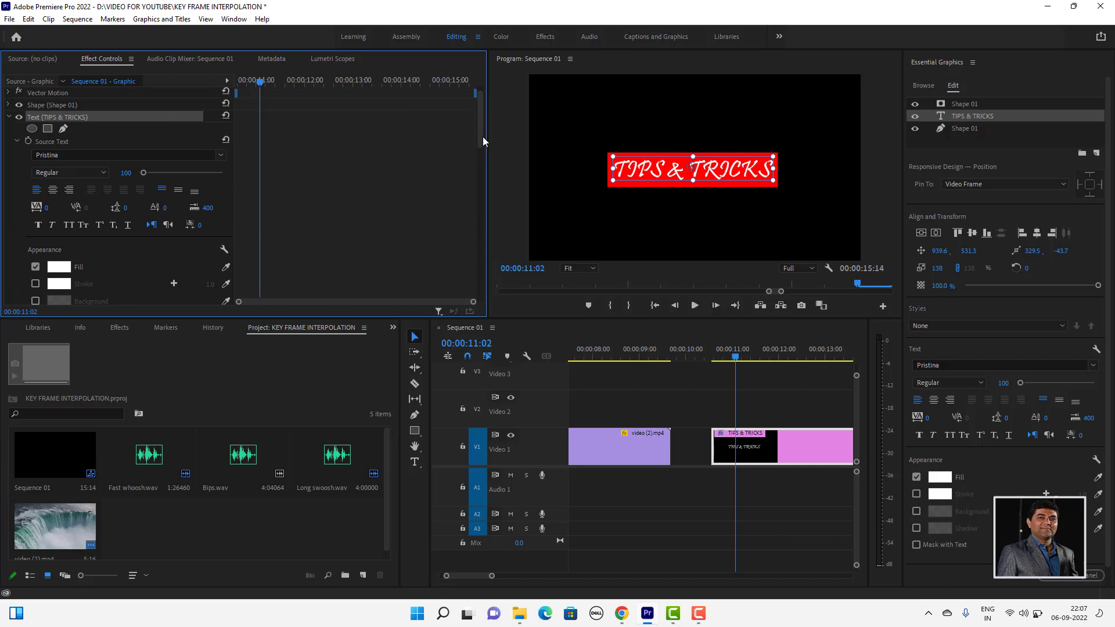
pyautogui.moveTo(479, 139); pyautogui.dragTo(479, 177)
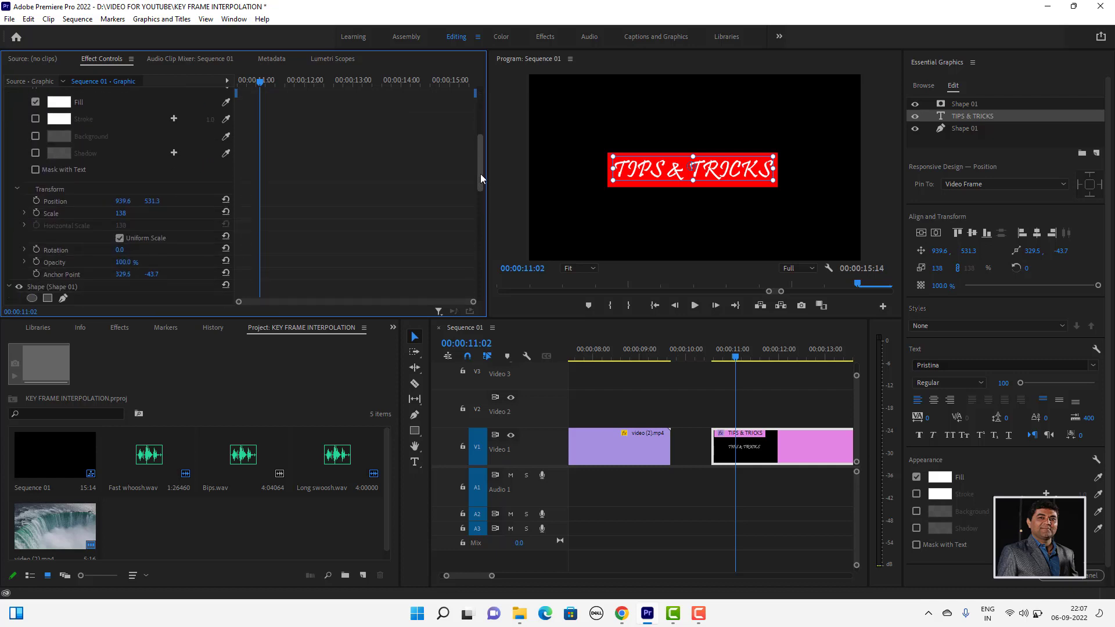
pyautogui.click(37, 201)
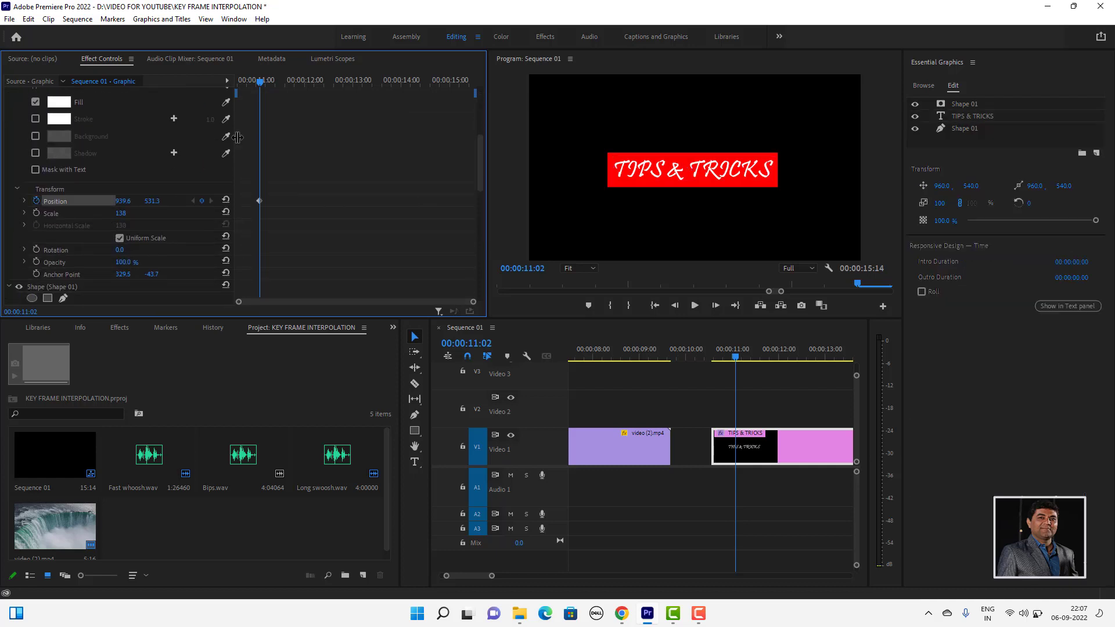
# - Add a text Position keyframe at 00:00:11:13 and set the vertical position of the 00:00:11:02 keyframe to 695.3
pyautogui.moveTo(260, 84); pyautogui.dragTo(279, 88)
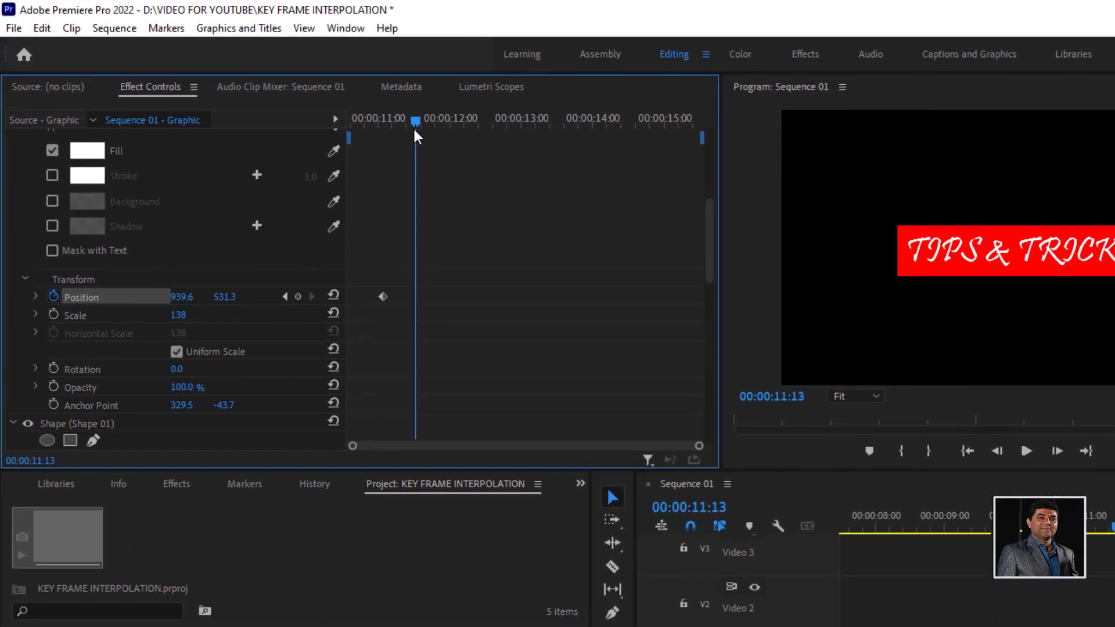
pyautogui.click(299, 297)
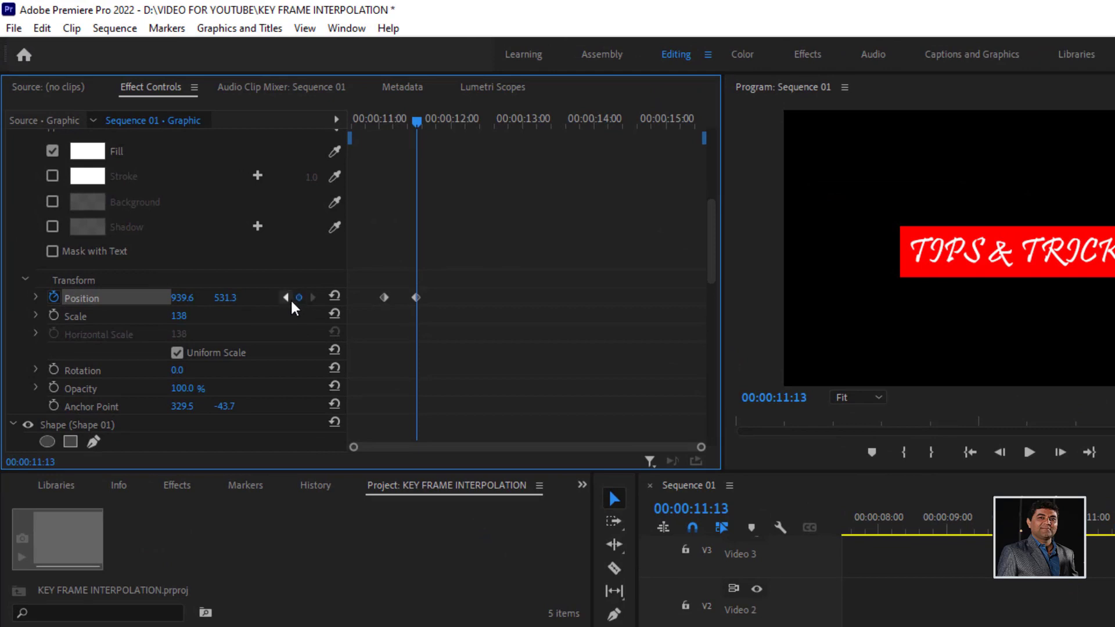
pyautogui.click(285, 297)
pyautogui.moveTo(225, 298); pyautogui.dragTo(363, 299)
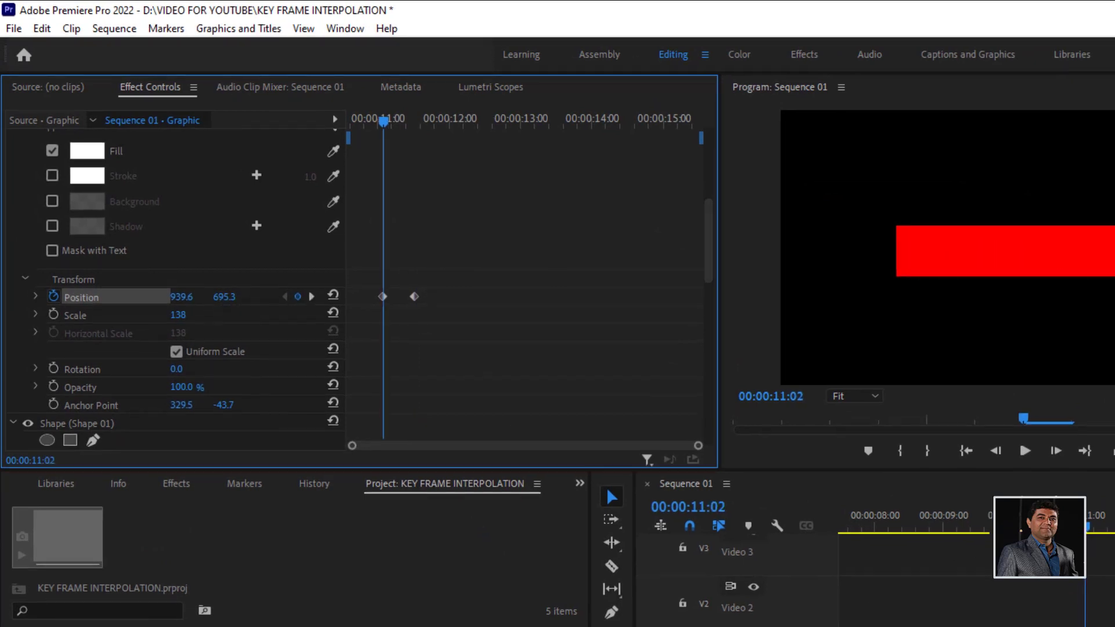
# - Play the TIPS & TRICKS graphic twice from its start to check the rectangle and text animation
pyautogui.moveTo(1089, 528); pyautogui.dragTo(1054, 526)
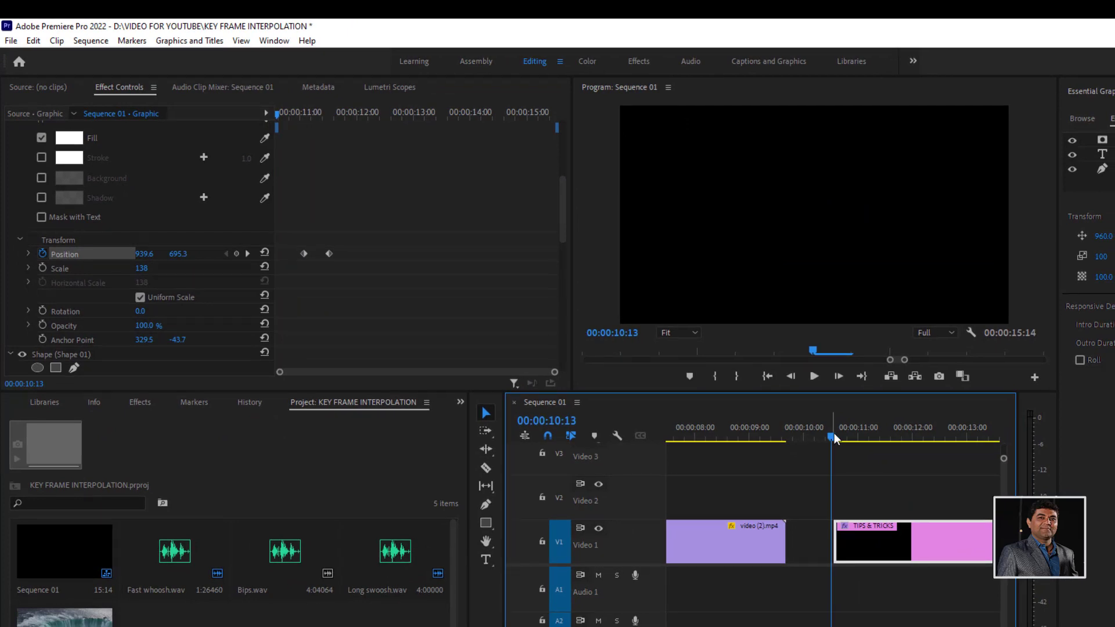
pyautogui.press('space')
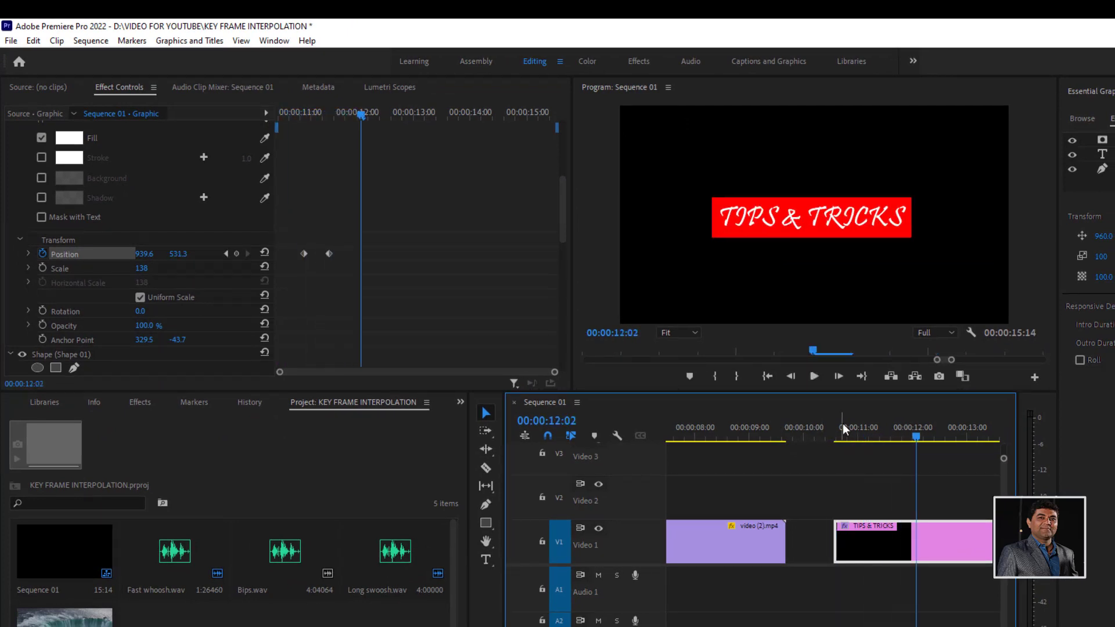
pyautogui.moveTo(840, 431); pyautogui.dragTo(835, 429)
pyautogui.press('space')
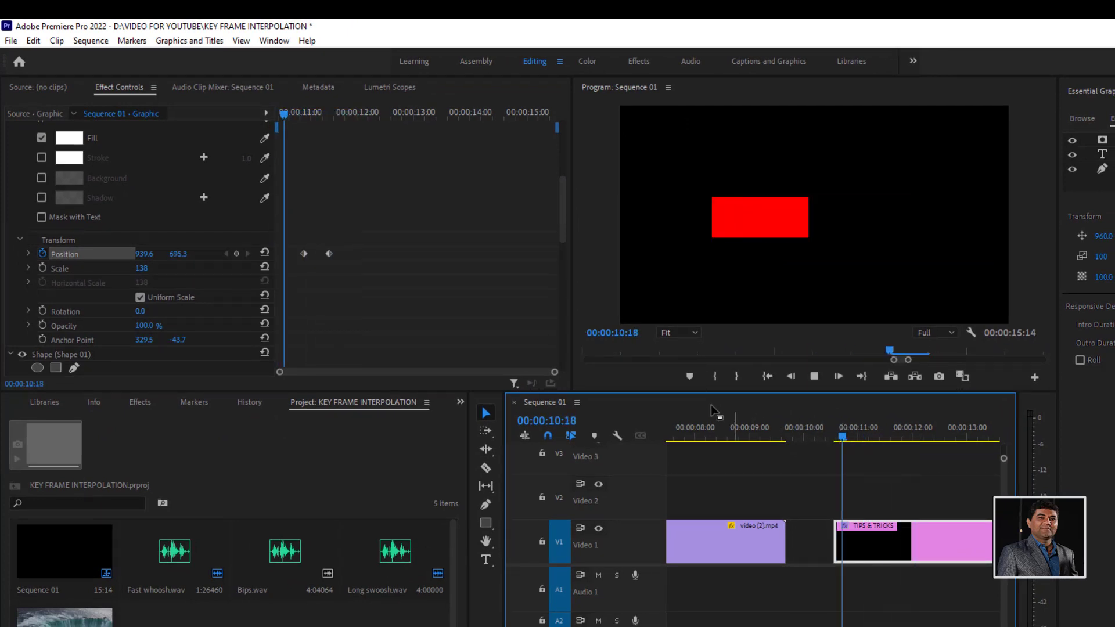
pyautogui.press('space')
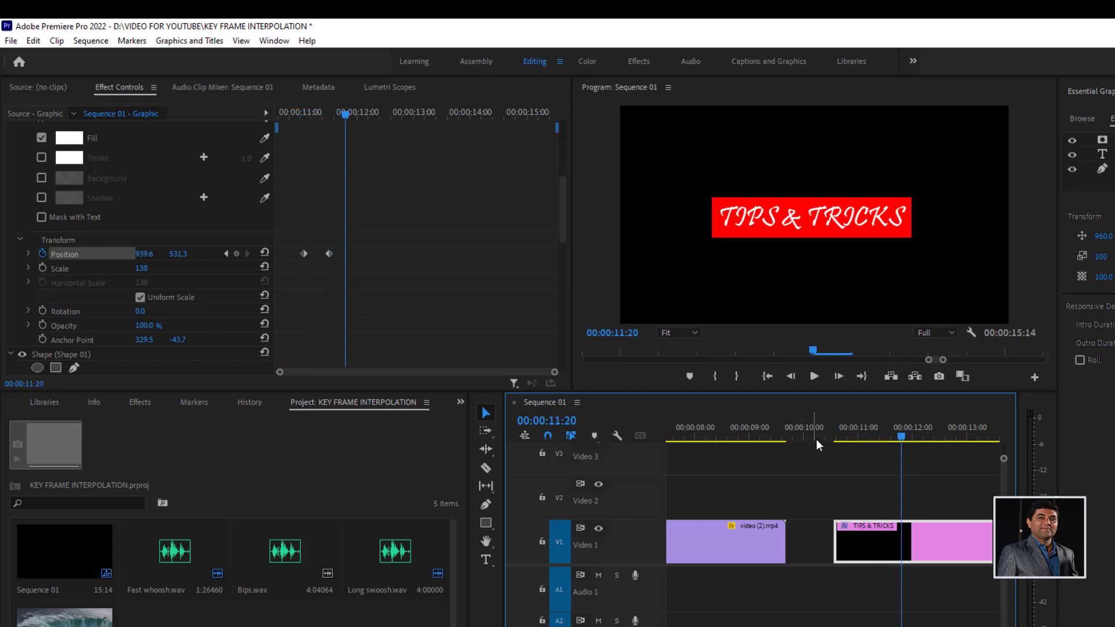
pyautogui.click(842, 430)
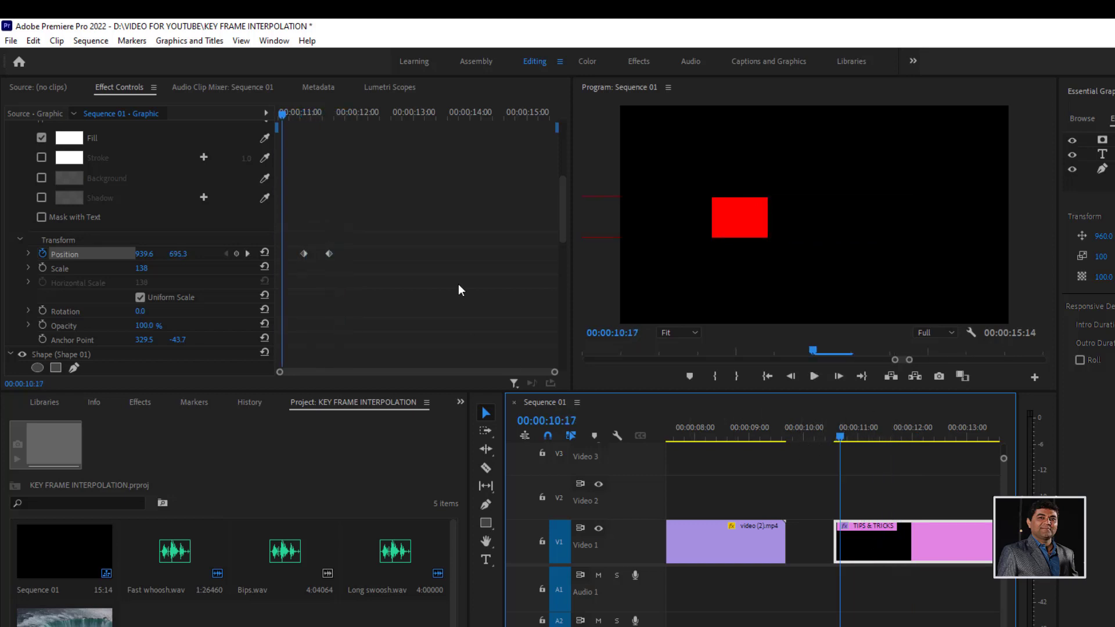
# - Apply Ease Out temporal interpolation to the red rectangle's first Position keyframe at 00:00:10:14
pyautogui.scroll(2, 406, 222)
pyautogui.scroll(5, 406, 221)
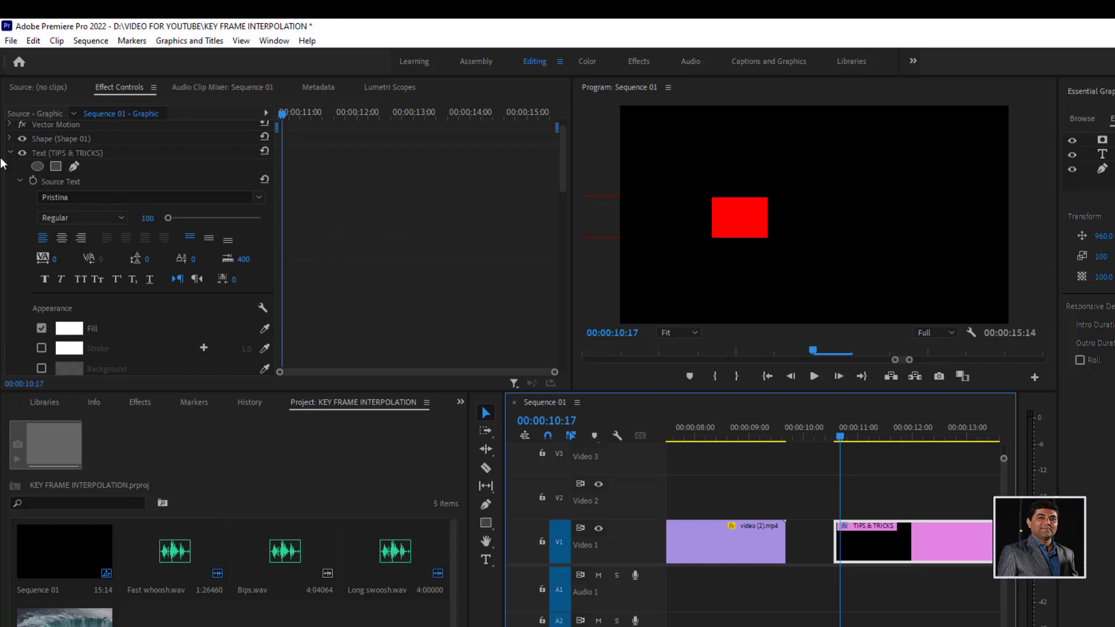
pyautogui.click(10, 153)
pyautogui.click(61, 165)
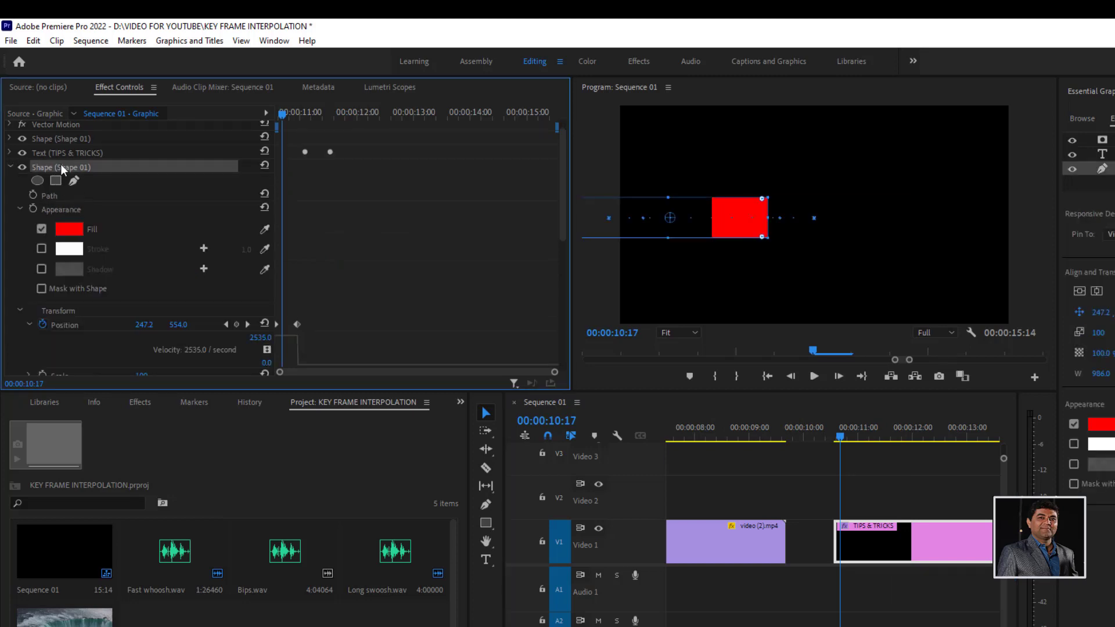
pyautogui.scroll(-2, 380, 214)
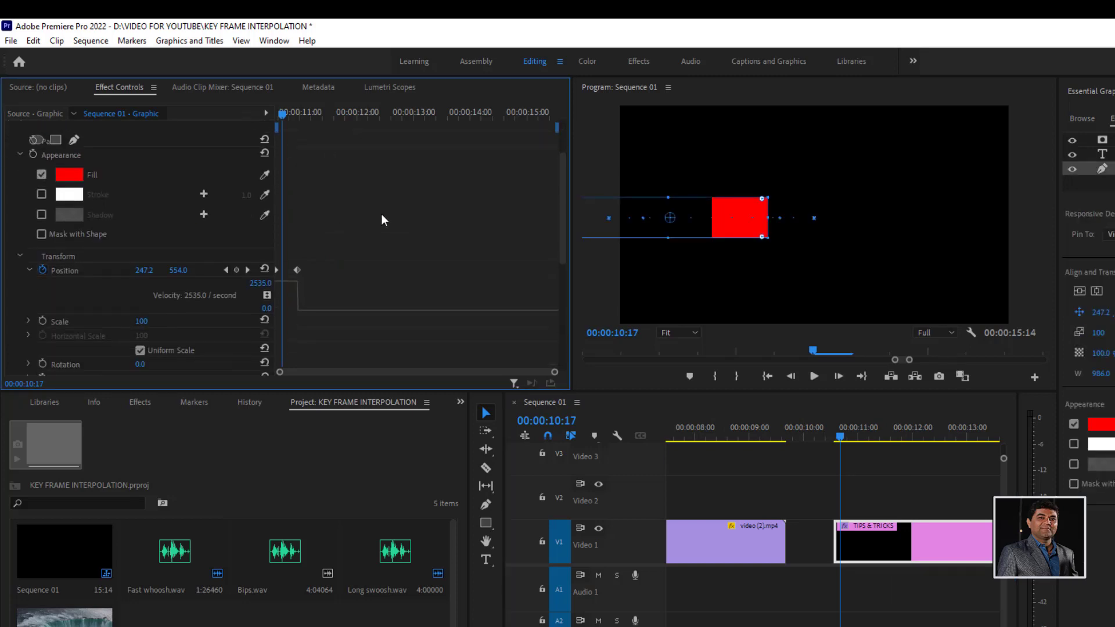
pyautogui.moveTo(282, 116); pyautogui.dragTo(263, 119)
pyautogui.press('=')
pyautogui.press('=')
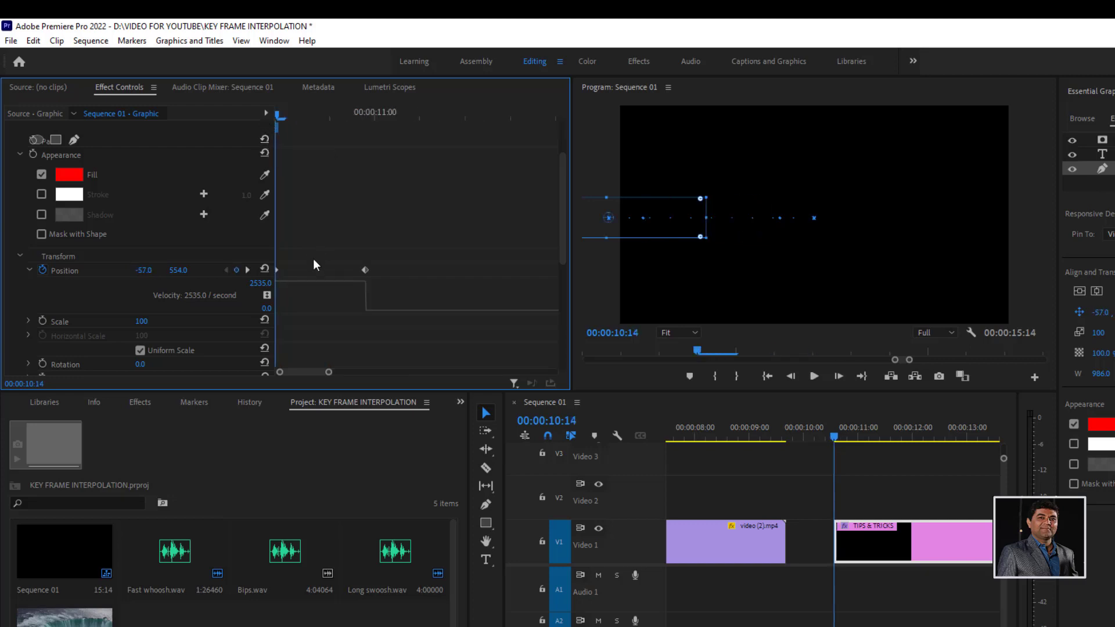
pyautogui.rightClick(278, 270)
pyautogui.moveTo(343, 405)
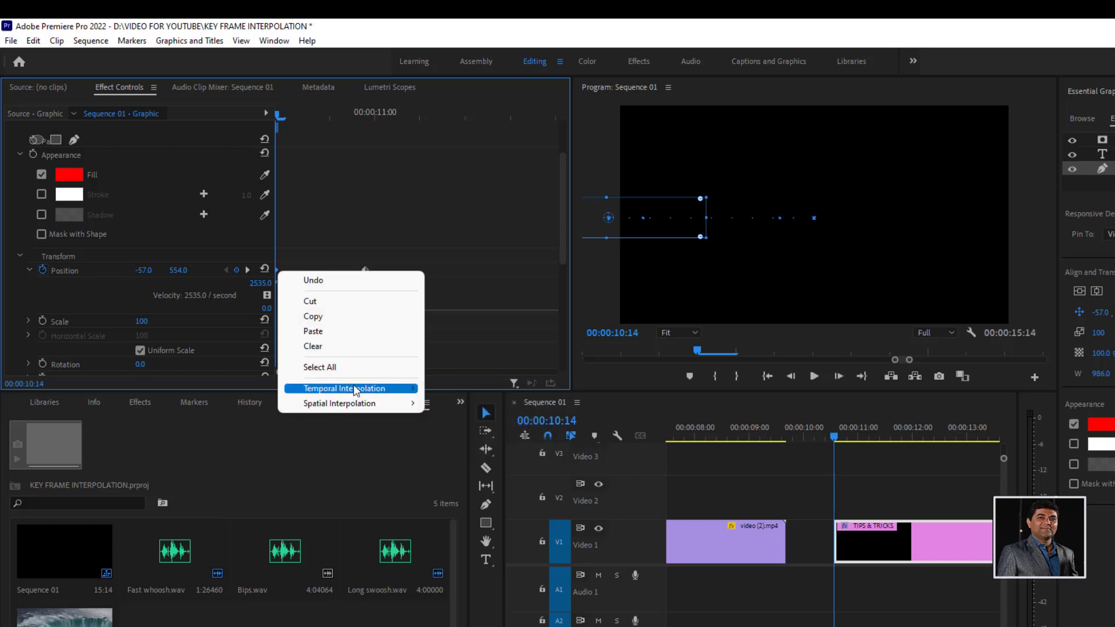
pyautogui.moveTo(365, 388)
pyautogui.click(462, 484)
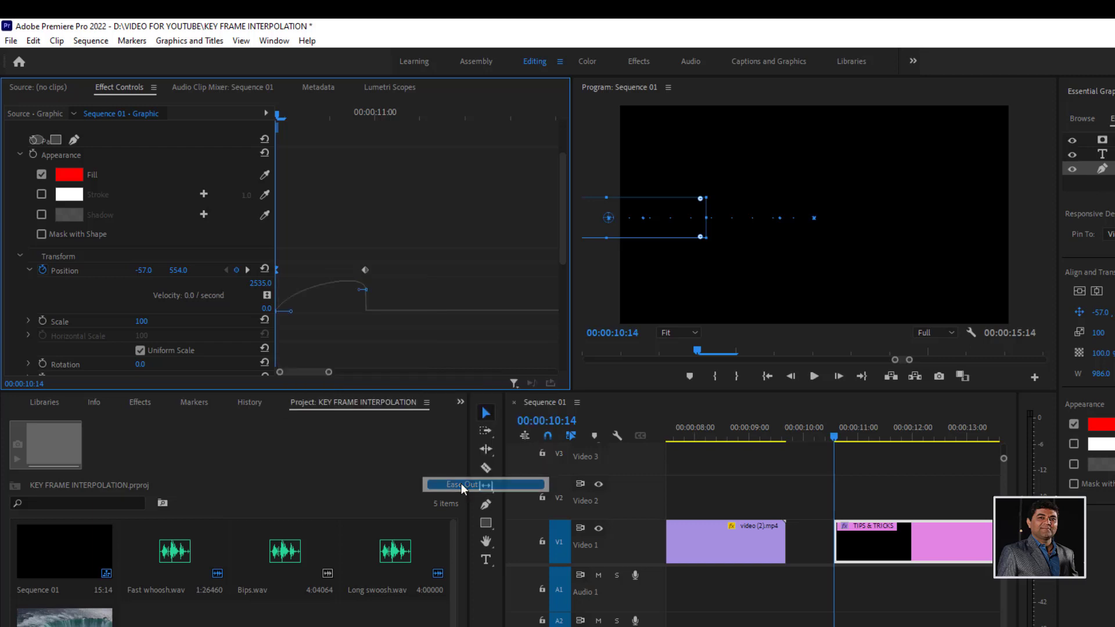
# - Apply Ease In temporal interpolation to the red rectangle's second Position keyframe
pyautogui.rightClick(365, 270)
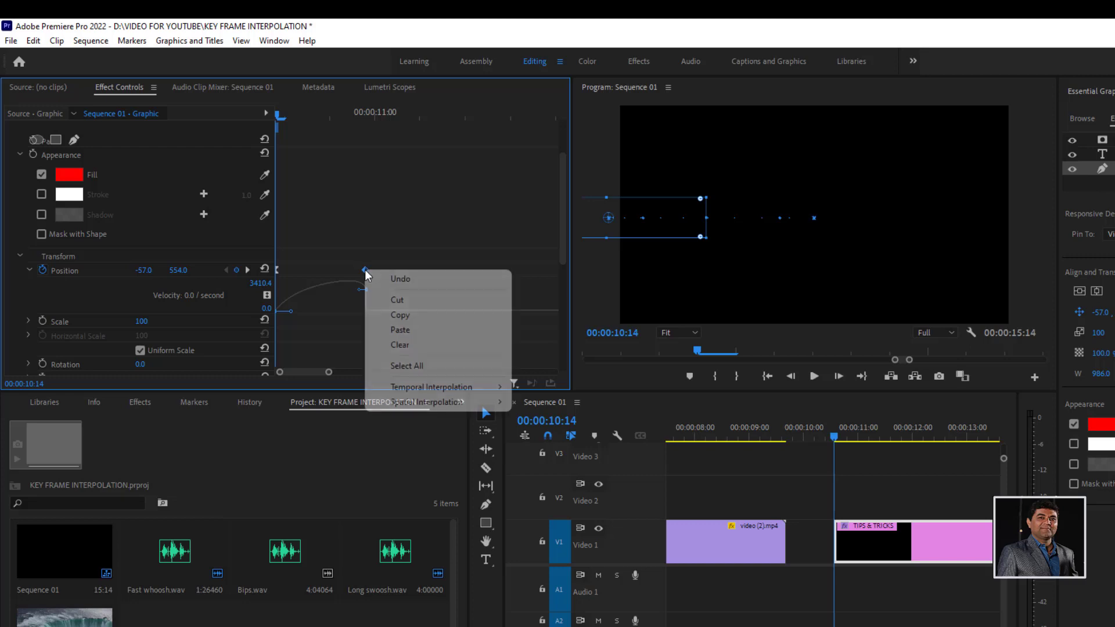
pyautogui.moveTo(417, 411)
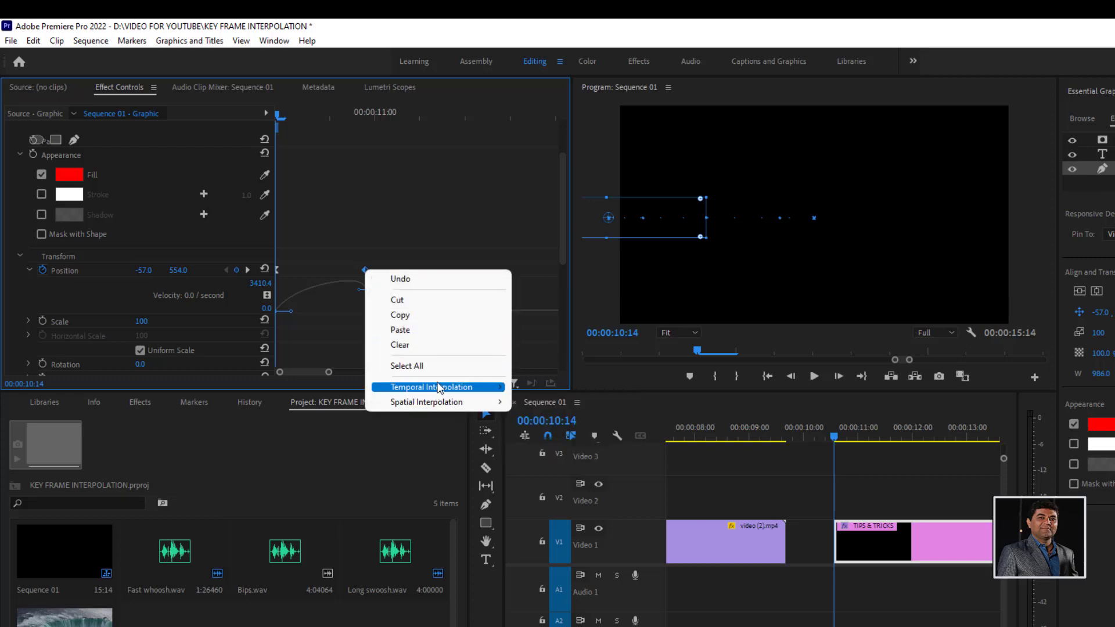
pyautogui.moveTo(441, 388)
pyautogui.click(535, 467)
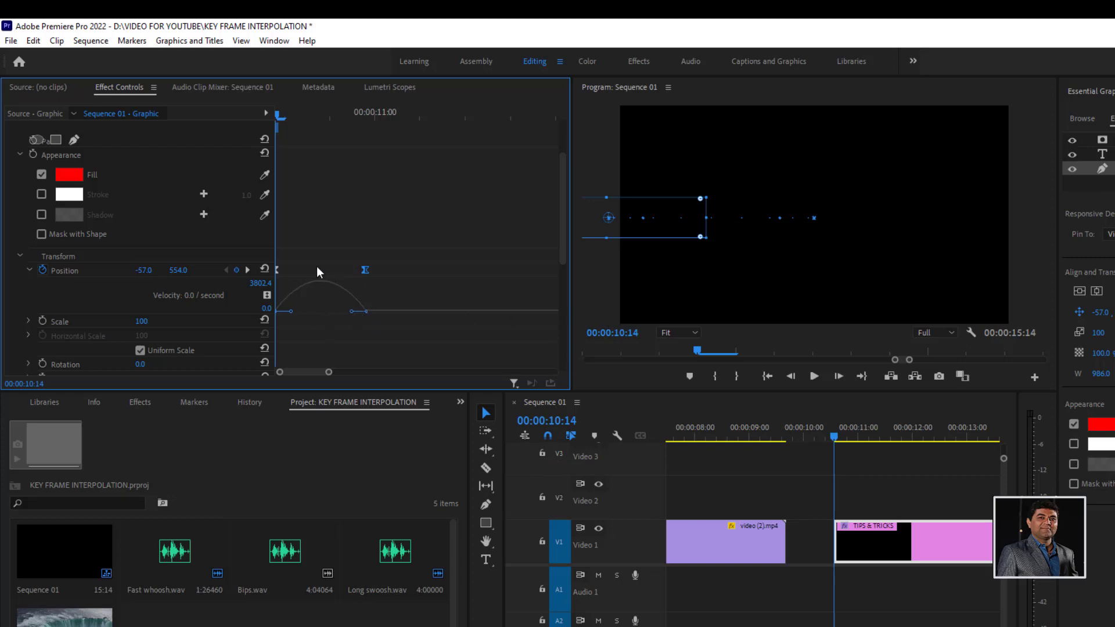
# - Play the title twice from its start to check the eased motion of the red rectangle
pyautogui.press('space')
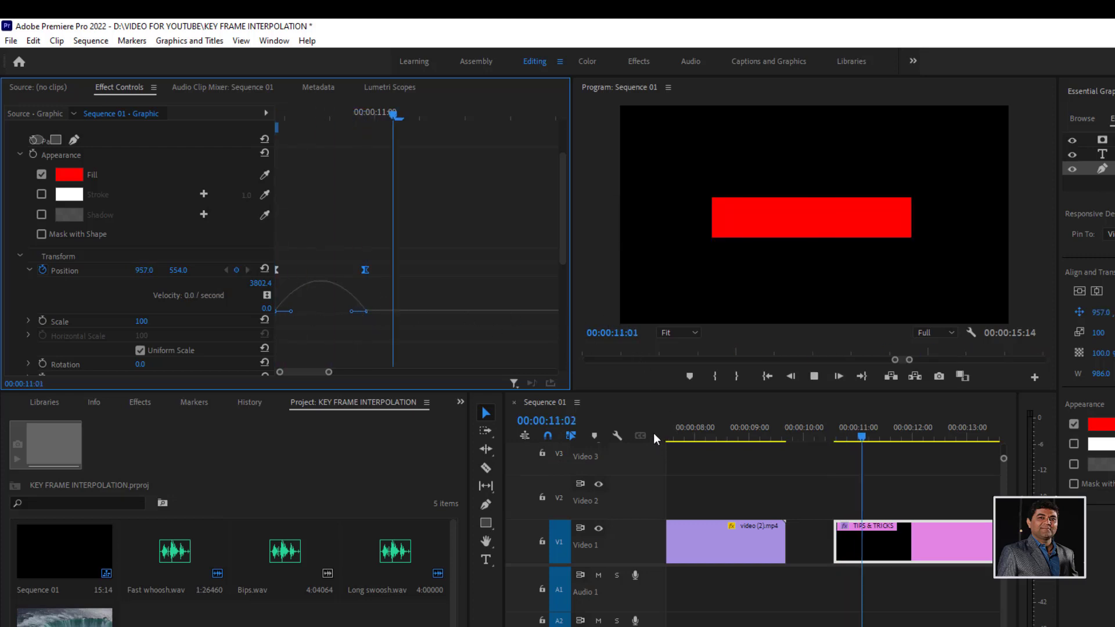
pyautogui.click(834, 428)
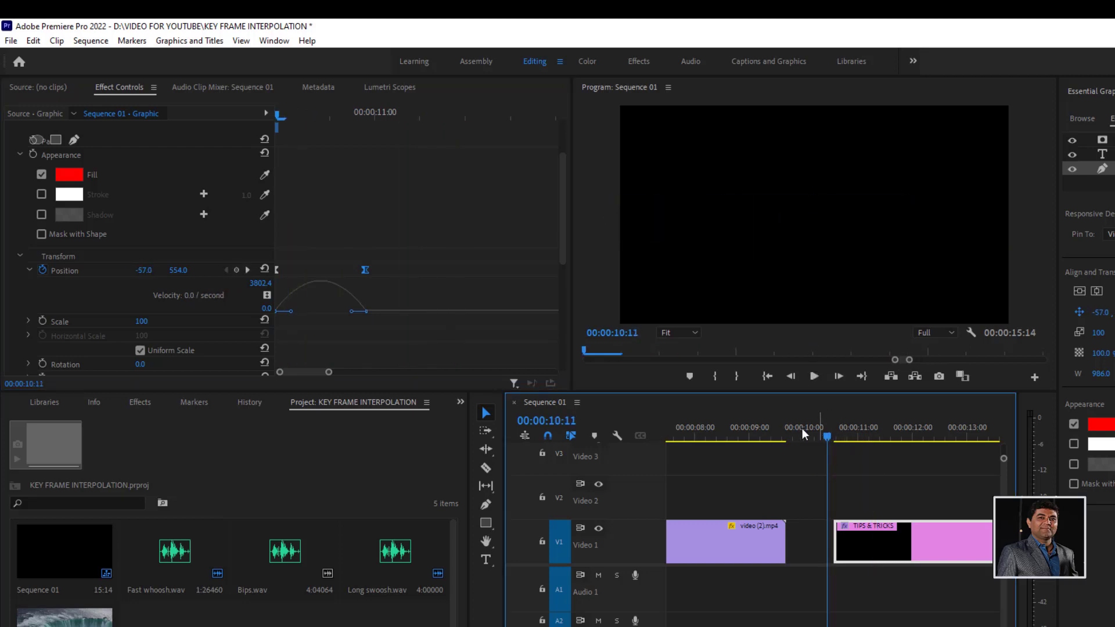
pyautogui.moveTo(856, 434); pyautogui.dragTo(835, 434)
pyautogui.press('space')
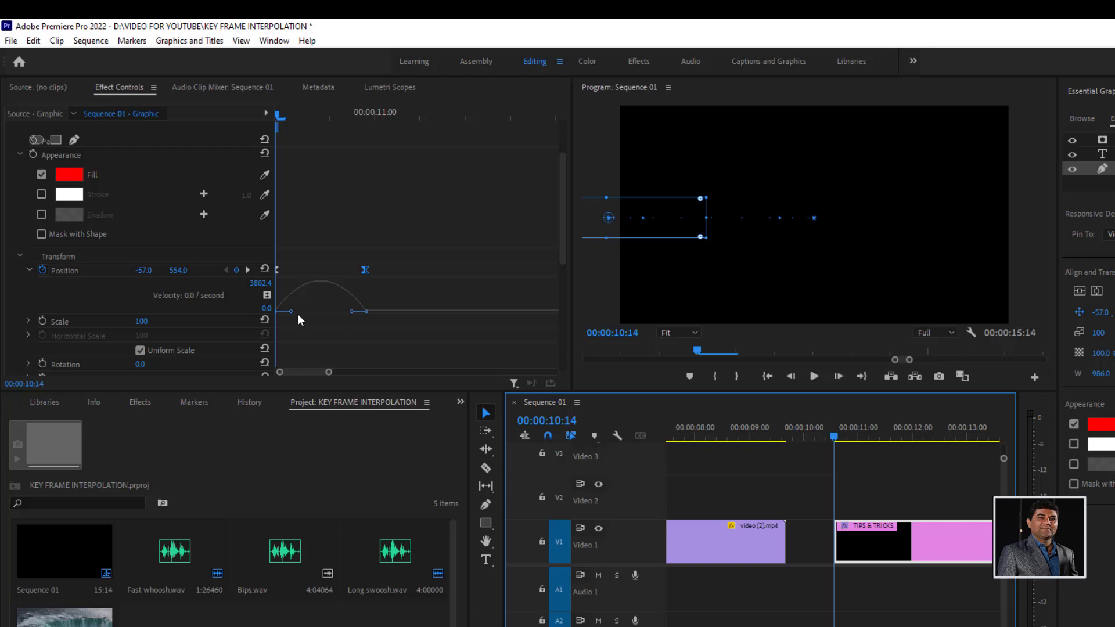
# - Stretch the outgoing velocity handle of the rectangle's first Position keyframe to about half the keyframe interval, and play the title from its start
pyautogui.moveTo(291, 311); pyautogui.dragTo(319, 314)
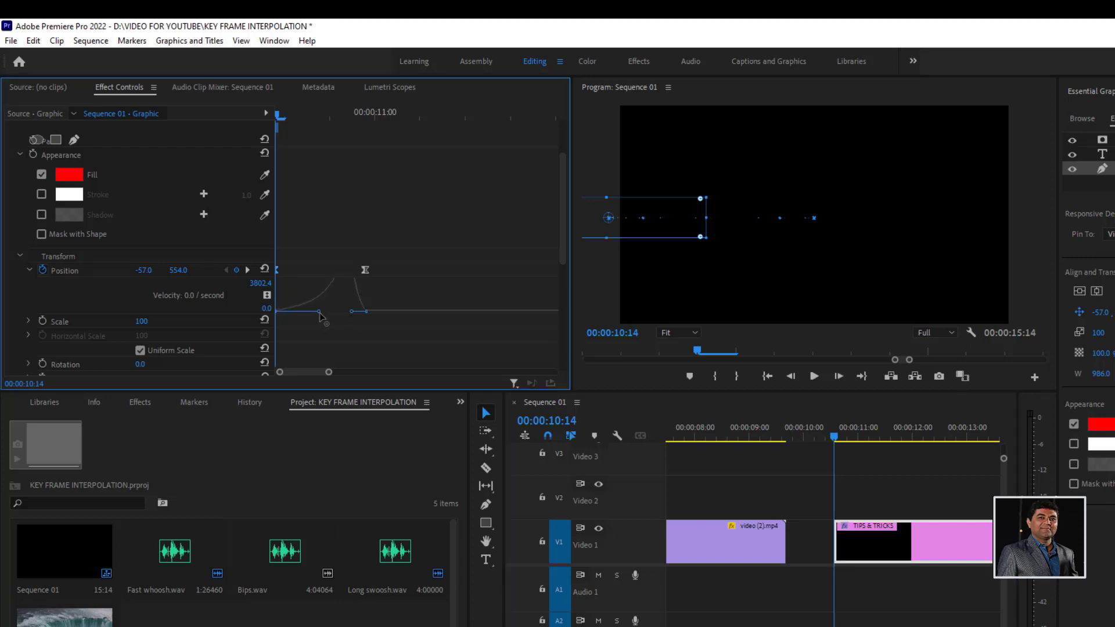
pyautogui.press('space')
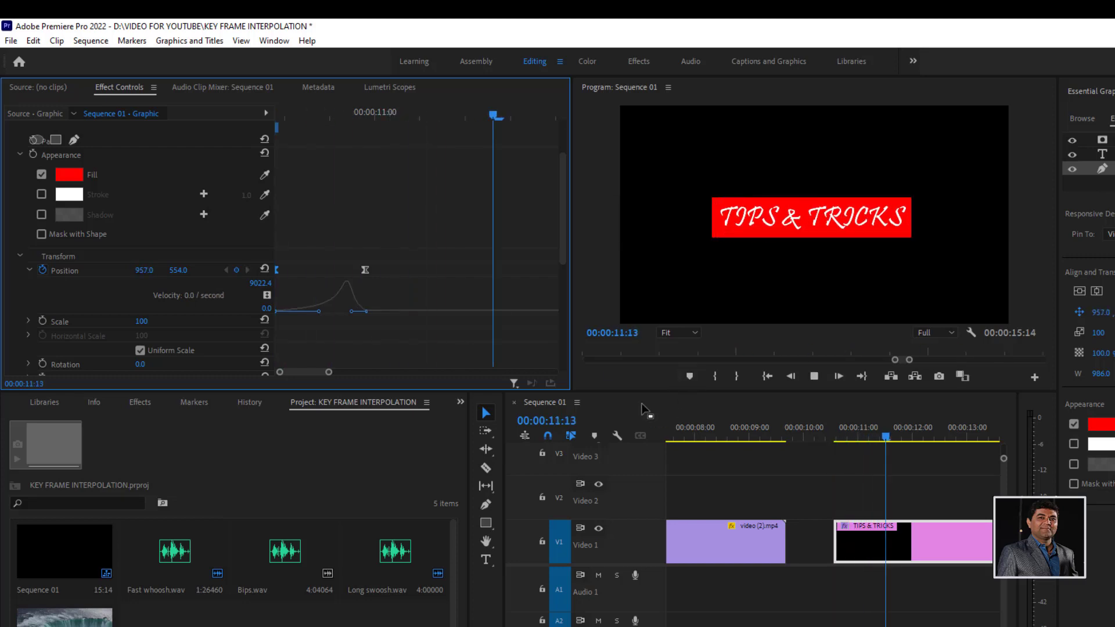
pyautogui.click(845, 433)
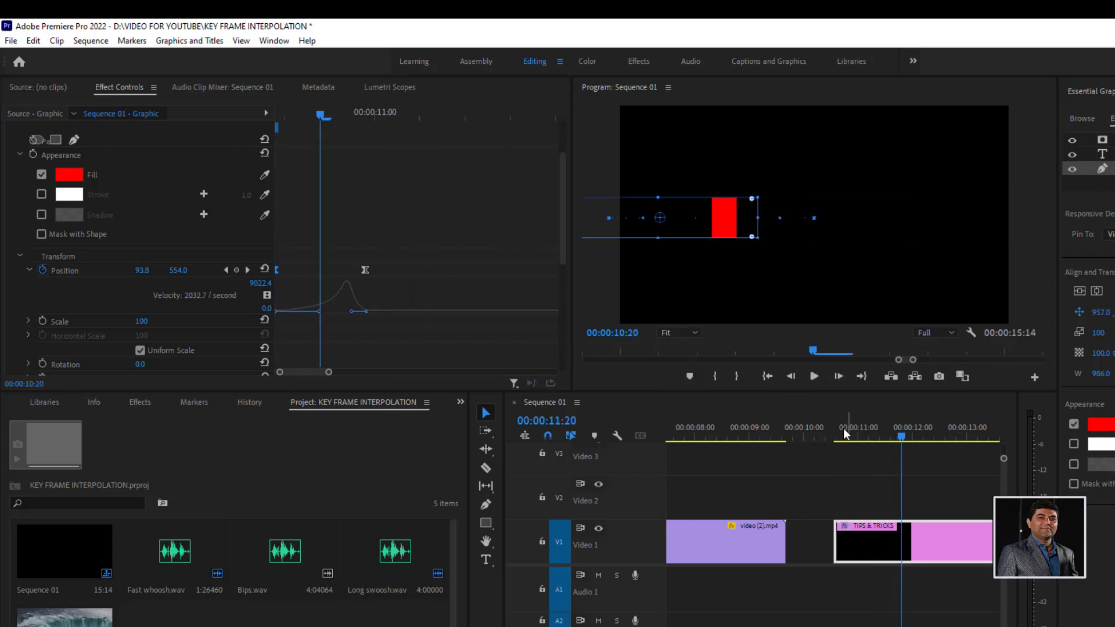
pyautogui.moveTo(844, 432); pyautogui.dragTo(836, 433)
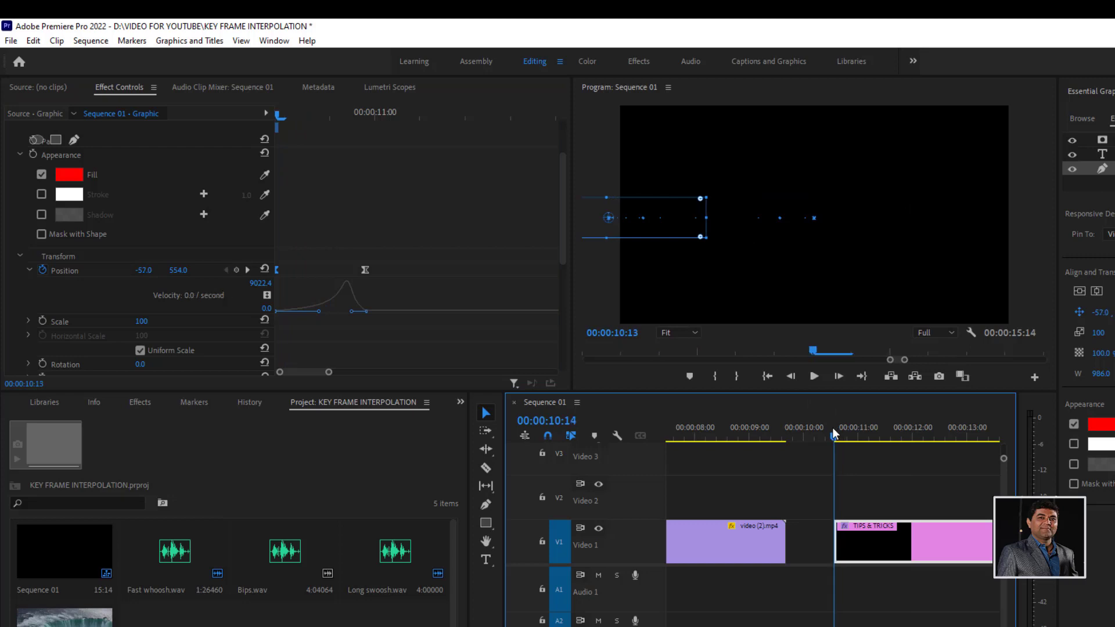
pyautogui.press('space')
pyautogui.press('space')
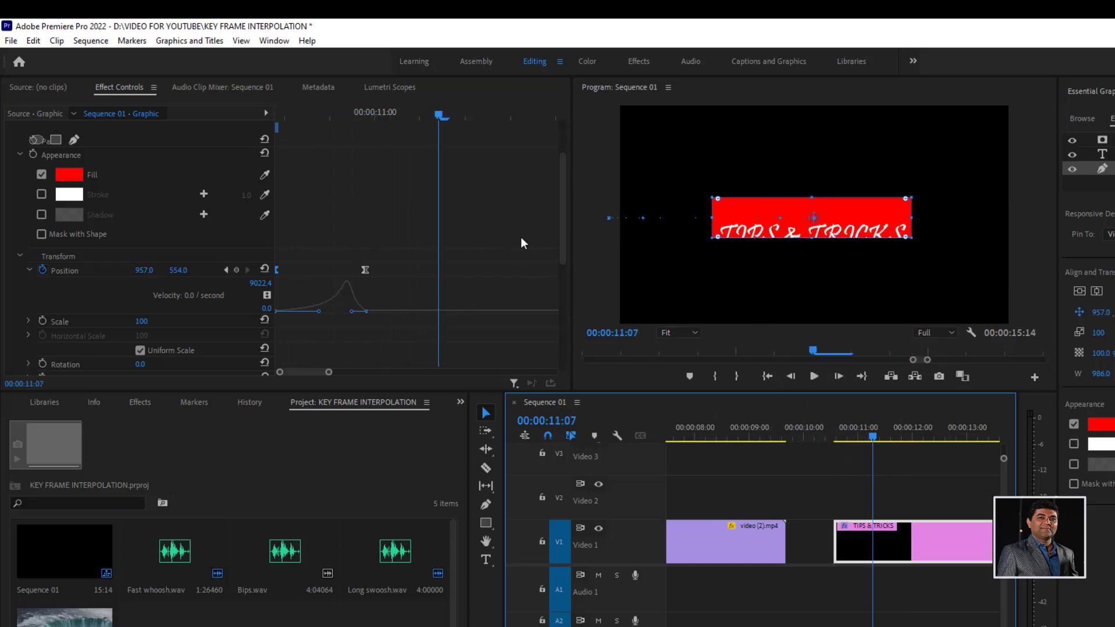
# - Apply Ease Out temporal interpolation to the first Position keyframe of the TIPS & TRICKS text
pyautogui.moveTo(562, 238); pyautogui.dragTo(562, 166)
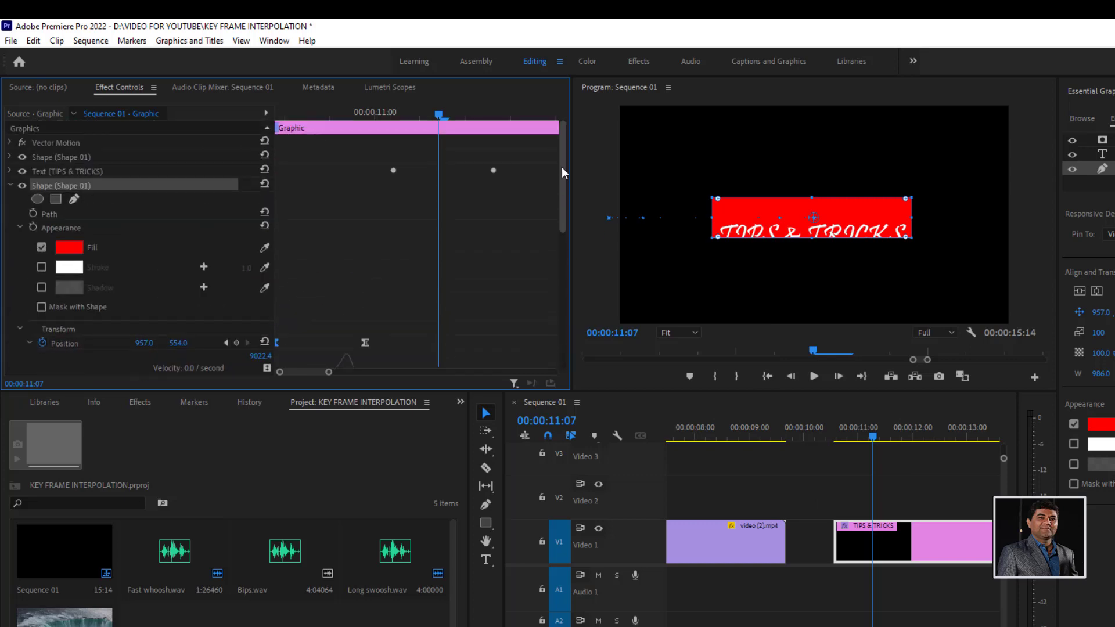
pyautogui.click(12, 186)
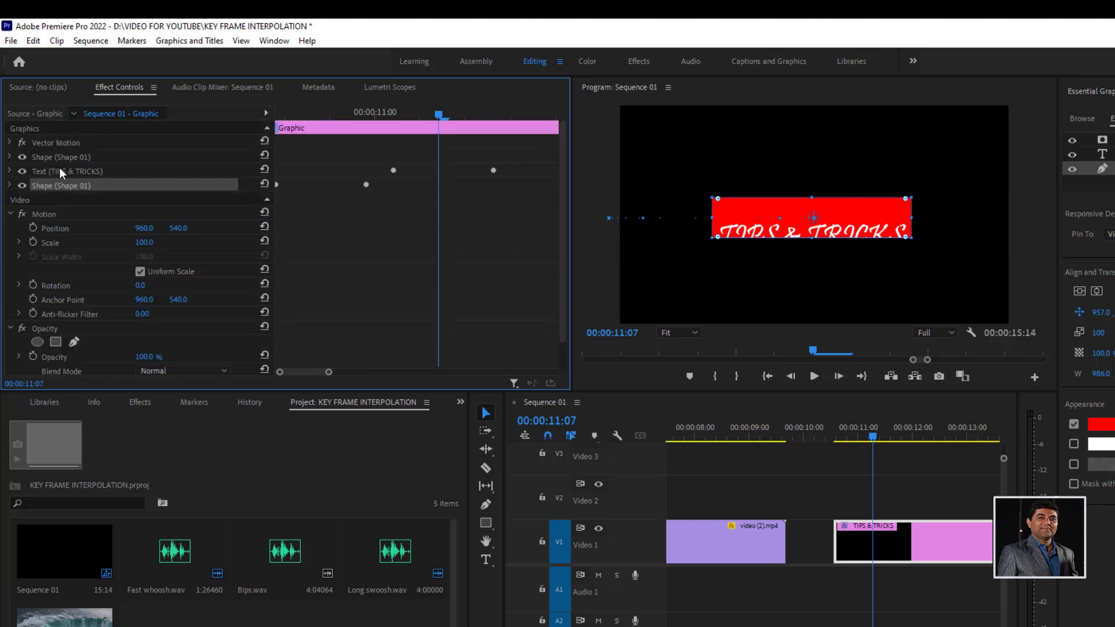
pyautogui.click(59, 169)
pyautogui.click(10, 171)
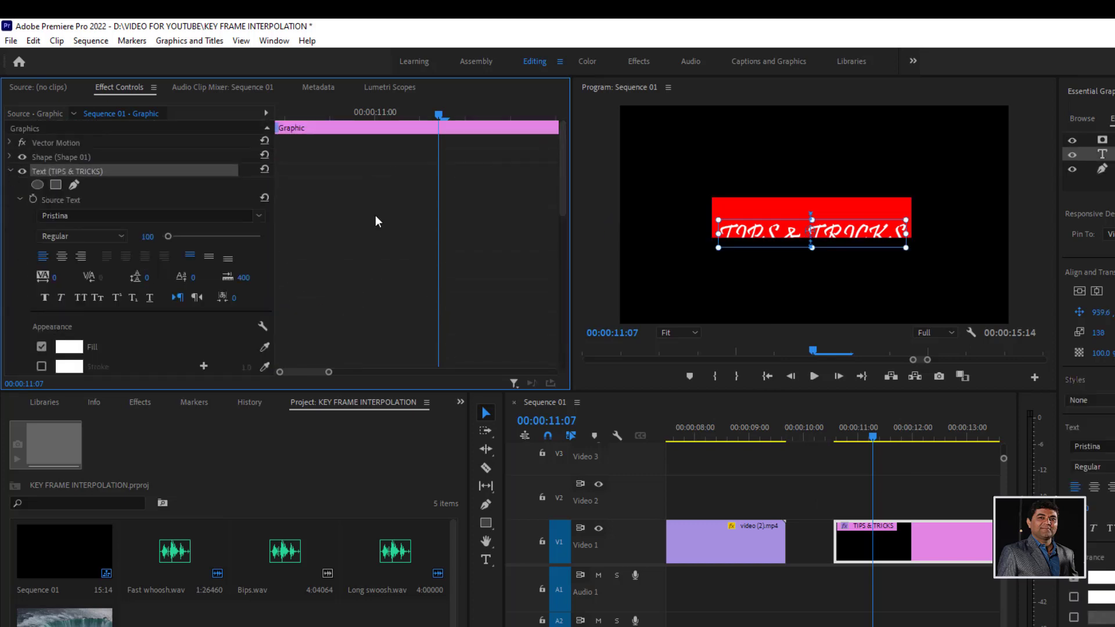
pyautogui.moveTo(562, 204); pyautogui.dragTo(569, 302)
pyautogui.rightClick(392, 218)
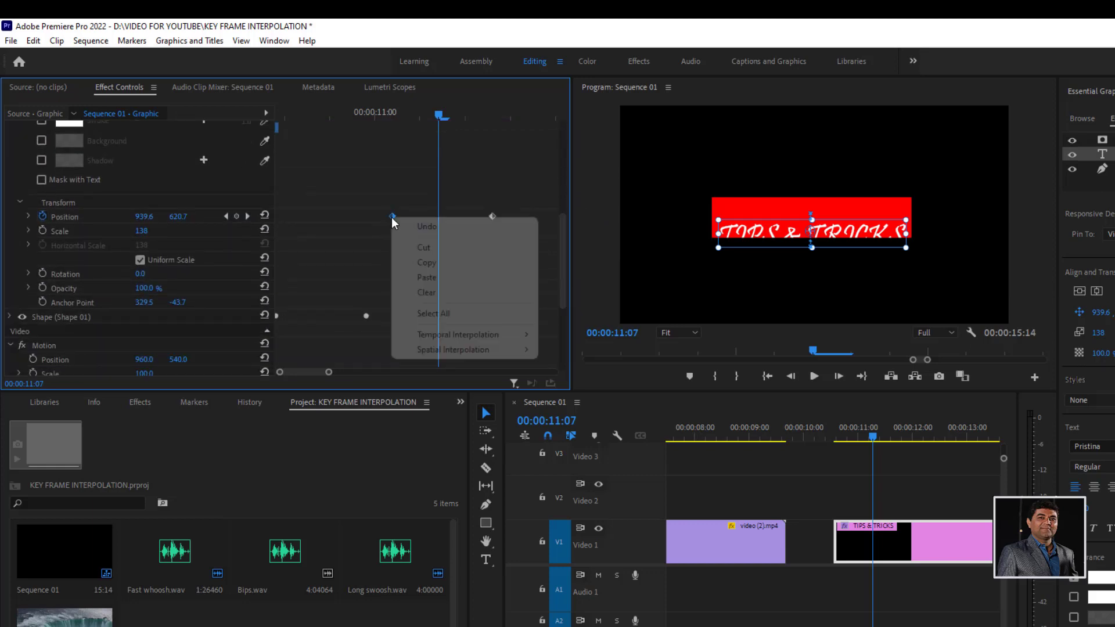
pyautogui.moveTo(480, 337)
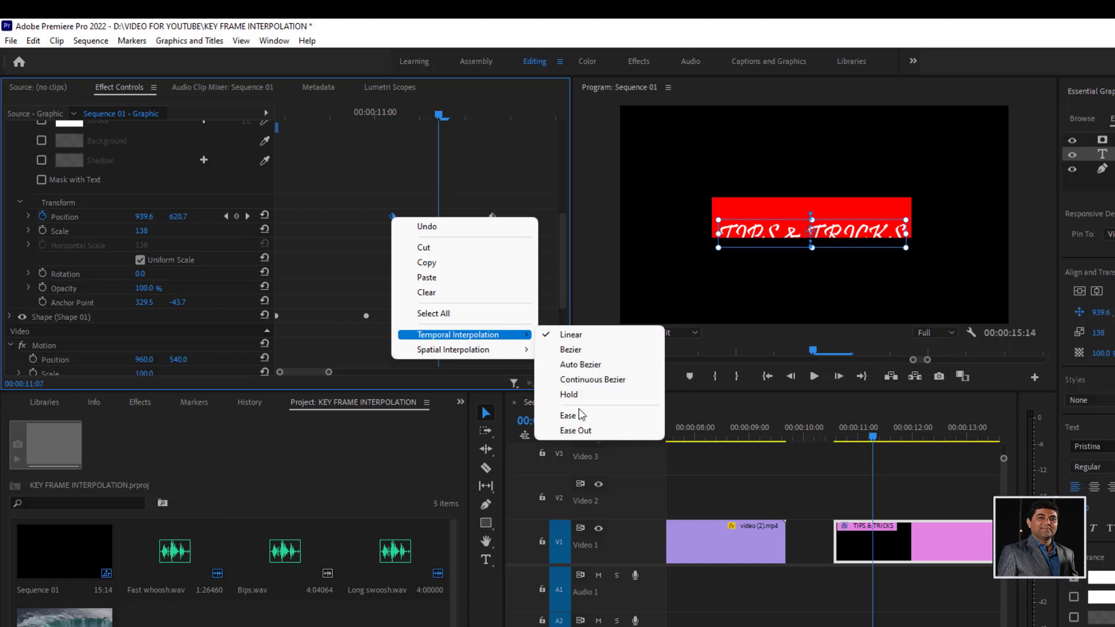
pyautogui.click(574, 430)
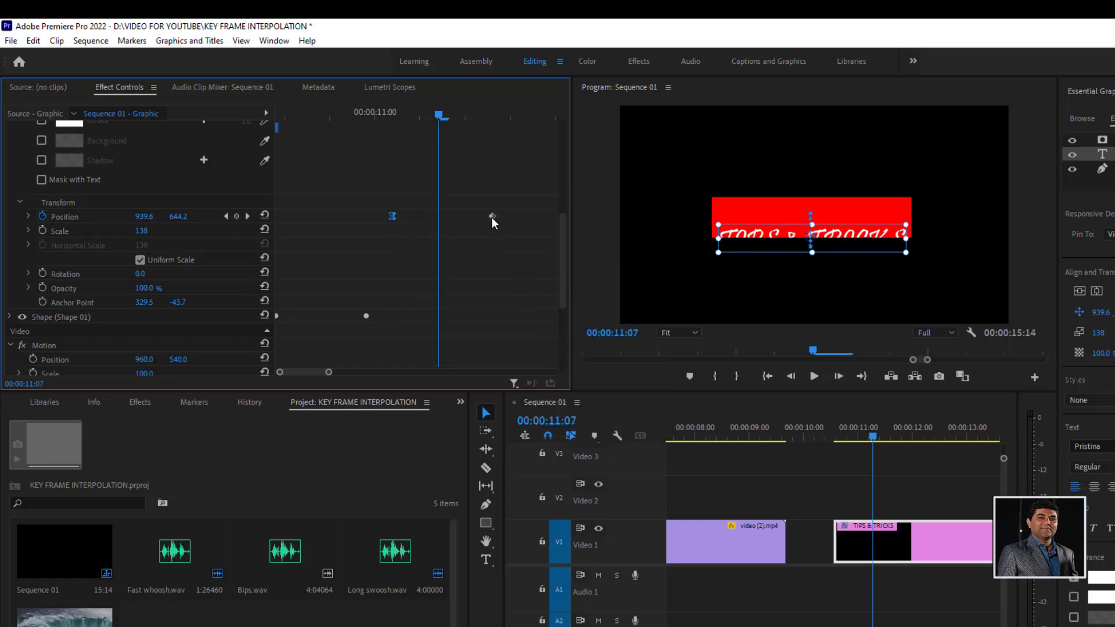
# - Apply Ease In temporal interpolation to the second Position keyframe of the TIPS & TRICKS text
pyautogui.rightClick(491, 218)
pyautogui.moveTo(587, 352)
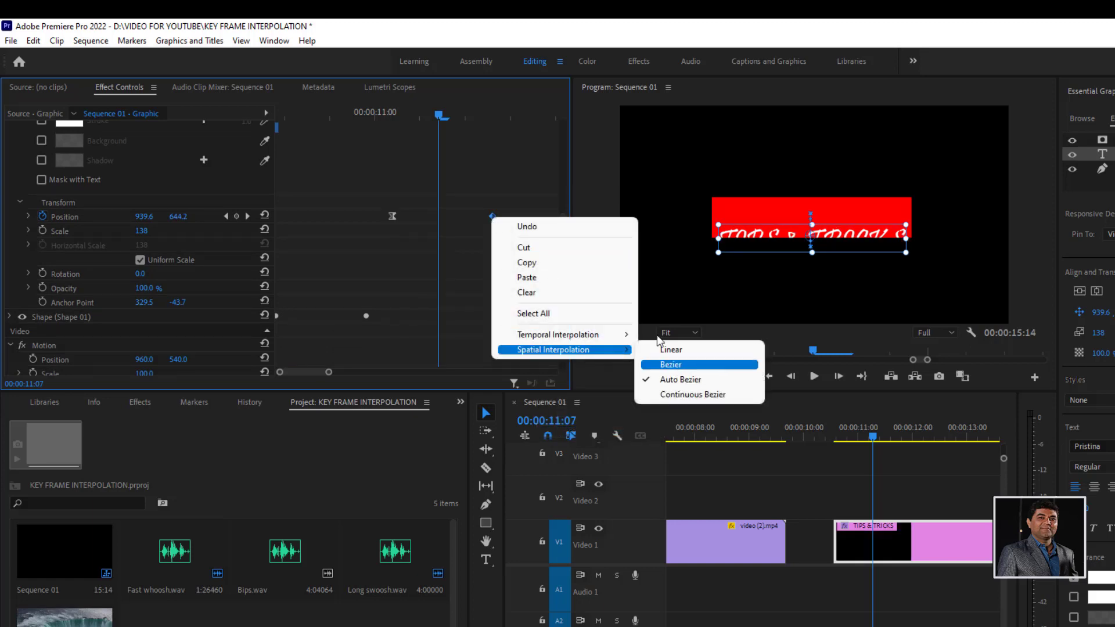
pyautogui.moveTo(622, 335)
pyautogui.click(680, 416)
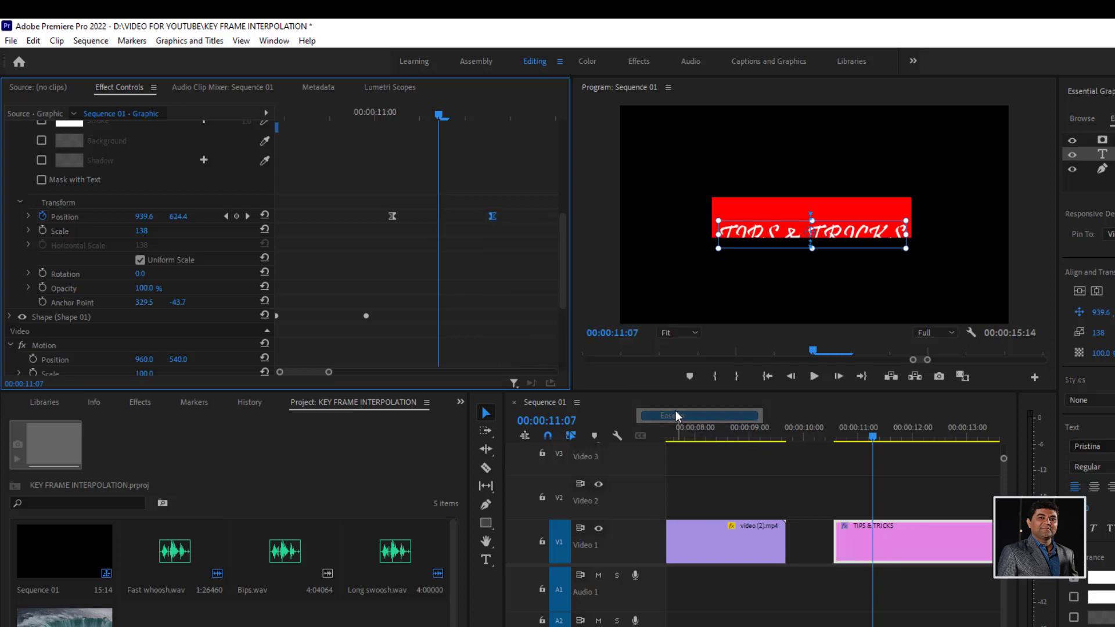
# - Stretch the outgoing handle of the text's first keyframe in the Position velocity graph to about half the interval, and play the title twice
pyautogui.click(29, 215)
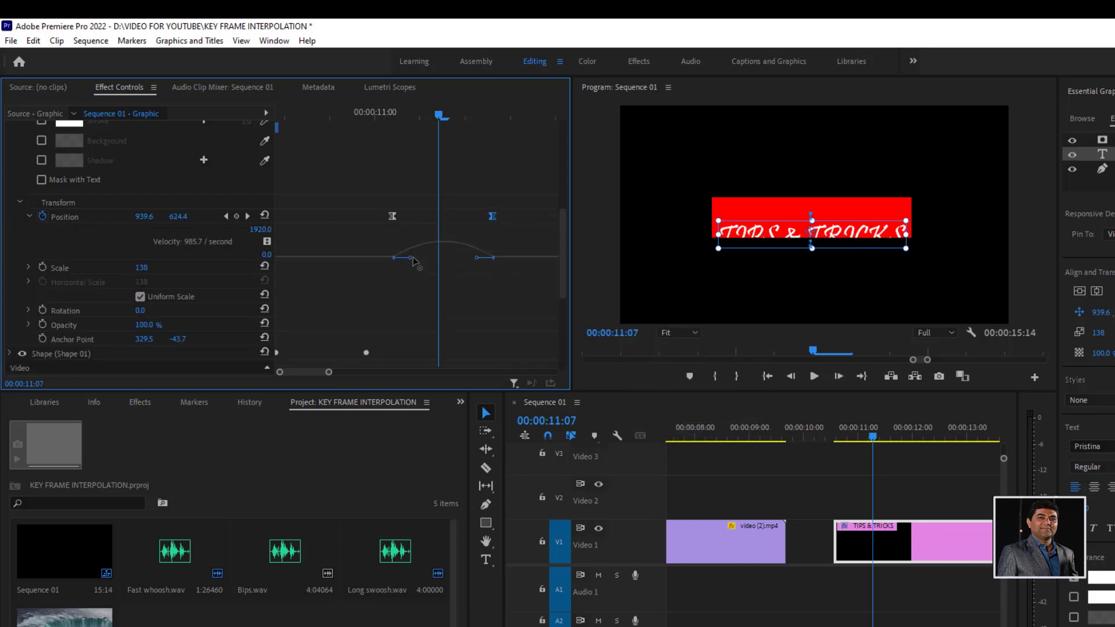
pyautogui.moveTo(411, 258); pyautogui.dragTo(458, 264)
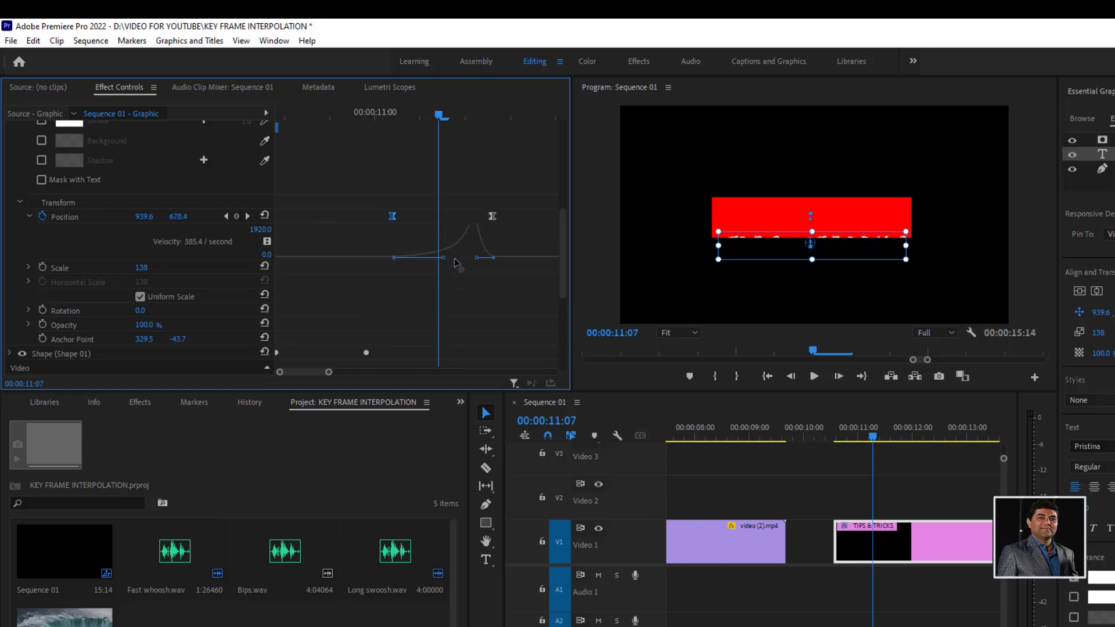
pyautogui.moveTo(862, 433); pyautogui.dragTo(839, 435)
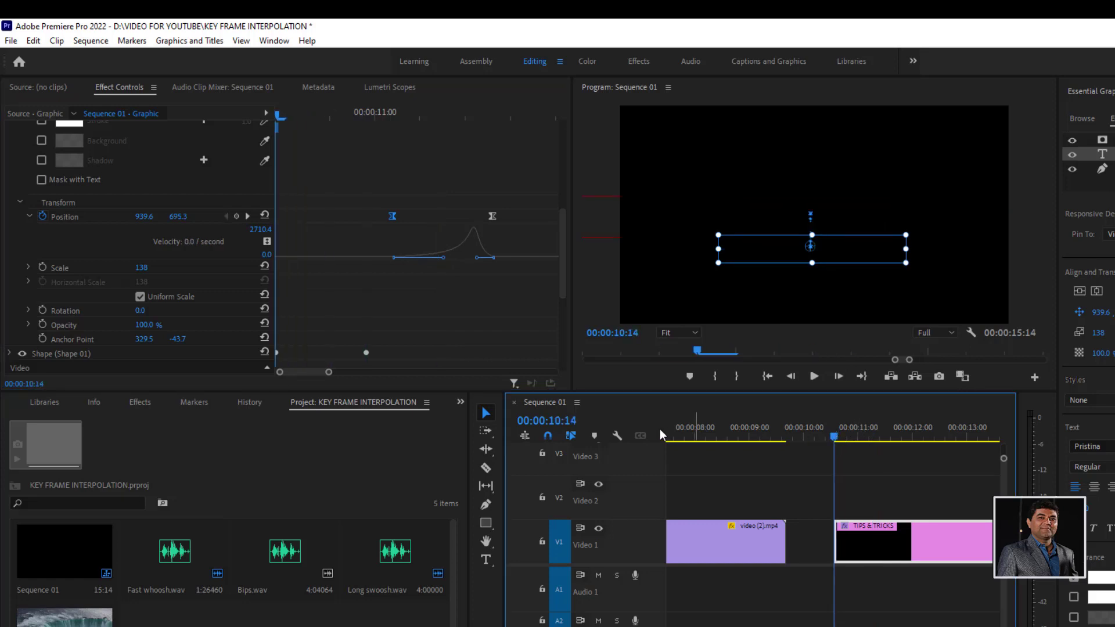
pyautogui.press('space')
pyautogui.press('space')
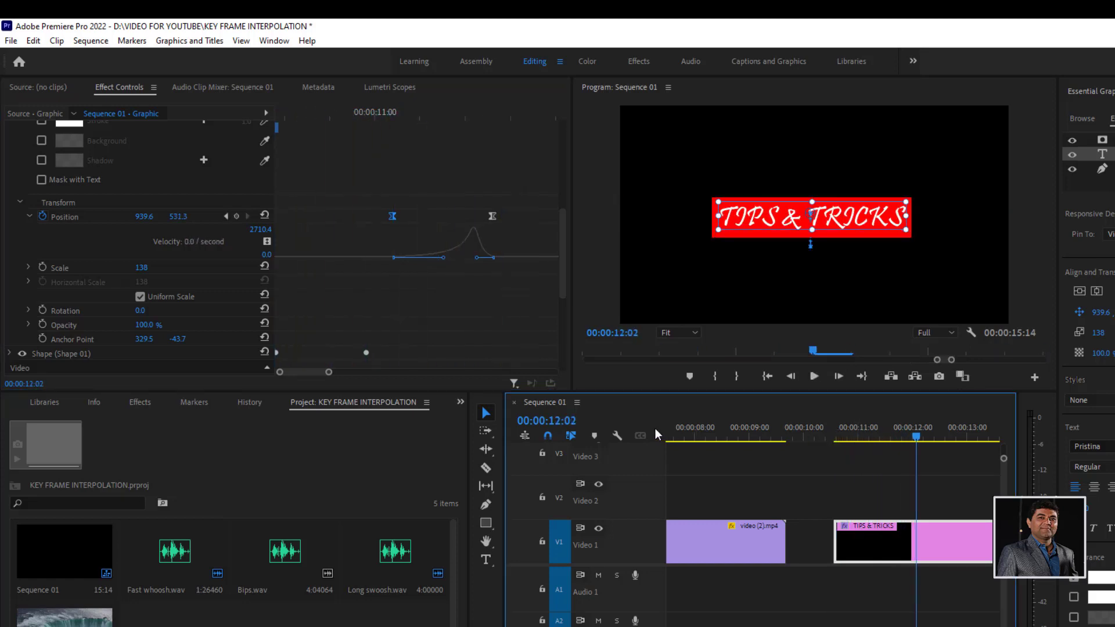
pyautogui.click(832, 434)
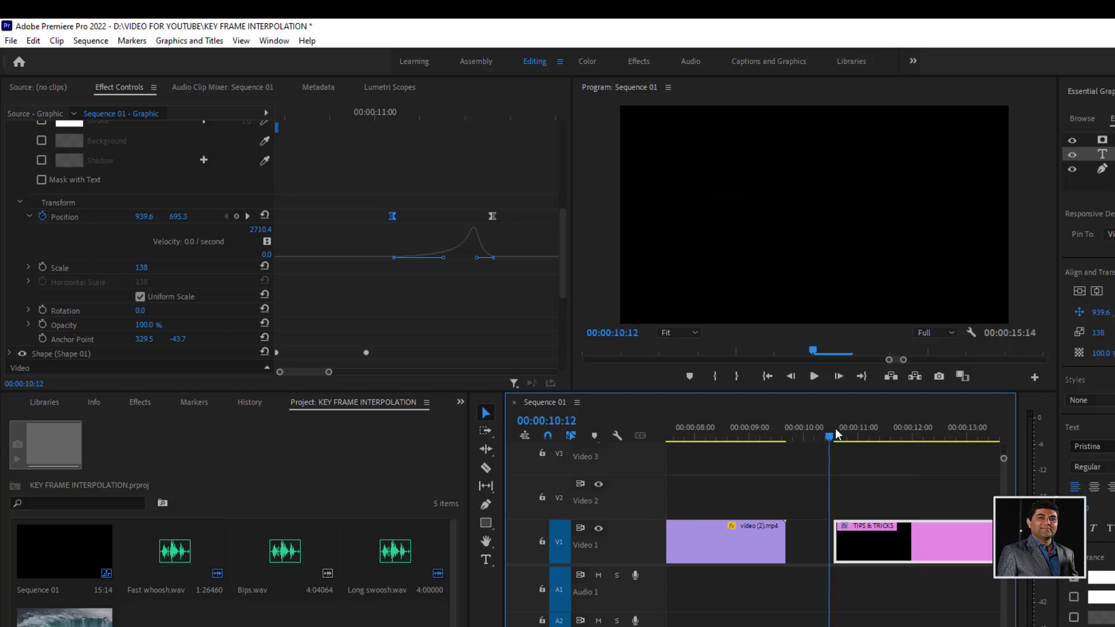
pyautogui.press('space')
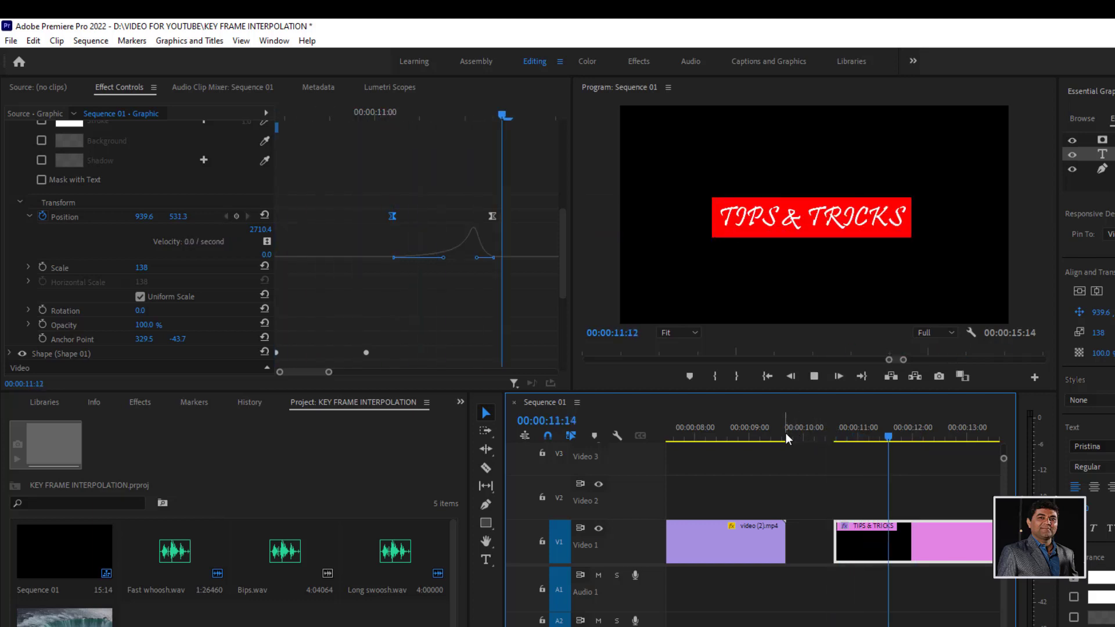
pyautogui.press('space')
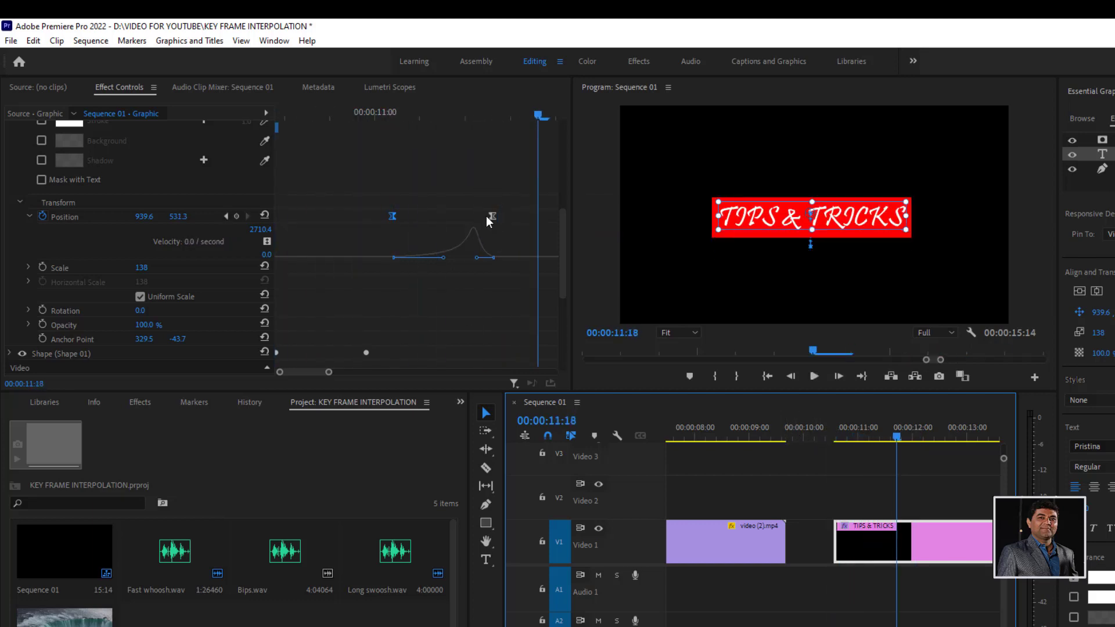
# - Move the text's second Position keyframe a few frames toward 00:00:11:18 and lengthen its incoming velocity handle, checking the motion in playback
pyautogui.moveTo(490, 215); pyautogui.dragTo(523, 217)
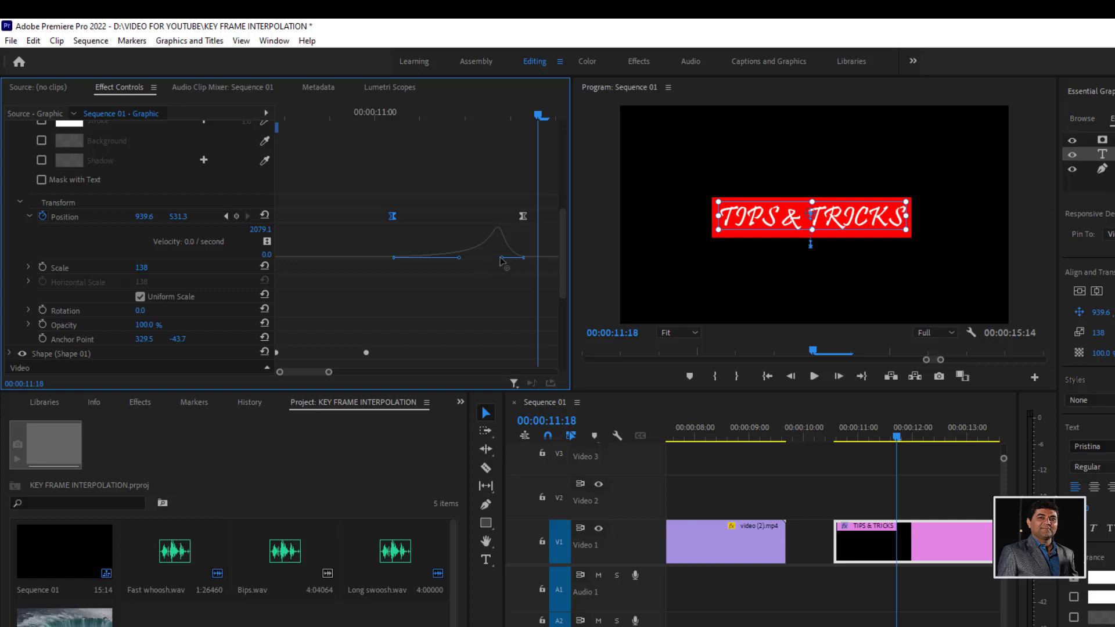
pyautogui.moveTo(499, 258); pyautogui.dragTo(475, 257)
pyautogui.click(839, 438)
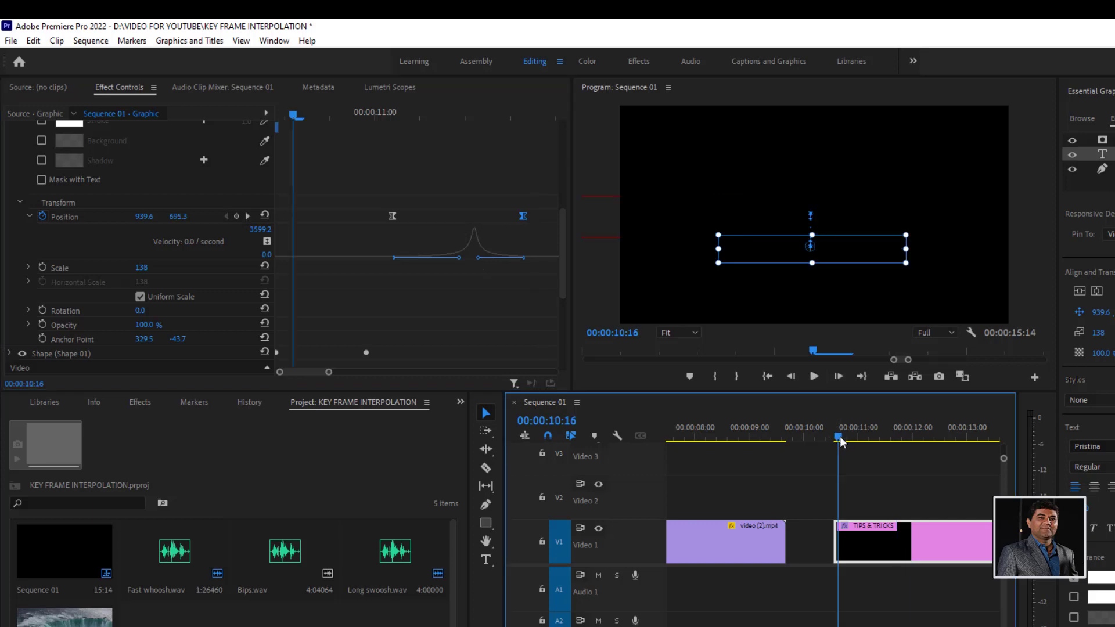
pyautogui.press('space')
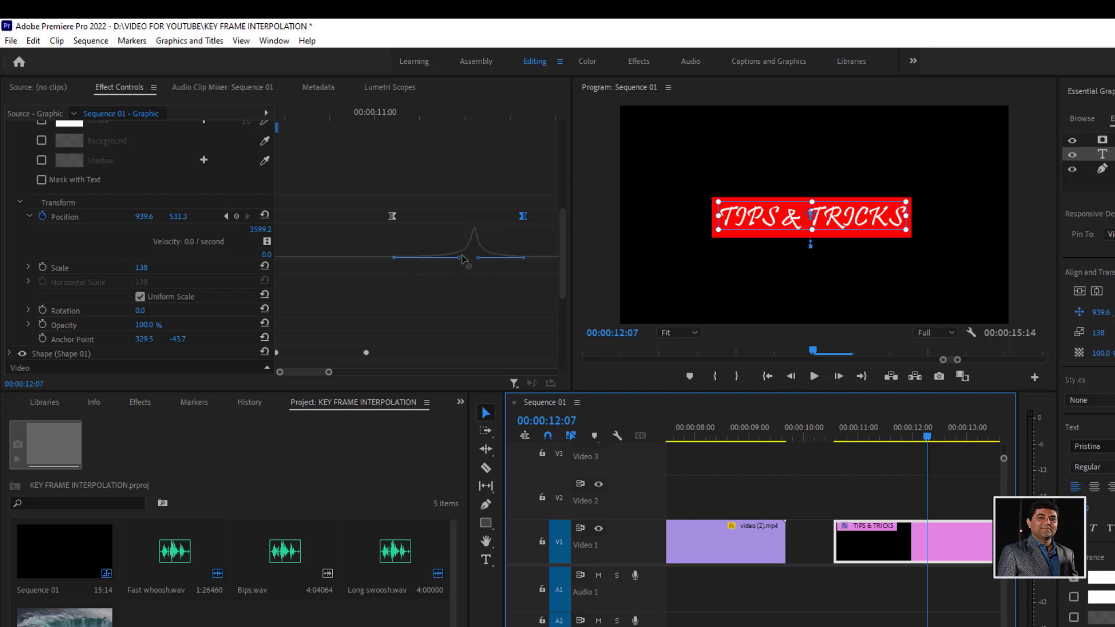
# - Shorten the outgoing velocity handle of the text's first Position keyframe to about a quarter of the interval, and play the title twice
pyautogui.moveTo(459, 257); pyautogui.dragTo(431, 262)
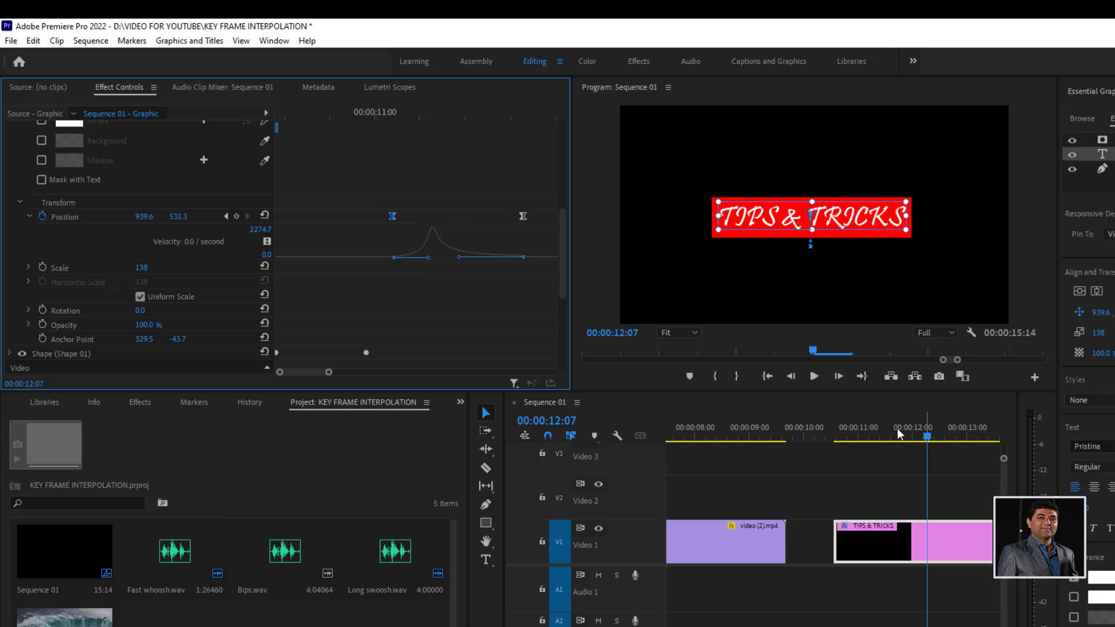
pyautogui.click(854, 433)
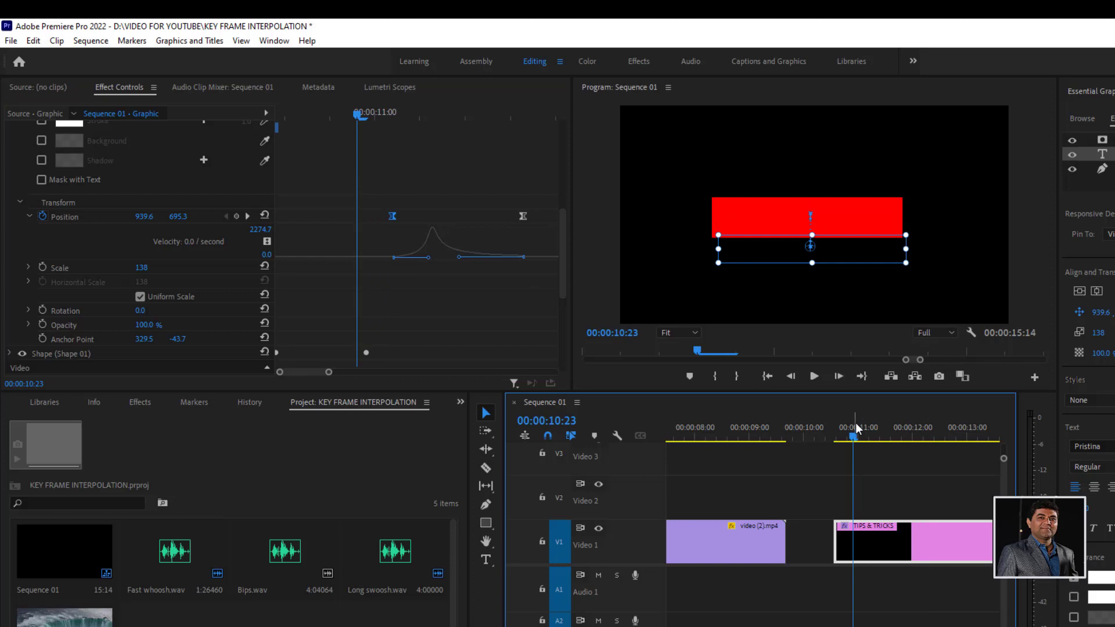
pyautogui.press('space')
pyautogui.press('space')
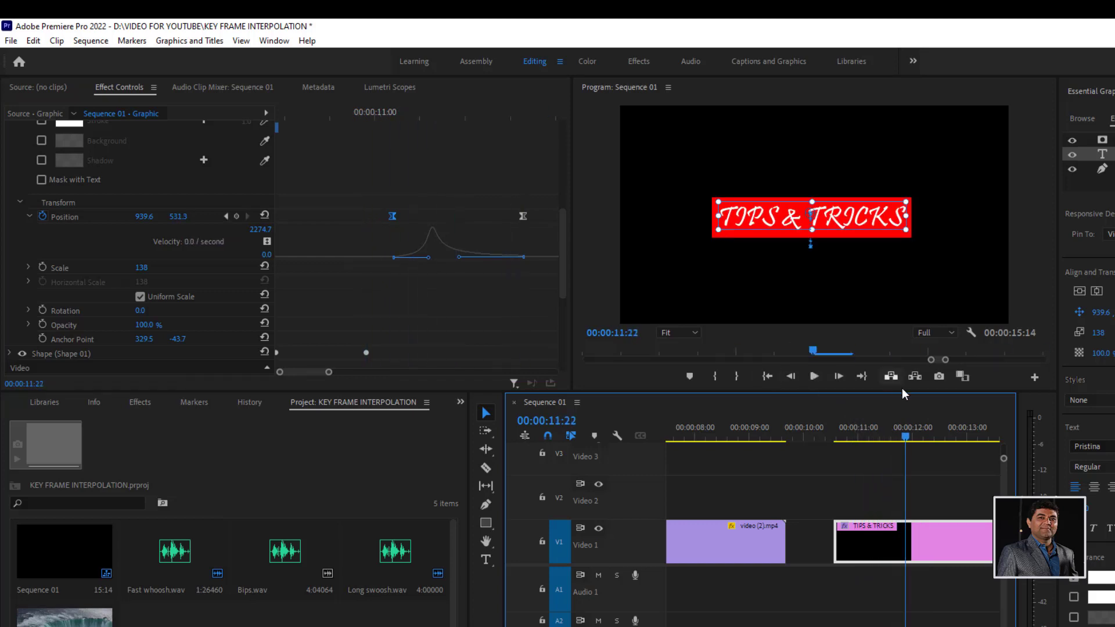
pyautogui.moveTo(904, 439); pyautogui.dragTo(847, 439)
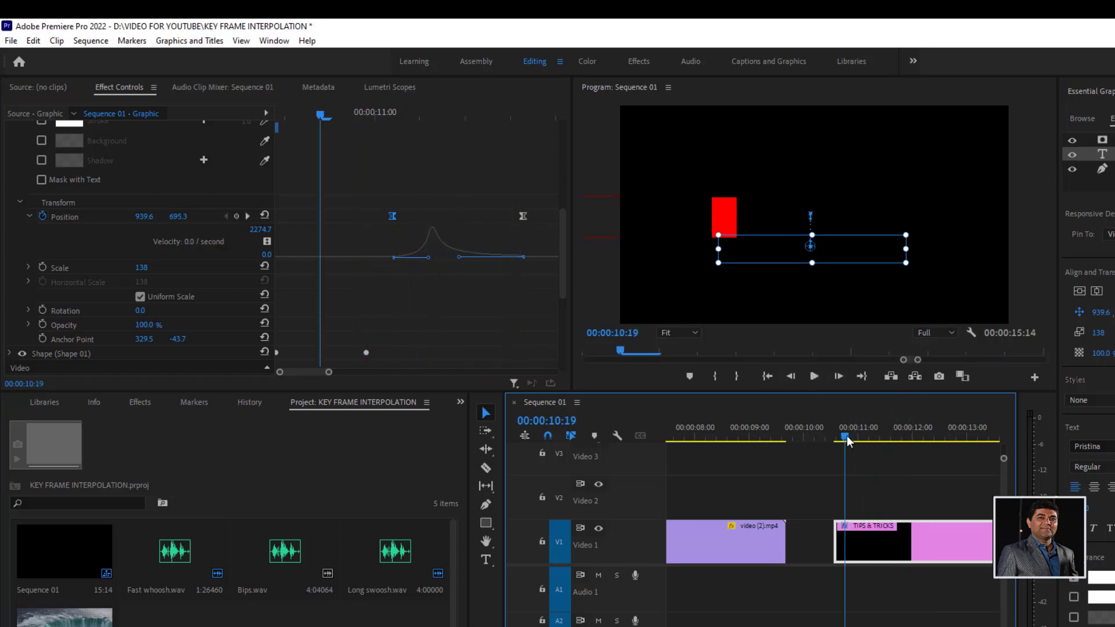
pyautogui.press('space')
pyautogui.press('space')
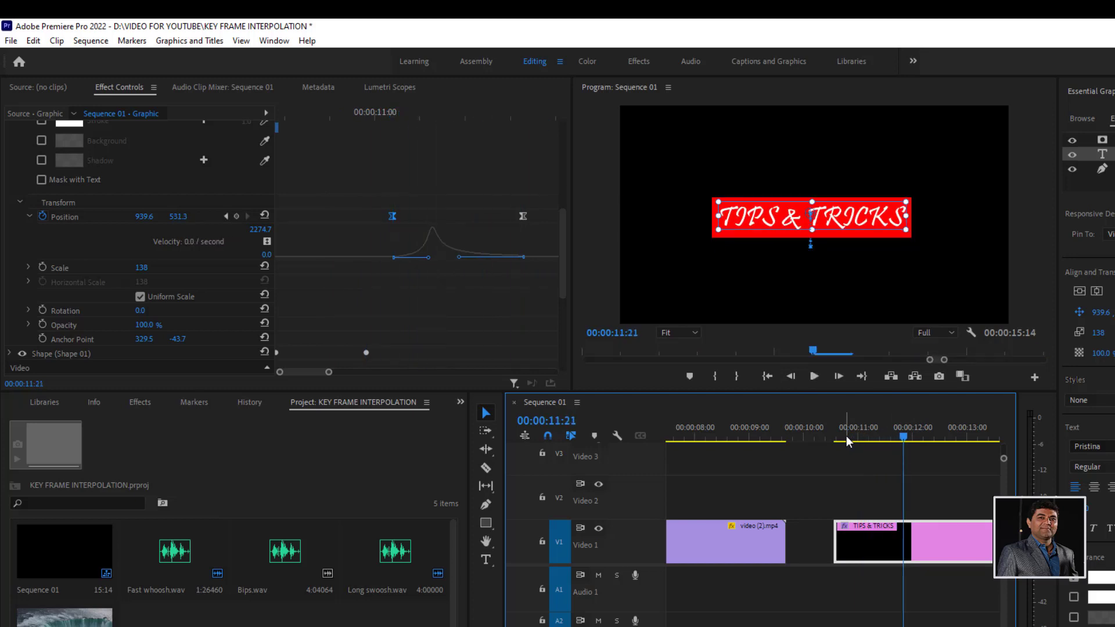
# - Place another copy of video (2).mp4 on Video 1 after the TIPS & TRICKS title, starting at 00:00:17:20
pyautogui.click(867, 436)
pyautogui.press('-')
pyautogui.press('-')
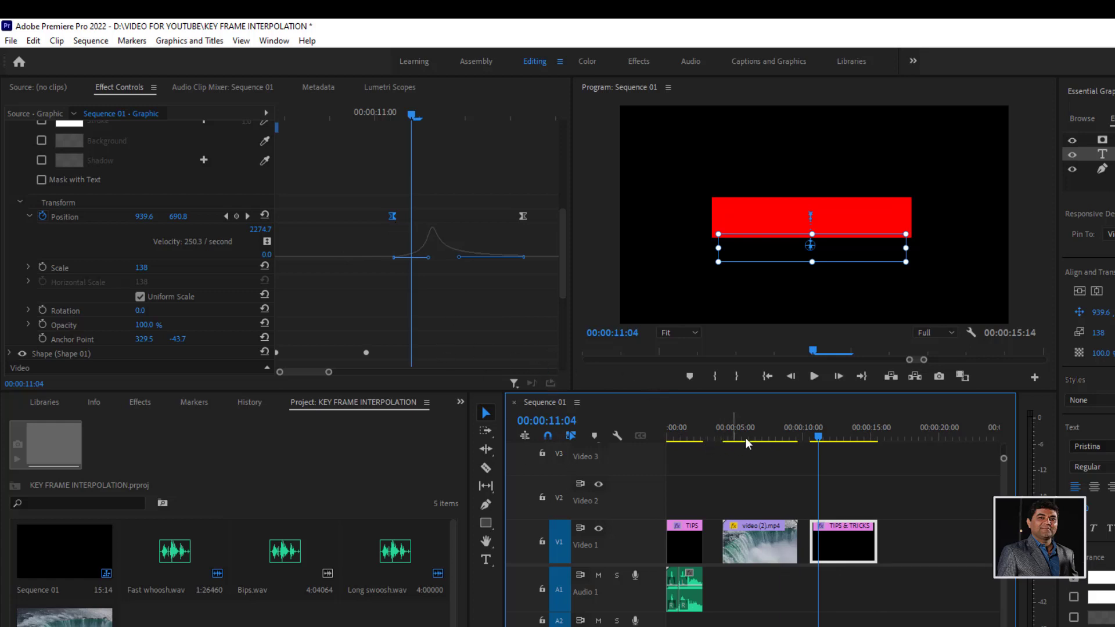
pyautogui.click(64, 615)
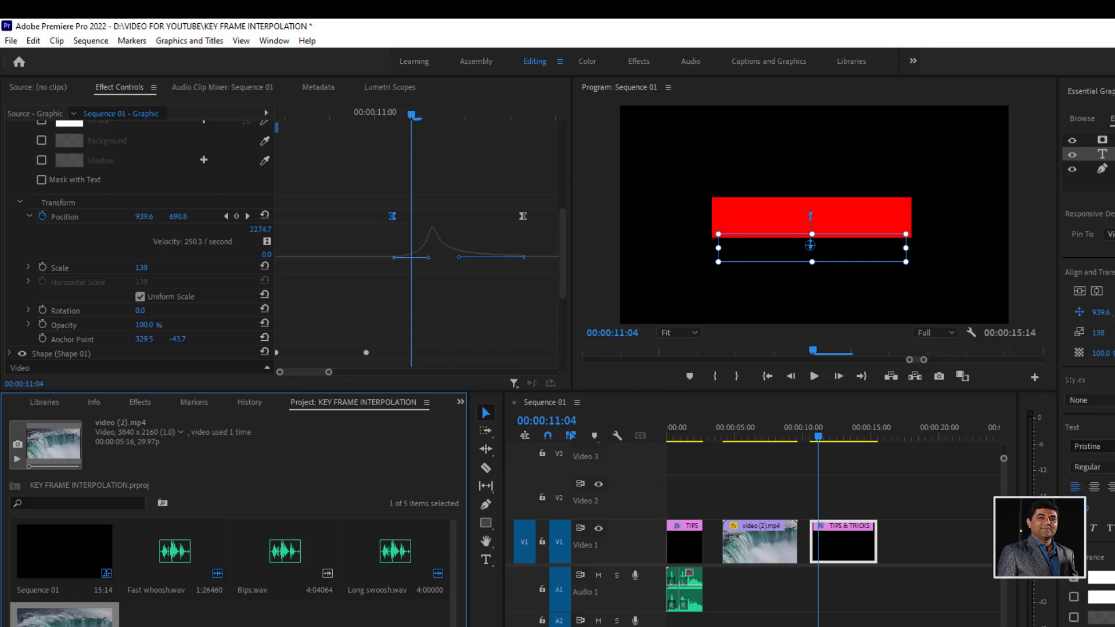
pyautogui.moveTo(592, 619); pyautogui.dragTo(908, 529)
pyautogui.moveTo(906, 437)
pyautogui.mouseDown()
pyautogui.moveTo(920, 436)
pyautogui.moveTo(909, 435)
pyautogui.mouseUp()
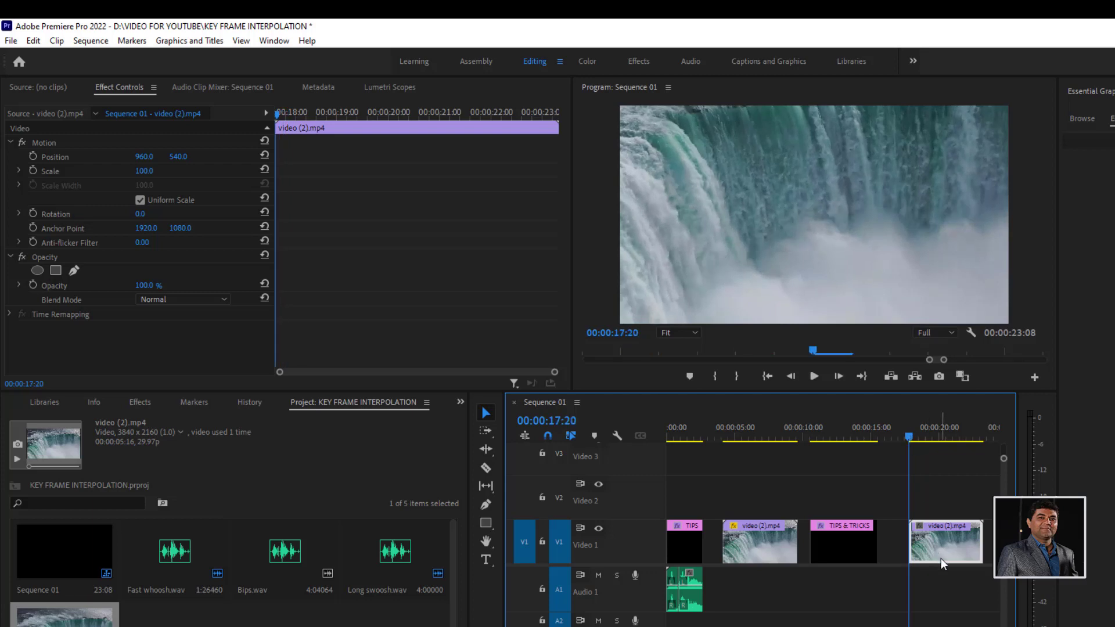
# - Enable Scale keyframing on the new clip and set Scale to 0 at its start, 00:00:17:20
pyautogui.click(34, 172)
pyautogui.click(144, 171)
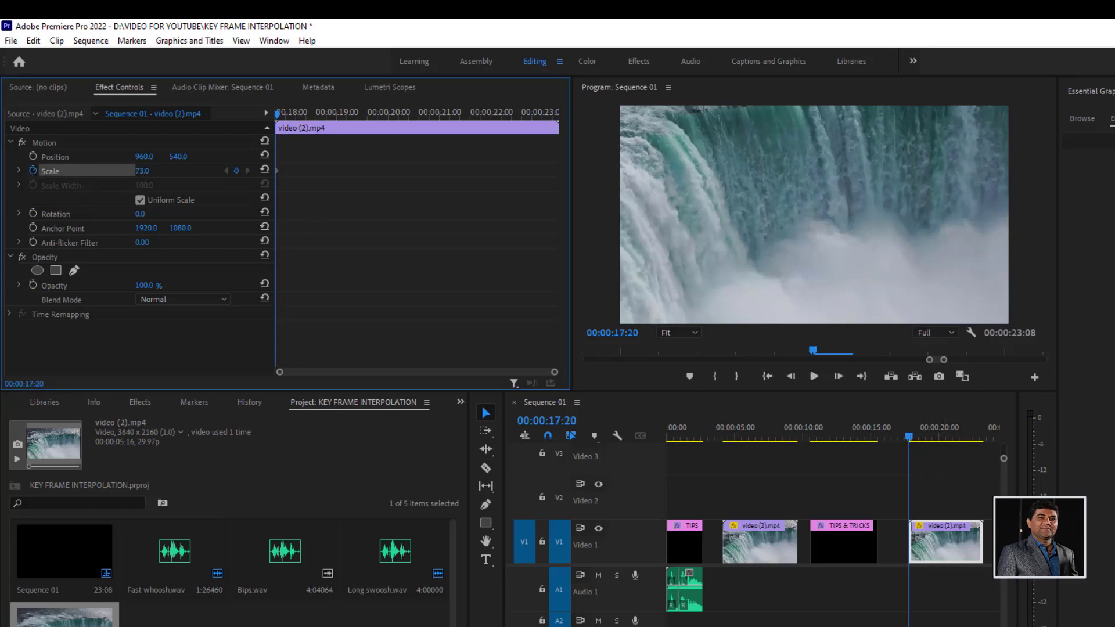
pyautogui.write('0')
pyautogui.press('Return')
# - Add a second Scale keyframe of 100 at 00:00:19:03 on the new clip
pyautogui.click(337, 114)
pyautogui.moveTo(337, 116); pyautogui.dragTo(342, 116)
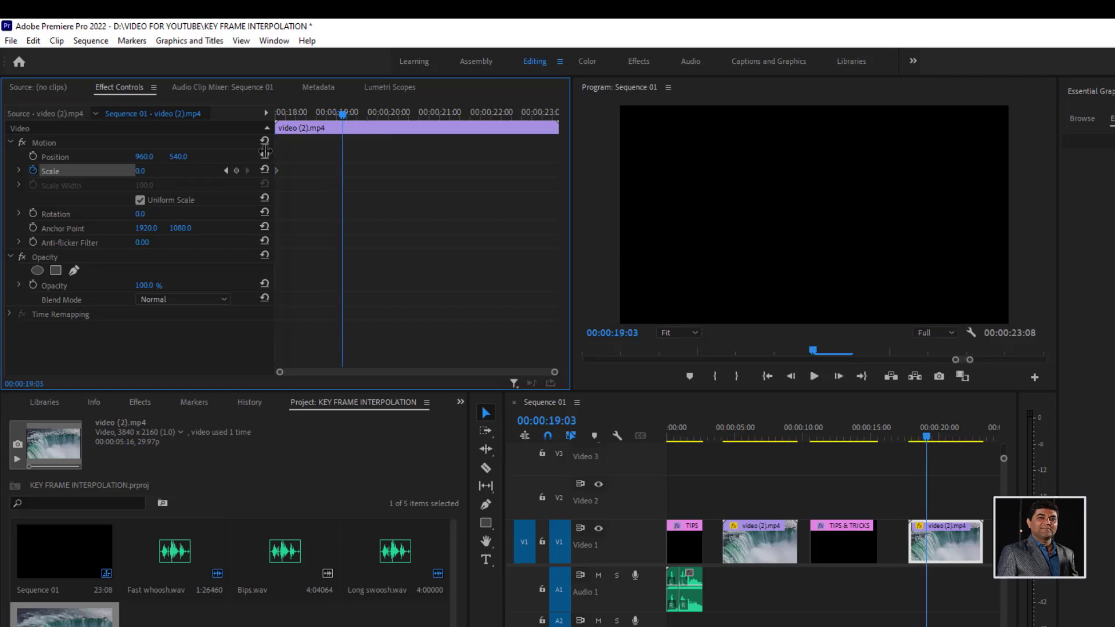
pyautogui.click(152, 171)
pyautogui.write('100')
pyautogui.press('Return')
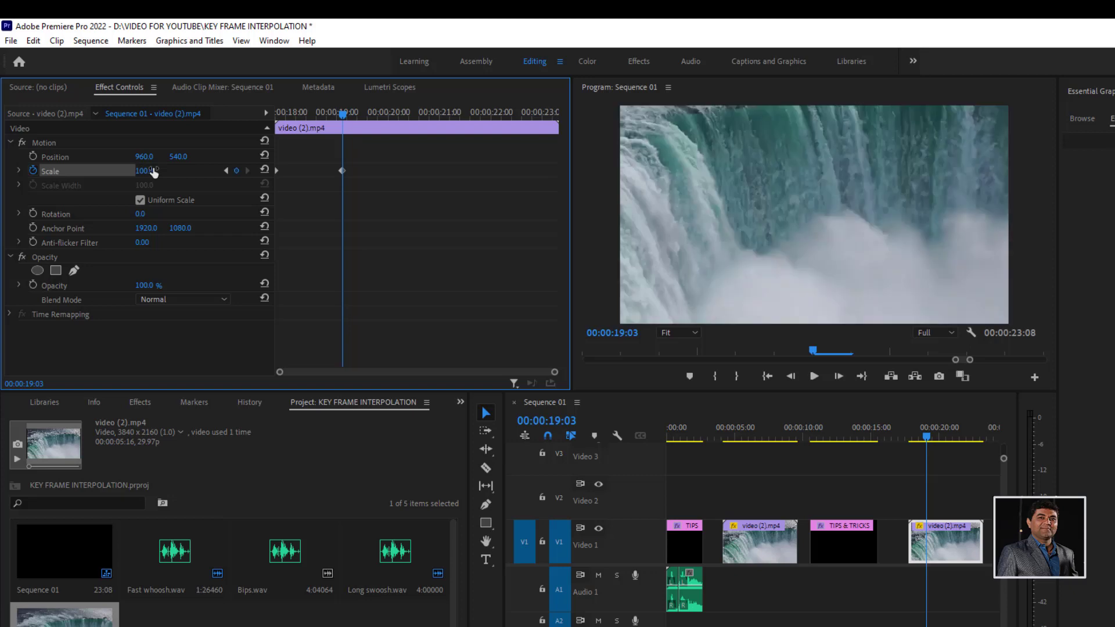
# - Play the new clip's scale-up animation from its start twice to examine the linear motion
pyautogui.moveTo(927, 439); pyautogui.dragTo(905, 437)
pyautogui.press('space')
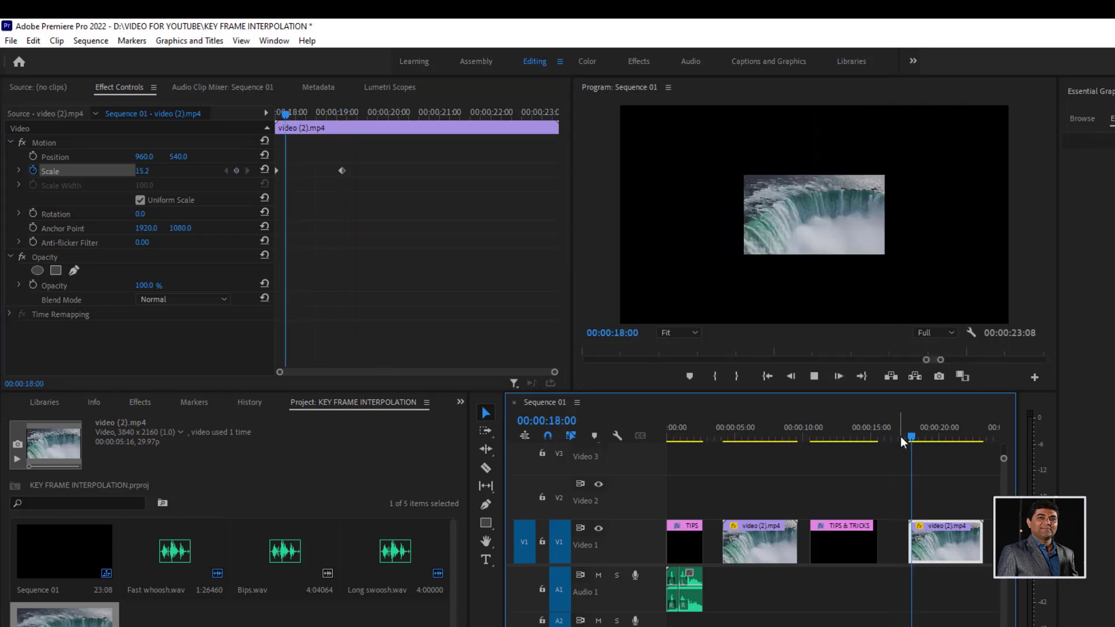
pyautogui.press('space')
pyautogui.press('=')
pyautogui.press('=')
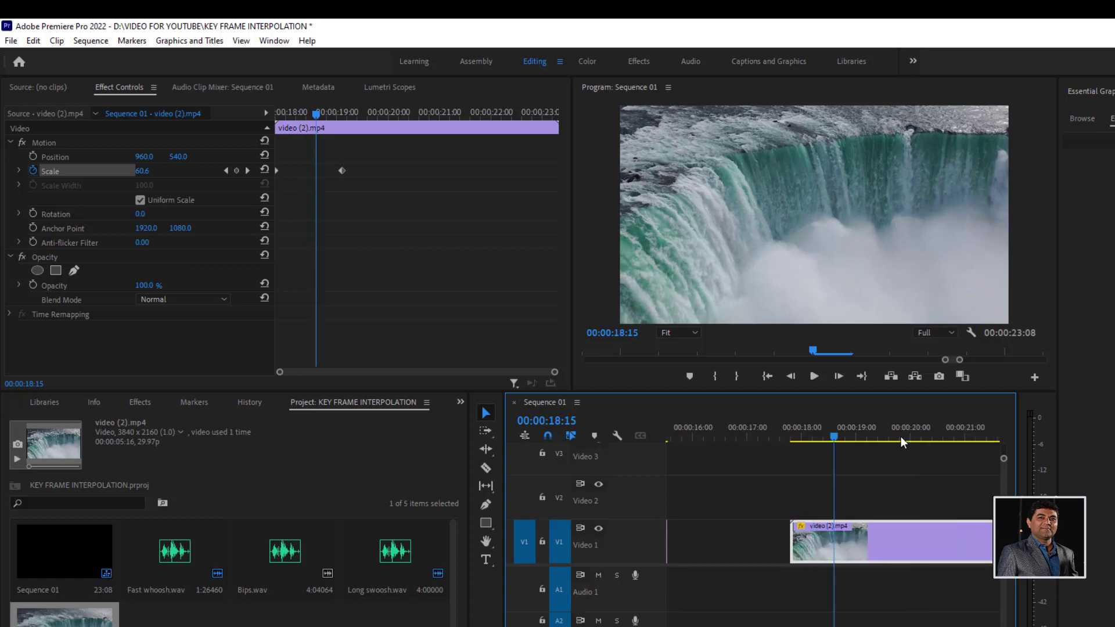
pyautogui.moveTo(815, 423); pyautogui.dragTo(775, 436)
pyautogui.press('space')
pyautogui.press('space')
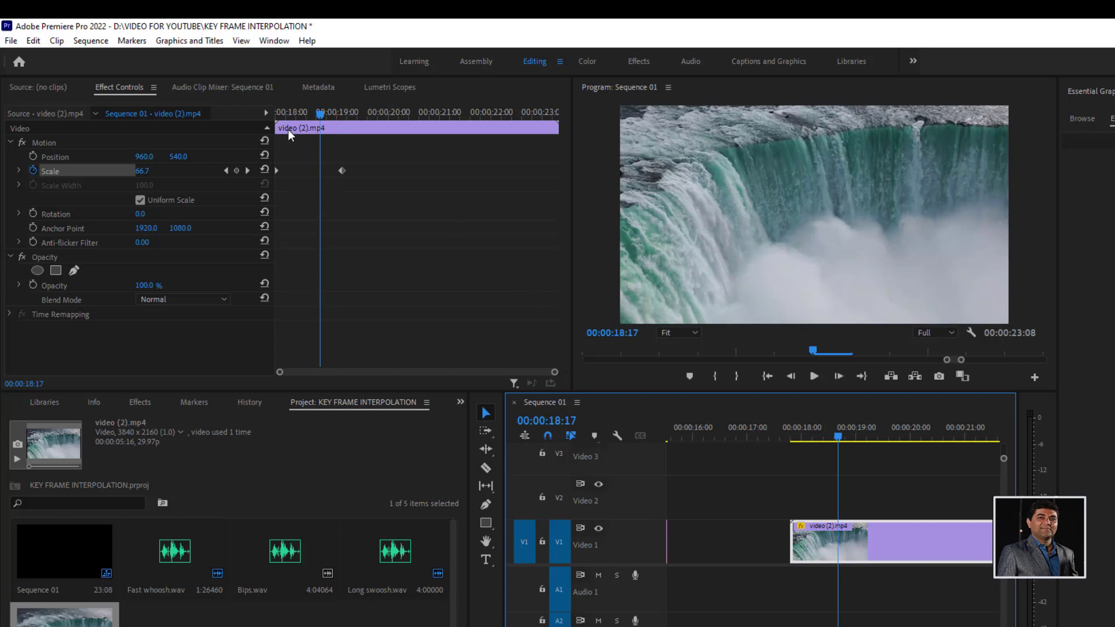
# - Add intermediate Scale keyframes at 00:00:18:02, 00:00:18:11 and 00:00:18:20, and play the clip from its start
pyautogui.click(290, 111)
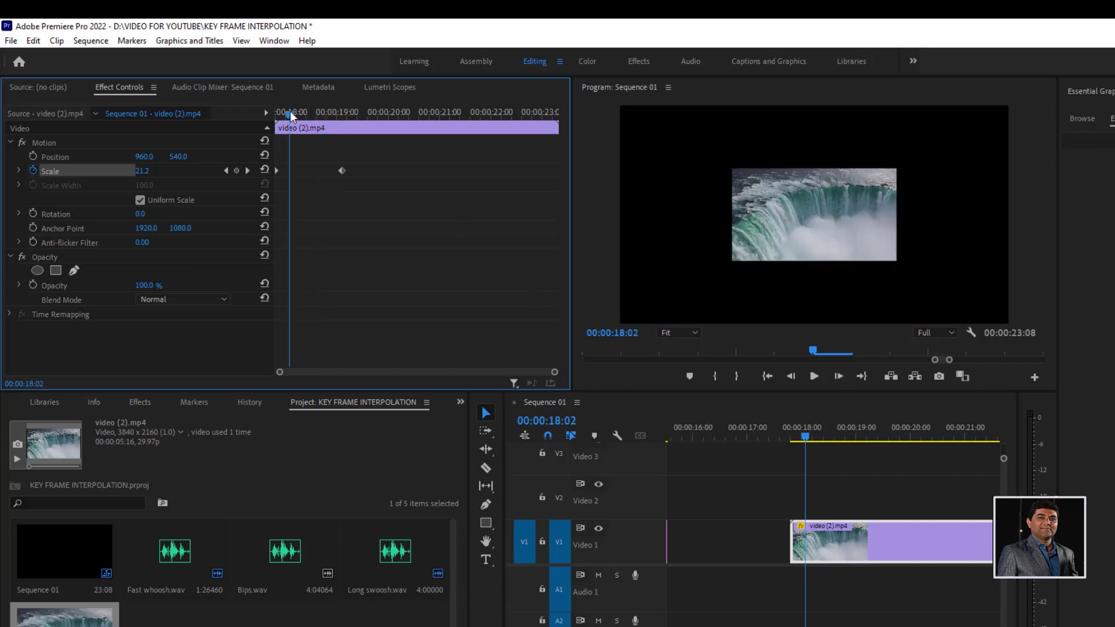
pyautogui.click(236, 170)
pyautogui.moveTo(296, 117); pyautogui.dragTo(307, 116)
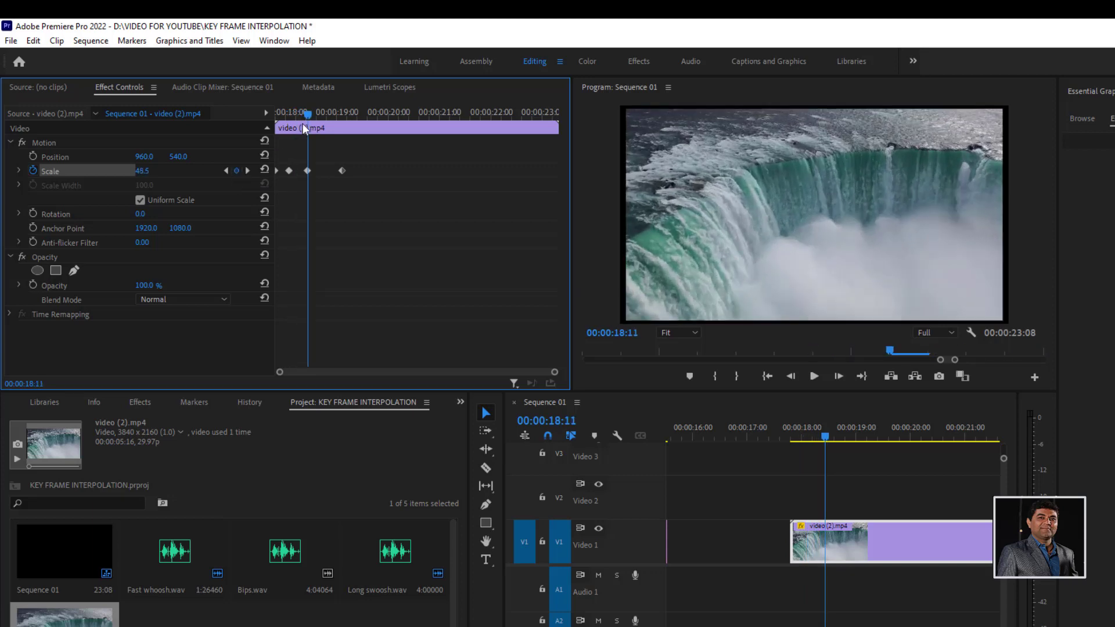
pyautogui.moveTo(312, 116); pyautogui.dragTo(328, 125)
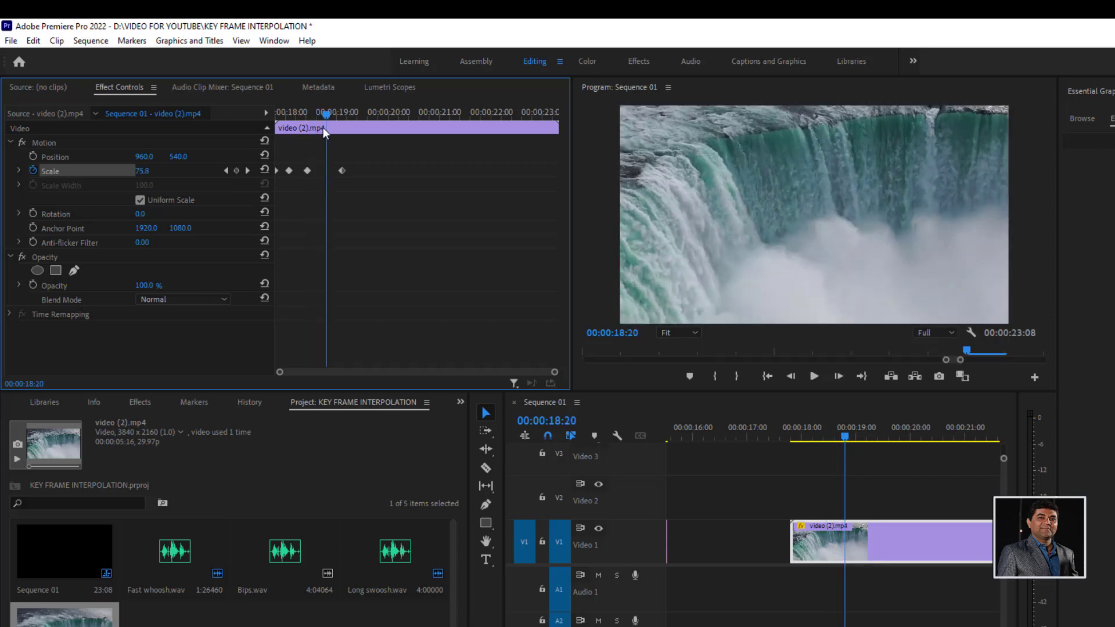
pyautogui.click(237, 170)
pyautogui.moveTo(332, 114); pyautogui.dragTo(253, 111)
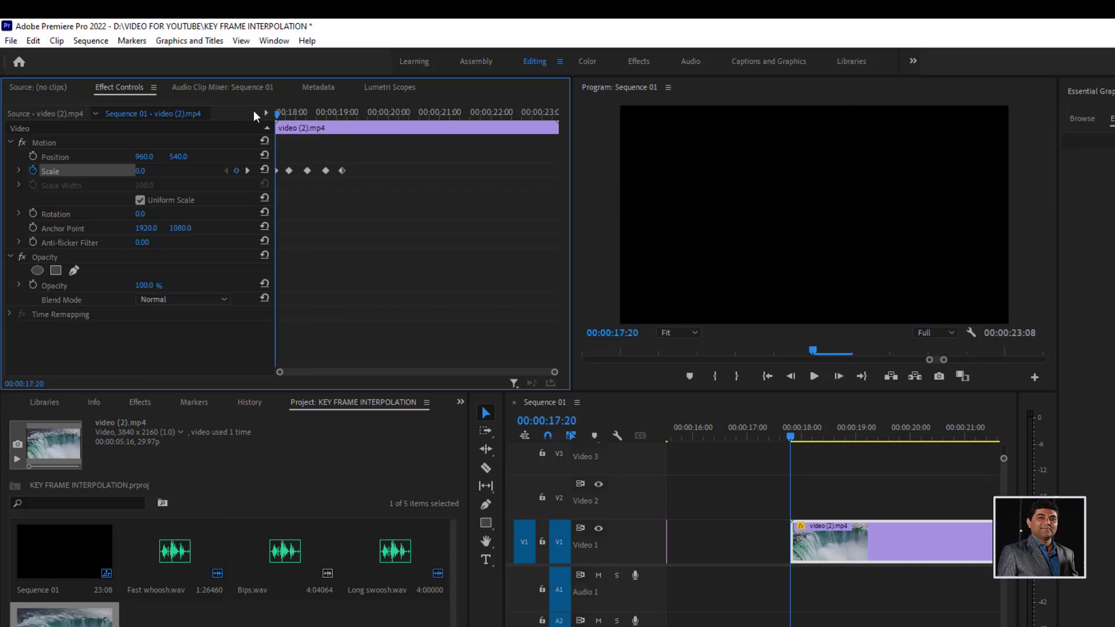
pyautogui.press('space')
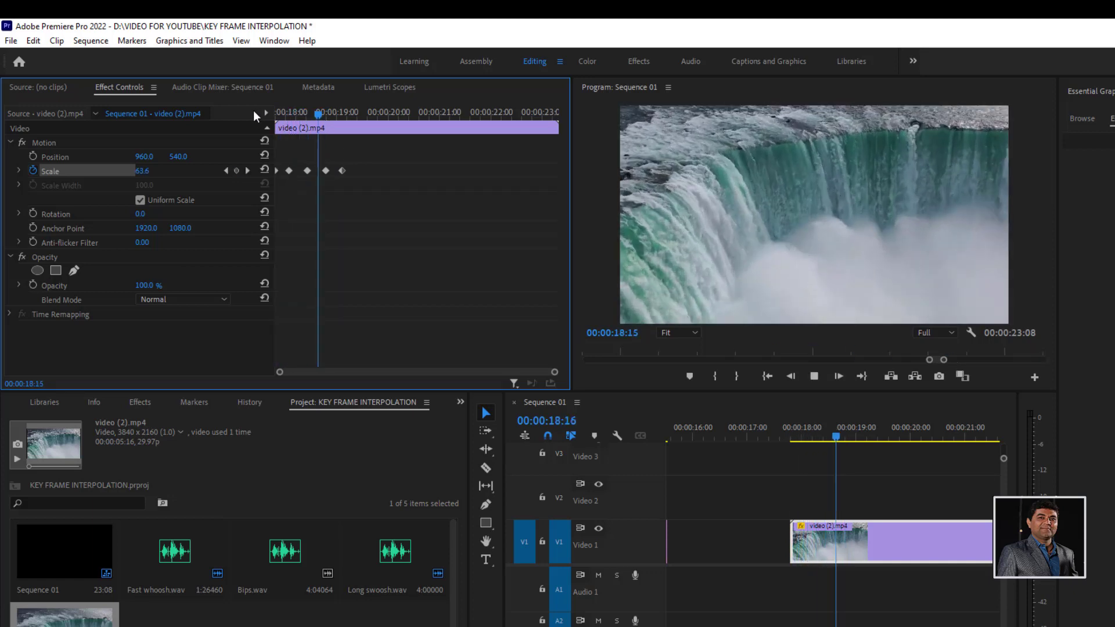
pyautogui.moveTo(318, 114); pyautogui.dragTo(275, 114)
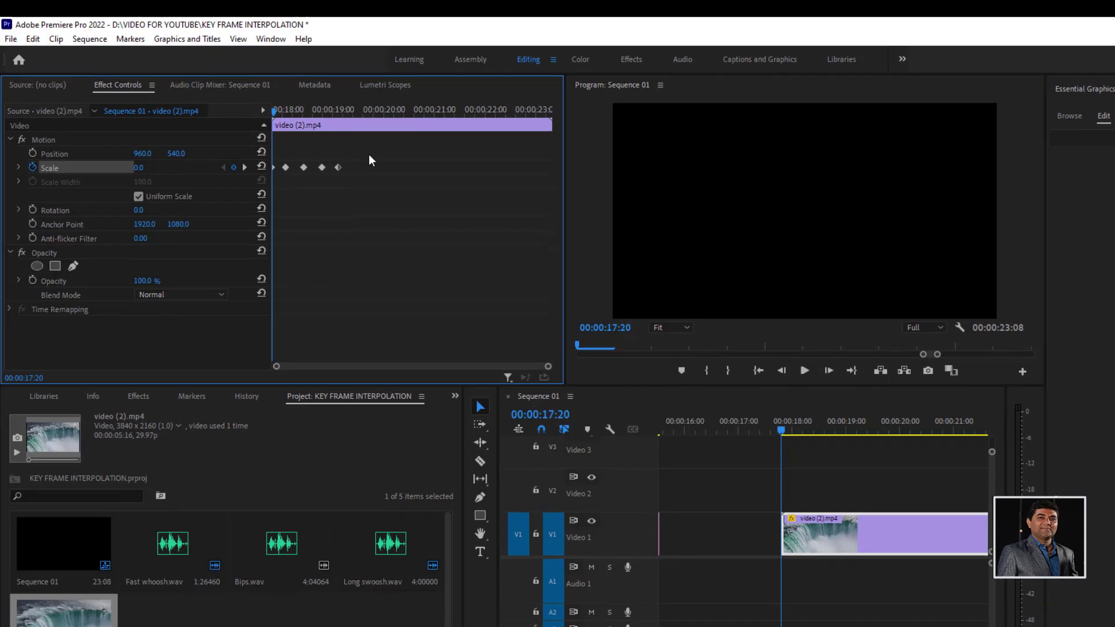
# - Select all Scale keyframes of the new clip and apply Hold interpolation to them
pyautogui.moveTo(368, 155); pyautogui.dragTo(274, 194)
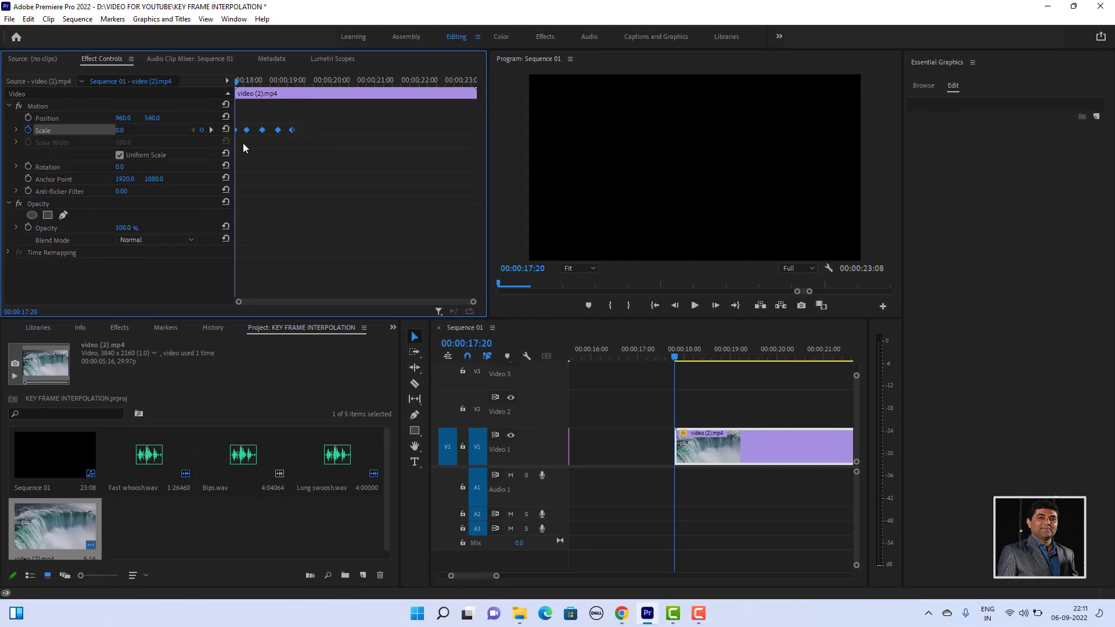
pyautogui.rightClick(264, 132)
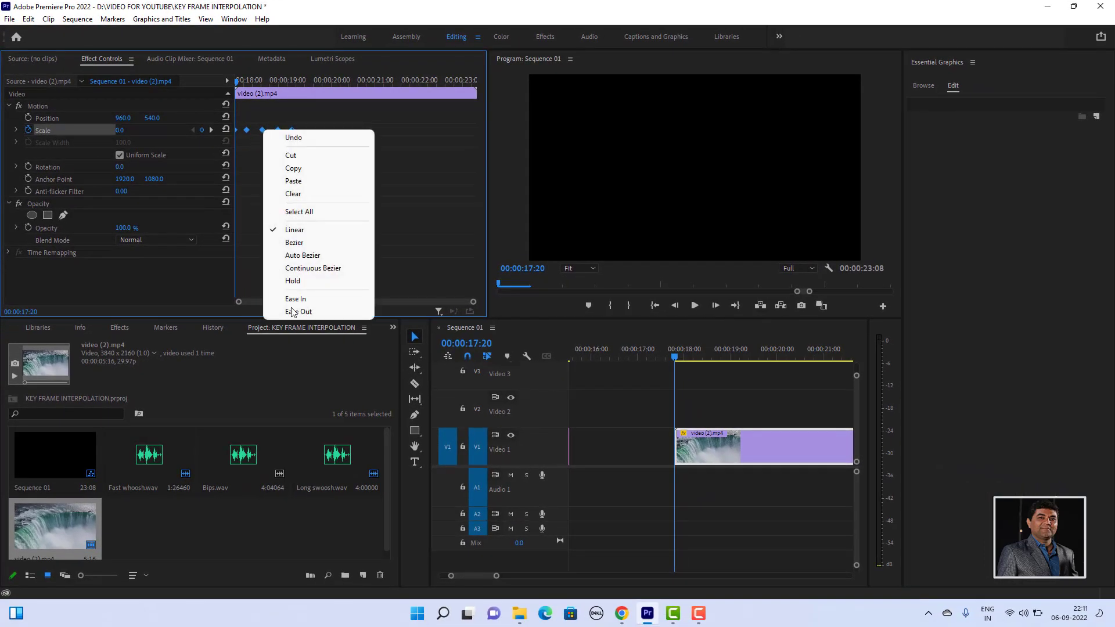
pyautogui.click(293, 281)
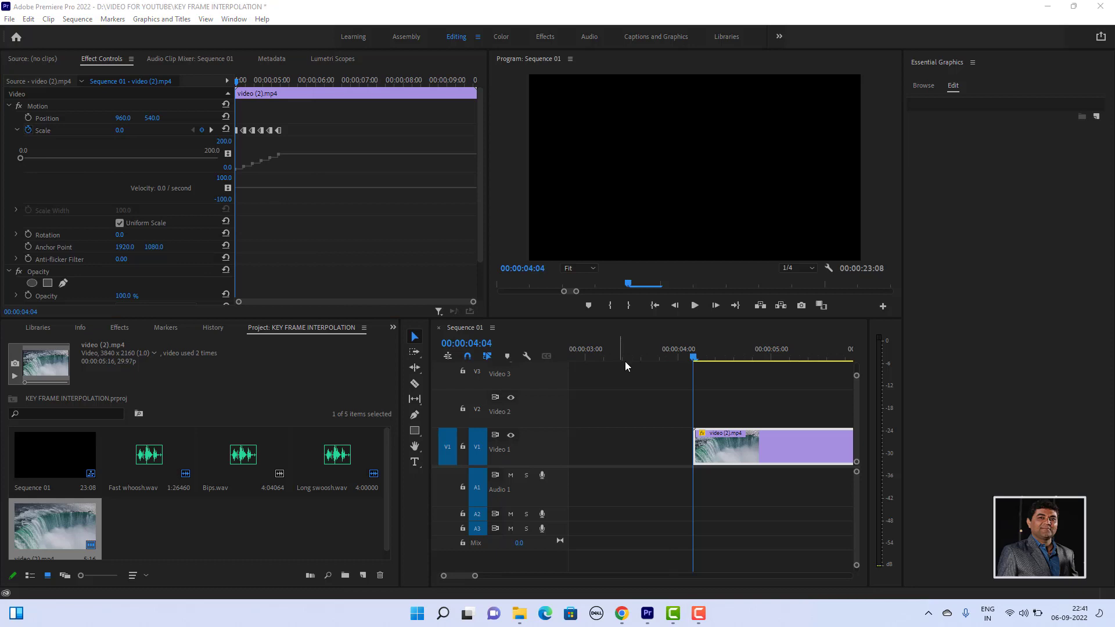
# - Play the clip starting at 00:00:04:04 repeatedly to examine the stepped scaling produced by its Hold keyframes
pyautogui.click(695, 308)
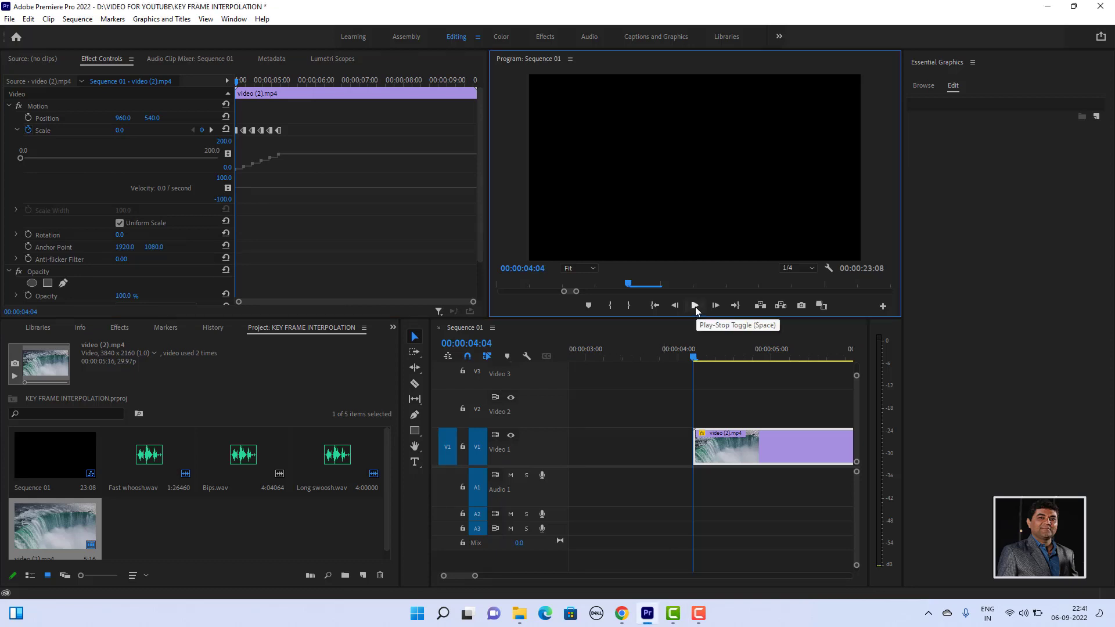
pyautogui.click(695, 307)
pyautogui.click(695, 307)
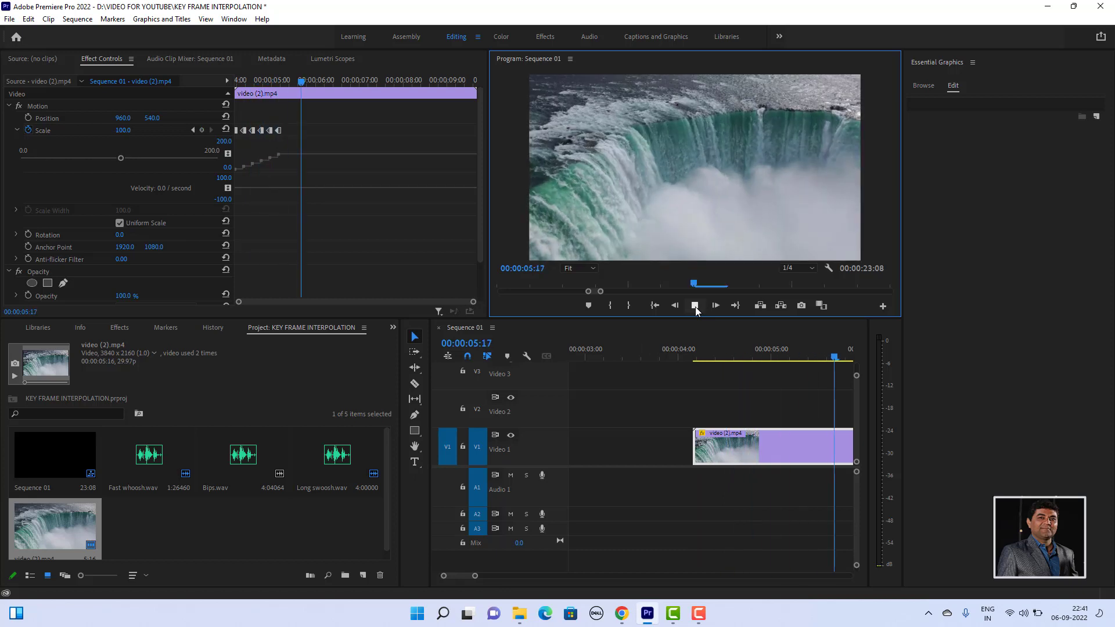
pyautogui.moveTo(737, 347); pyautogui.dragTo(695, 343)
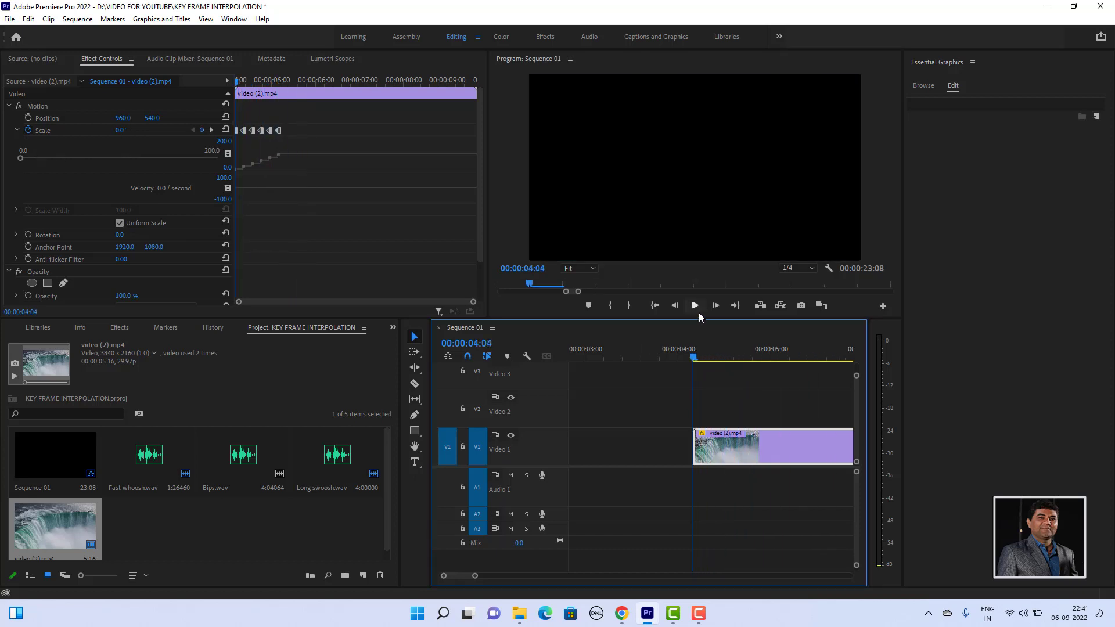
pyautogui.click(697, 308)
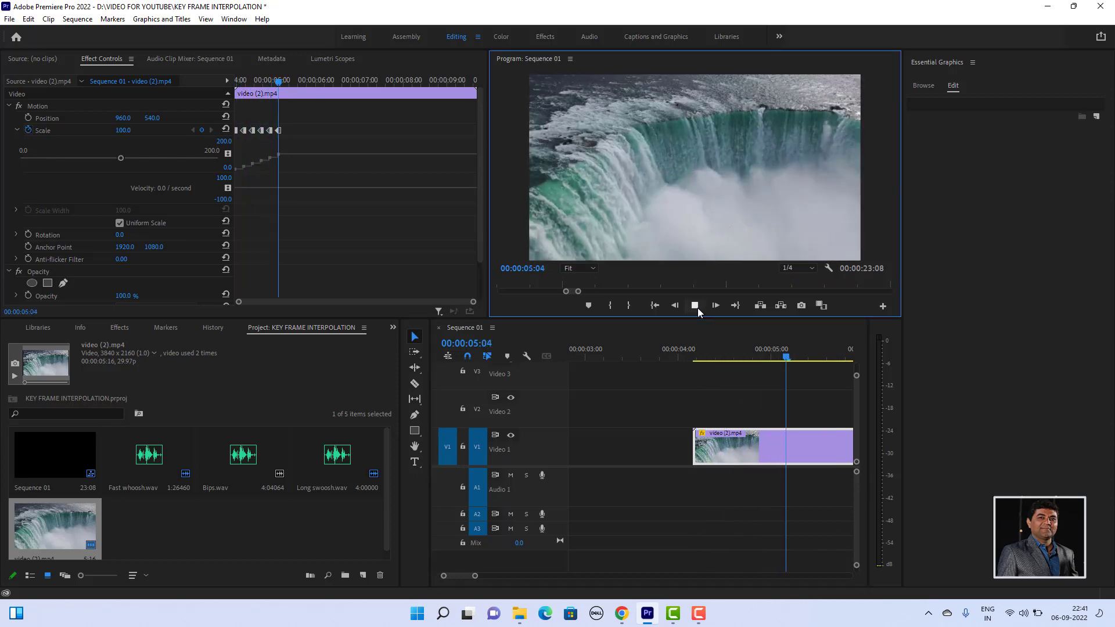
pyautogui.click(695, 307)
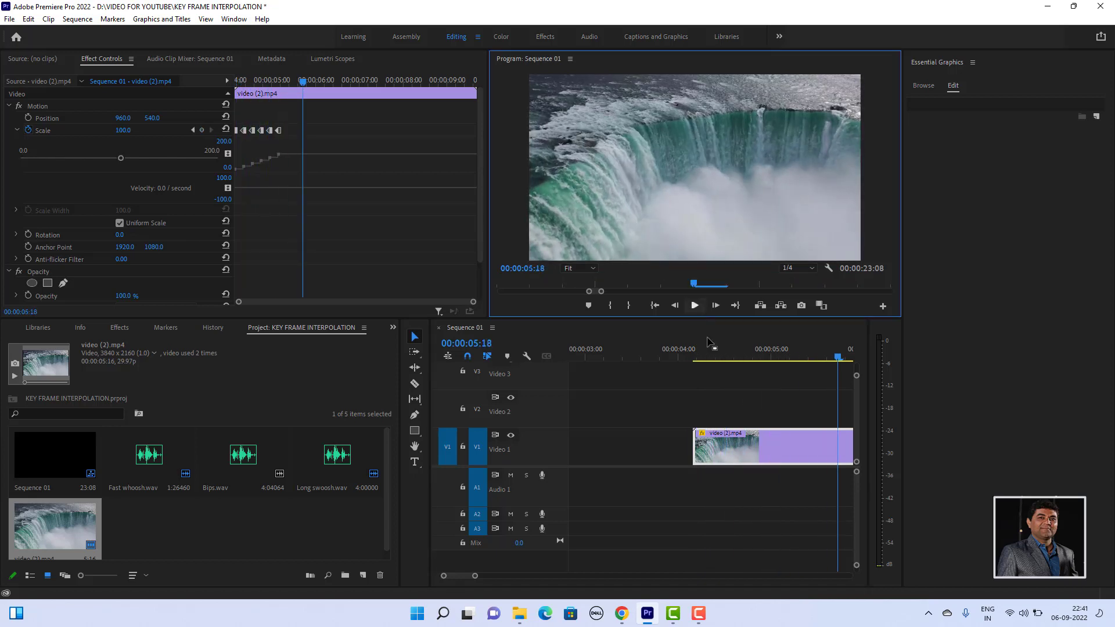
pyautogui.click(703, 615)
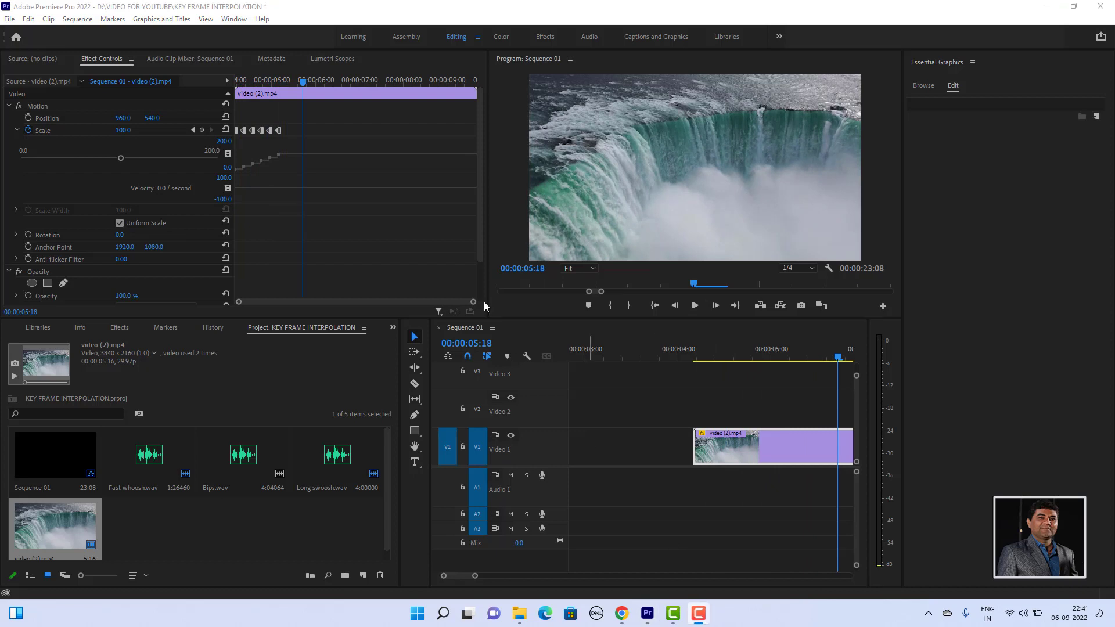
pyautogui.click(695, 307)
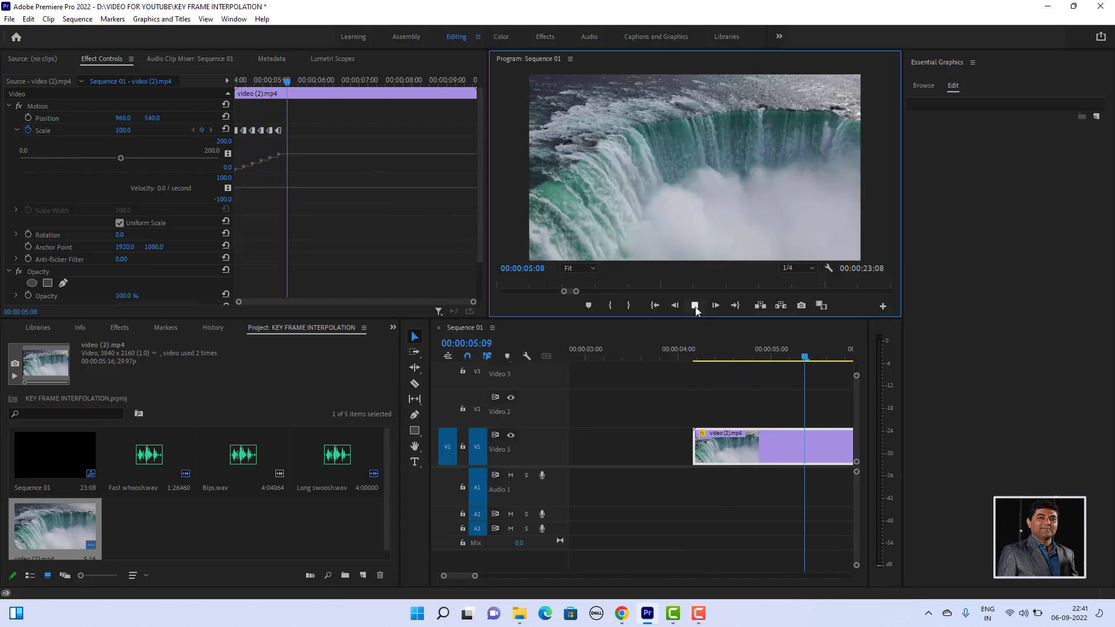
pyautogui.moveTo(738, 347); pyautogui.dragTo(693, 342)
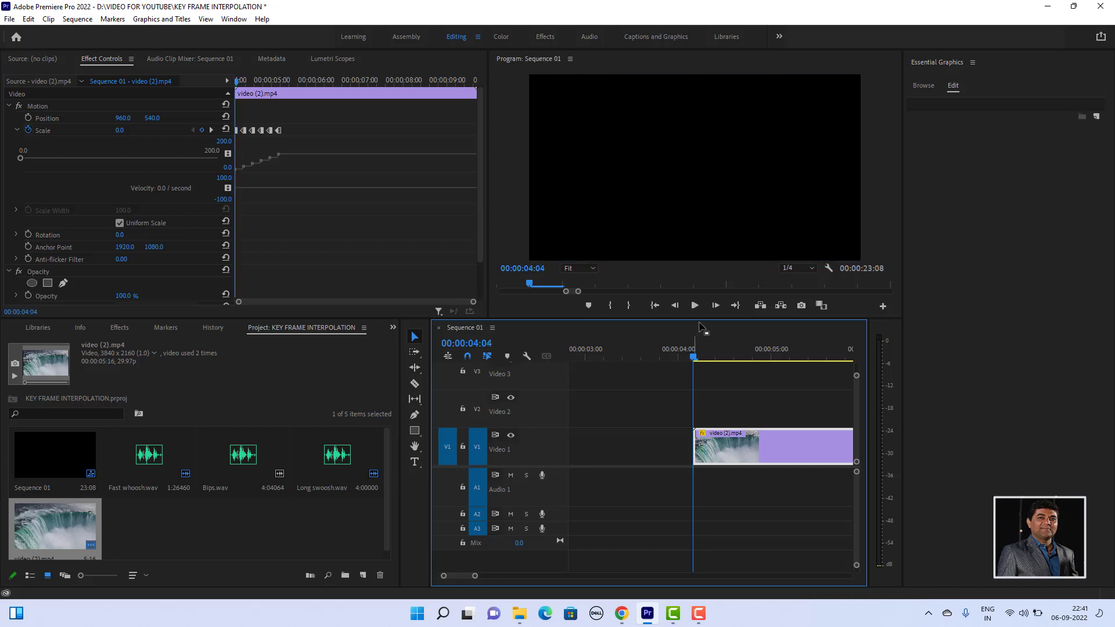
pyautogui.click(697, 307)
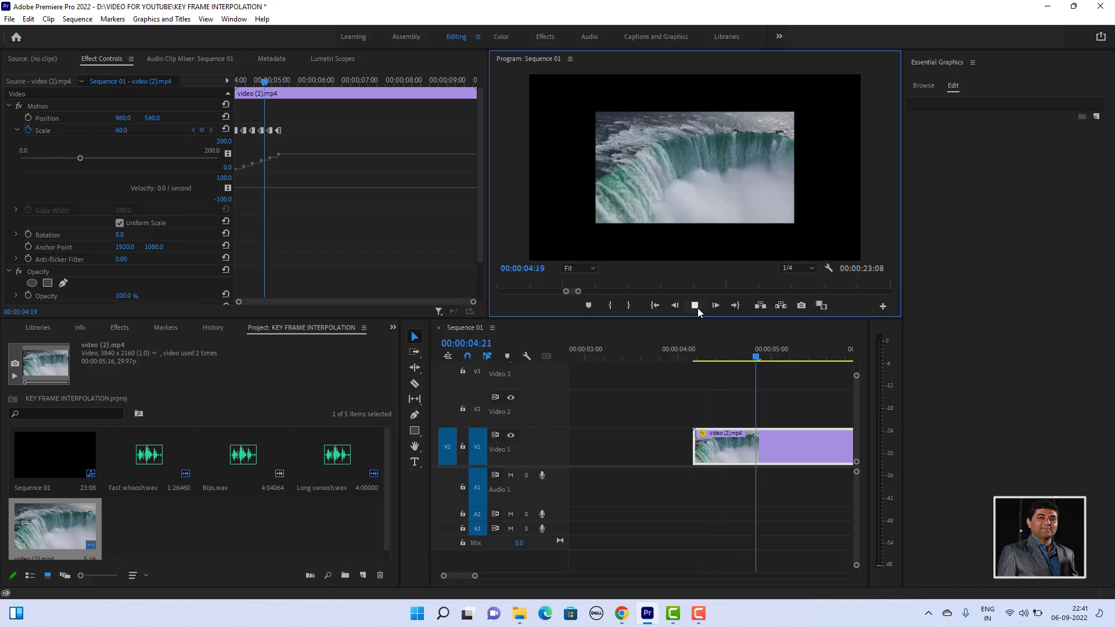